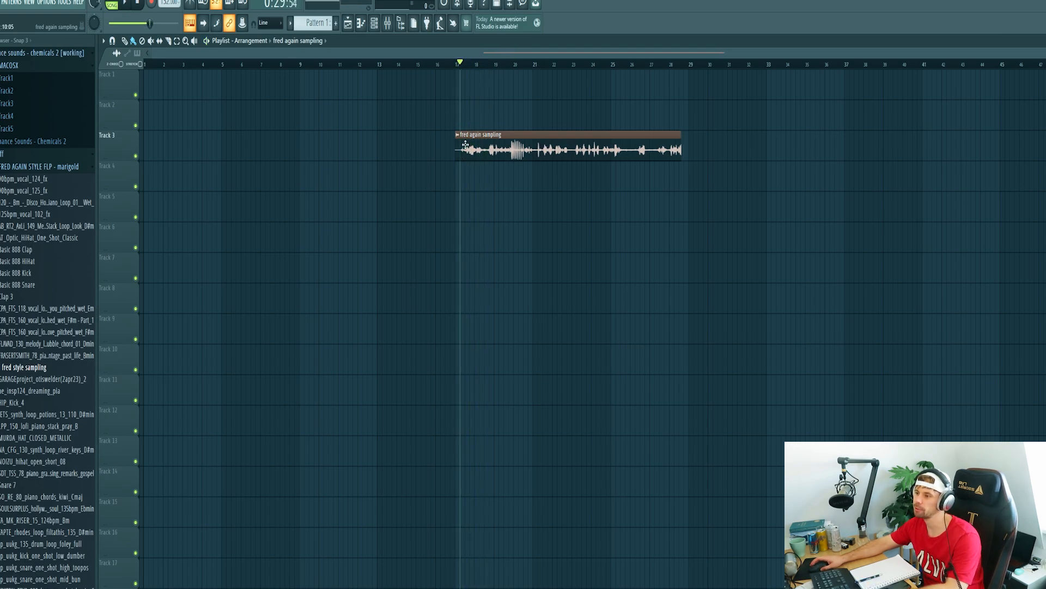
Shift the fred again sampling clip slightly earlier in the playlist and play it back
scroll(463, 158, up, 5)
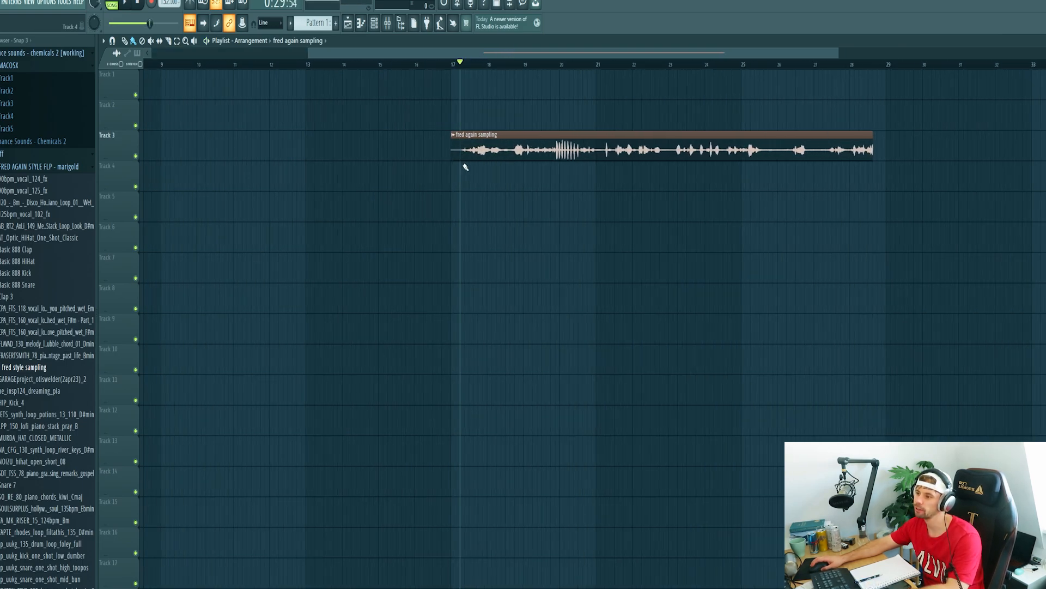
drag(465, 149, 443, 240)
key(space)
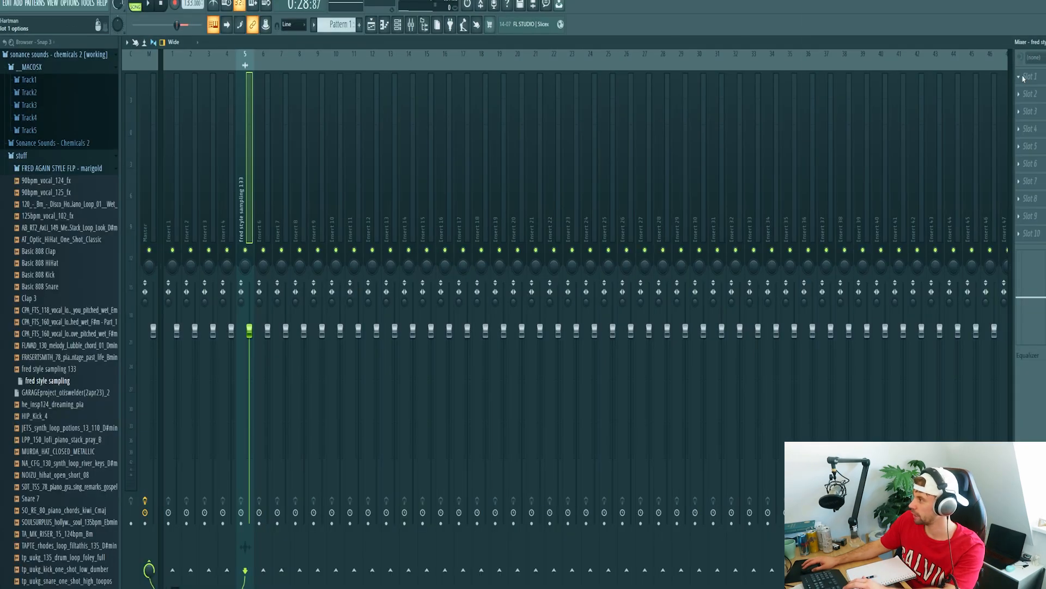
Add RVox Stereo to slot 1 of the fred style sampling 133 mixer track and adjust its compression during playback
click(1023, 78)
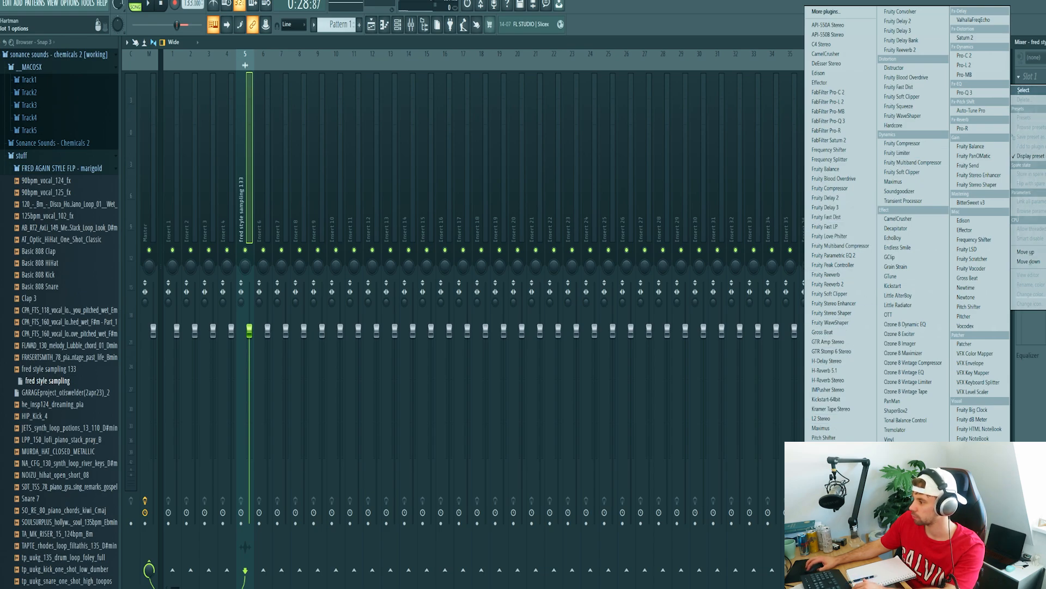
click(826, 480)
drag(226, 125, 658, 181)
key(space)
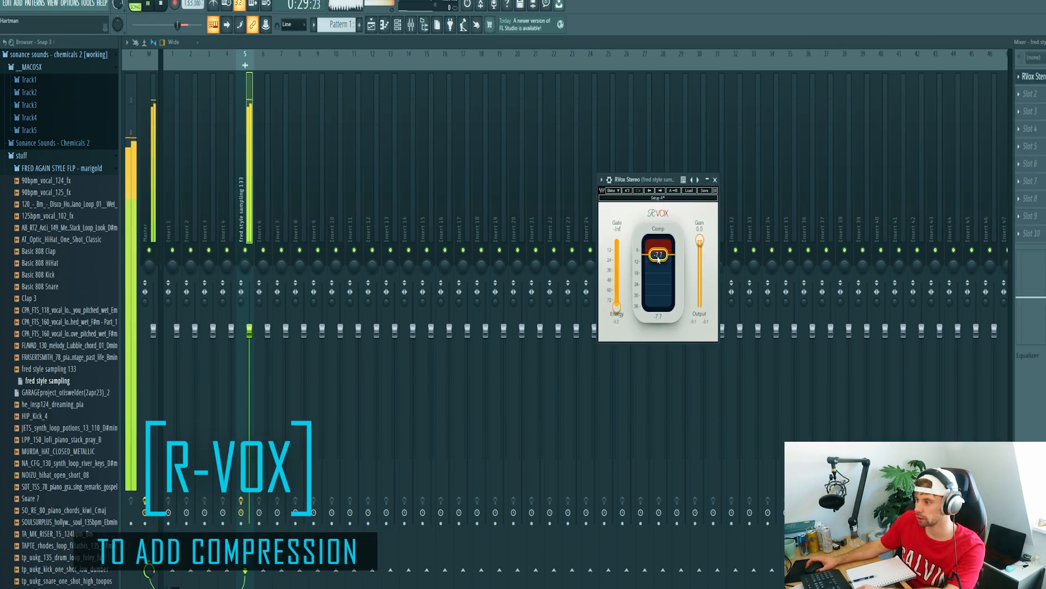
scroll(656, 256, up, 2)
Add Fruity Parametric EQ 2 to slot 2 of the vocal track and apply the Radio preset
click(1027, 93)
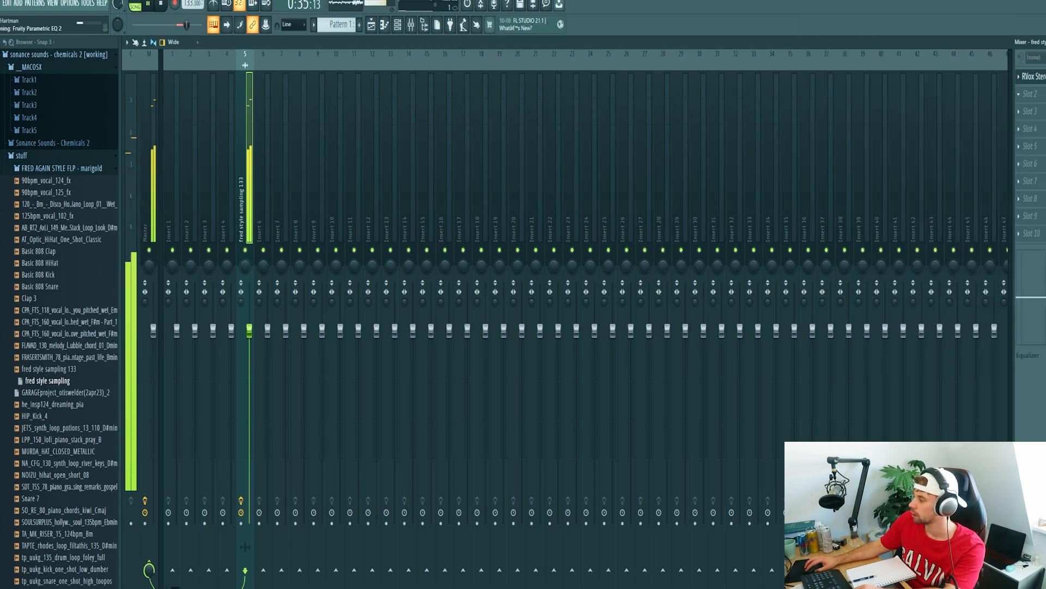
click(433, 138)
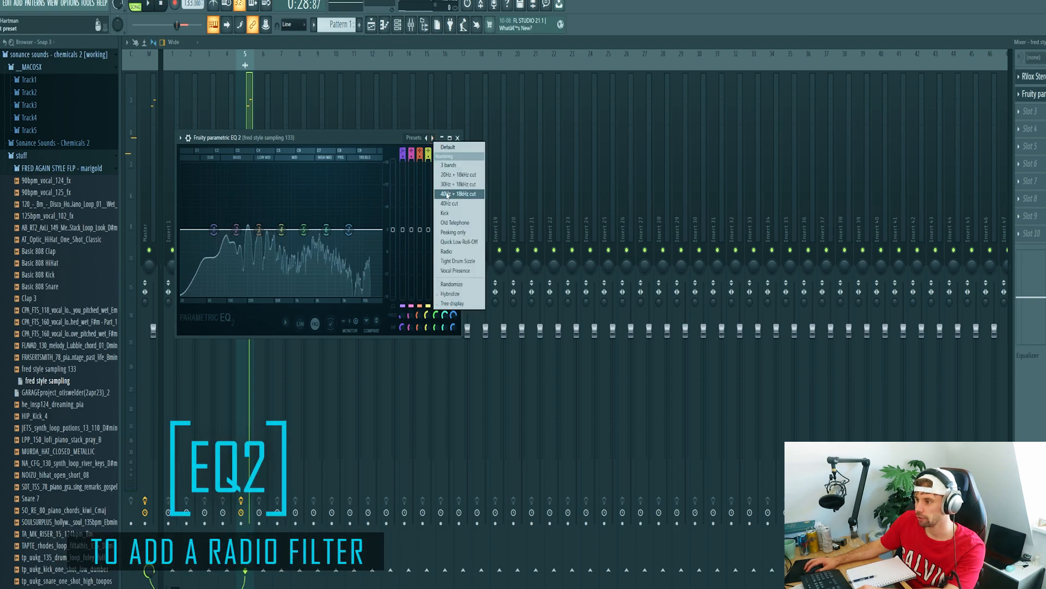
click(446, 251)
drag(328, 138, 739, 126)
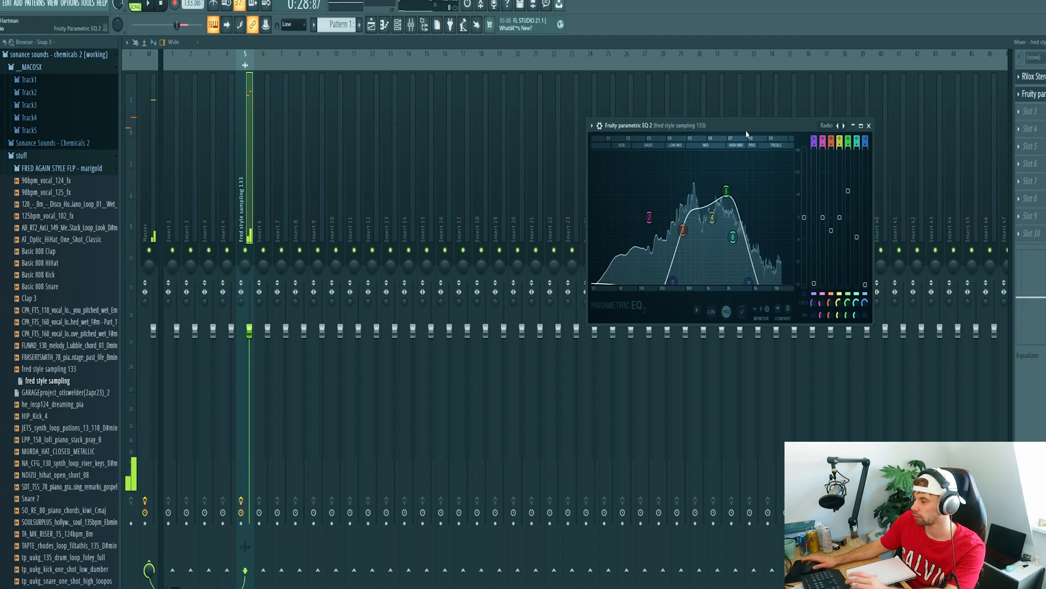
click(869, 125)
Add H-Delay Stereo to slot 3 of the vocal track and play the vocal through it
click(1029, 111)
mouse_move(1023, 125)
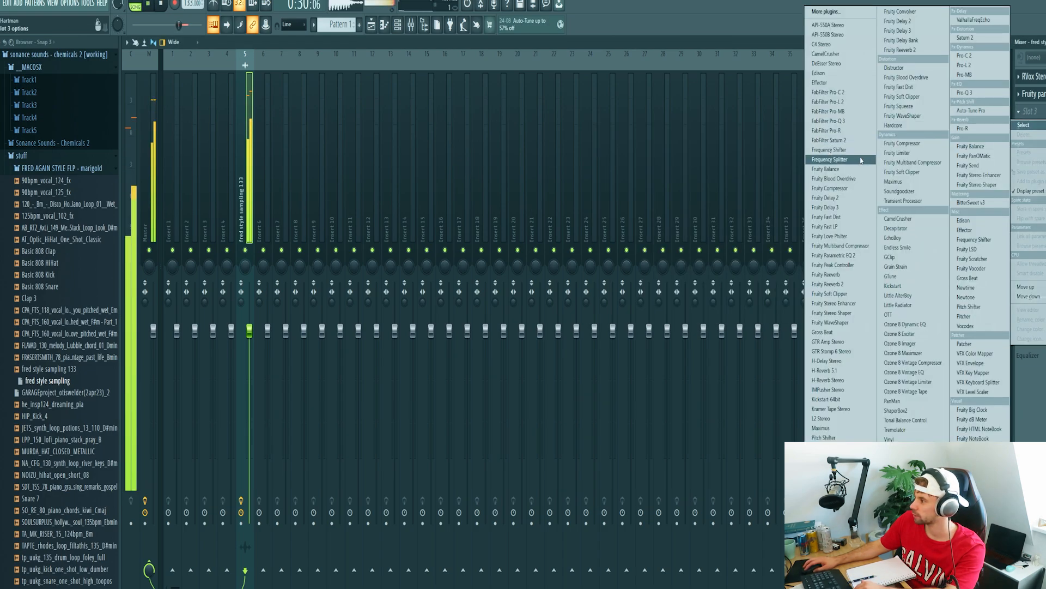
click(837, 361)
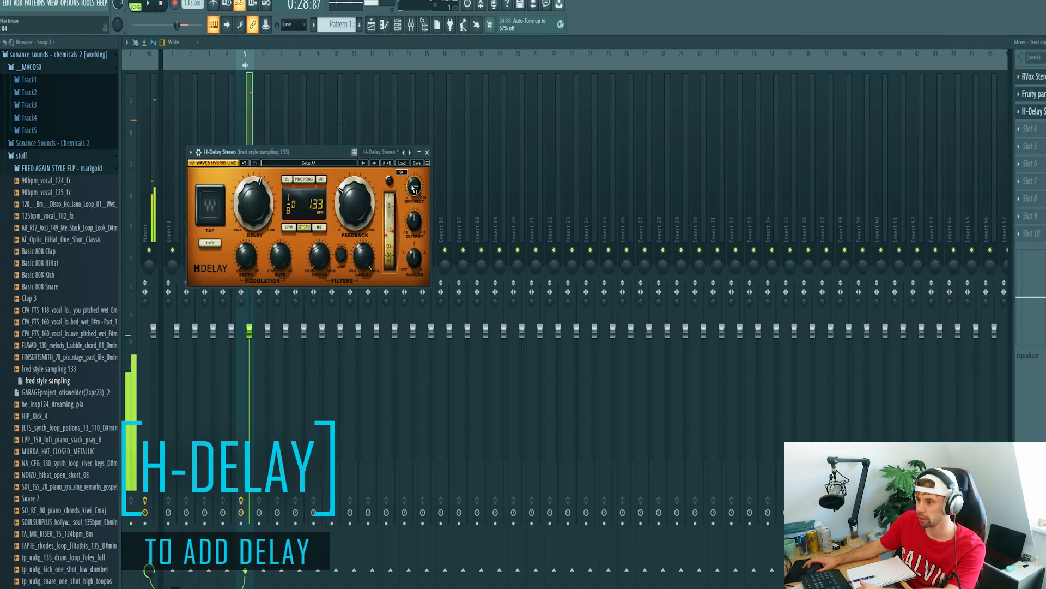
key(space)
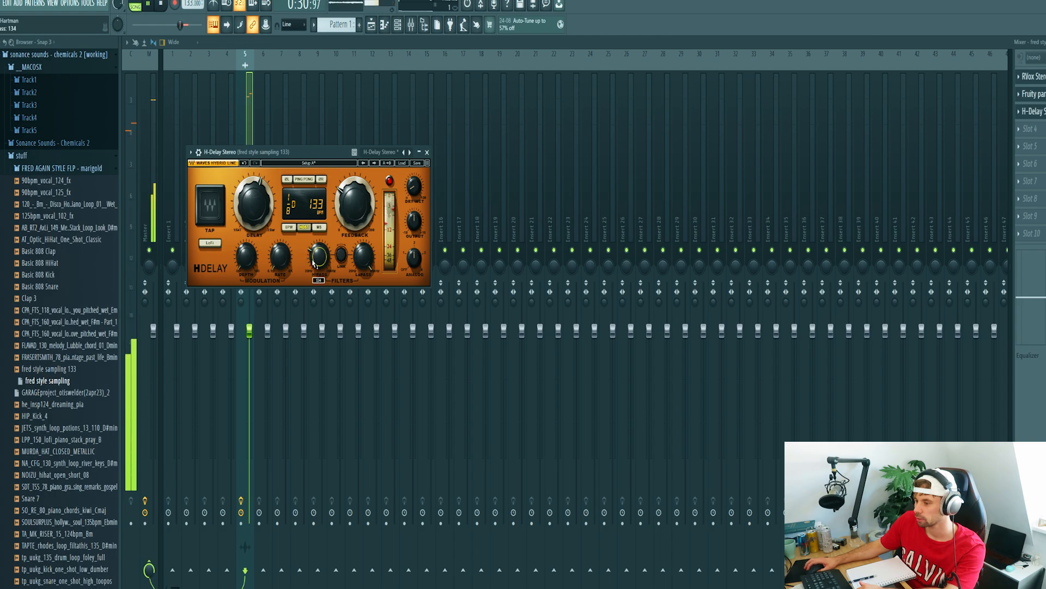
Add the Pro-R reverb to slot 4 of the vocal track and lower its mix amount
click(1018, 130)
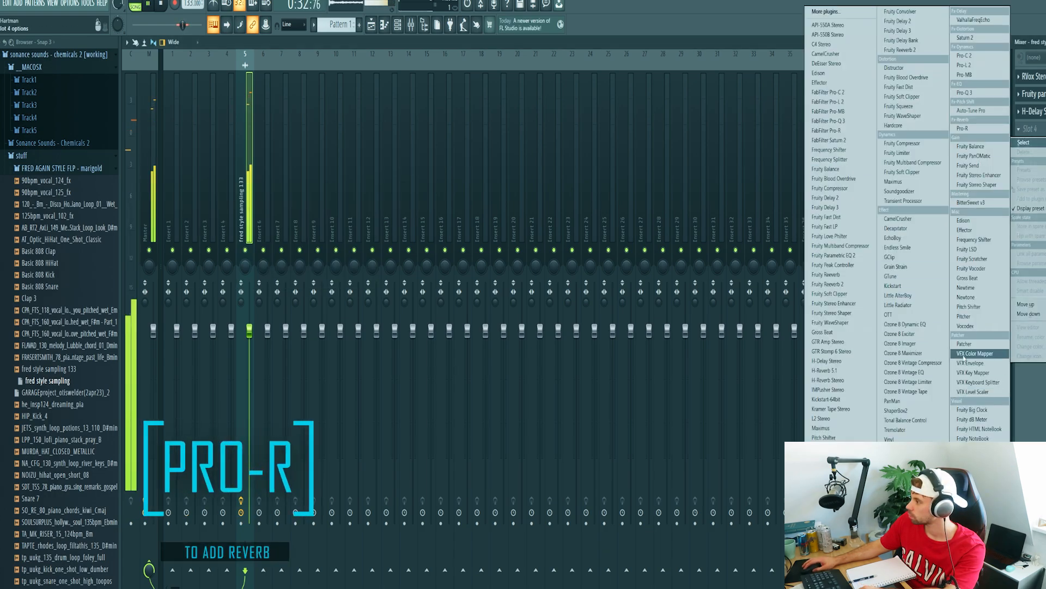
click(963, 129)
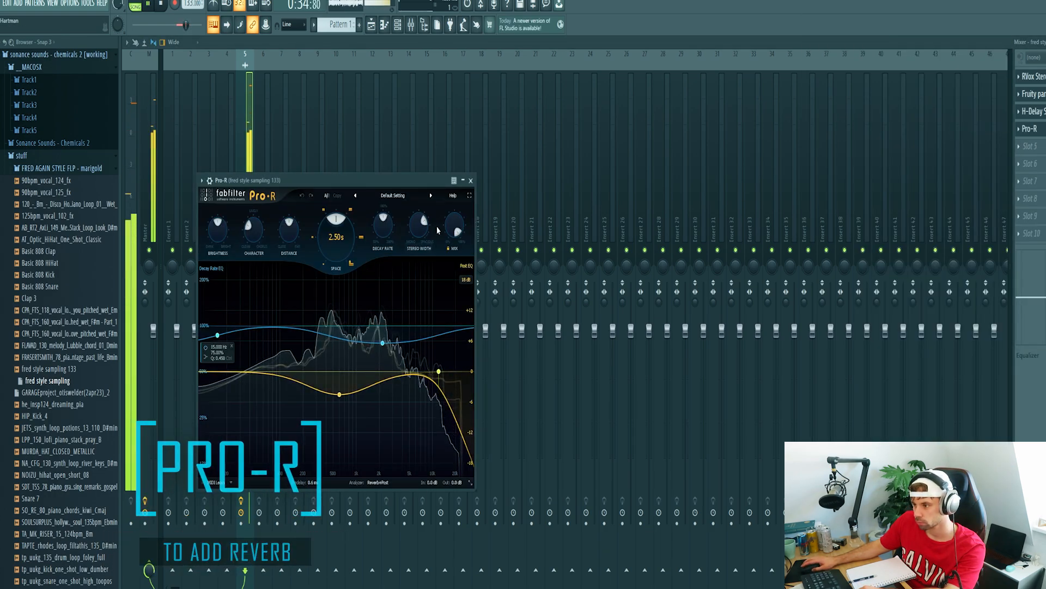
scroll(452, 224, down, 10)
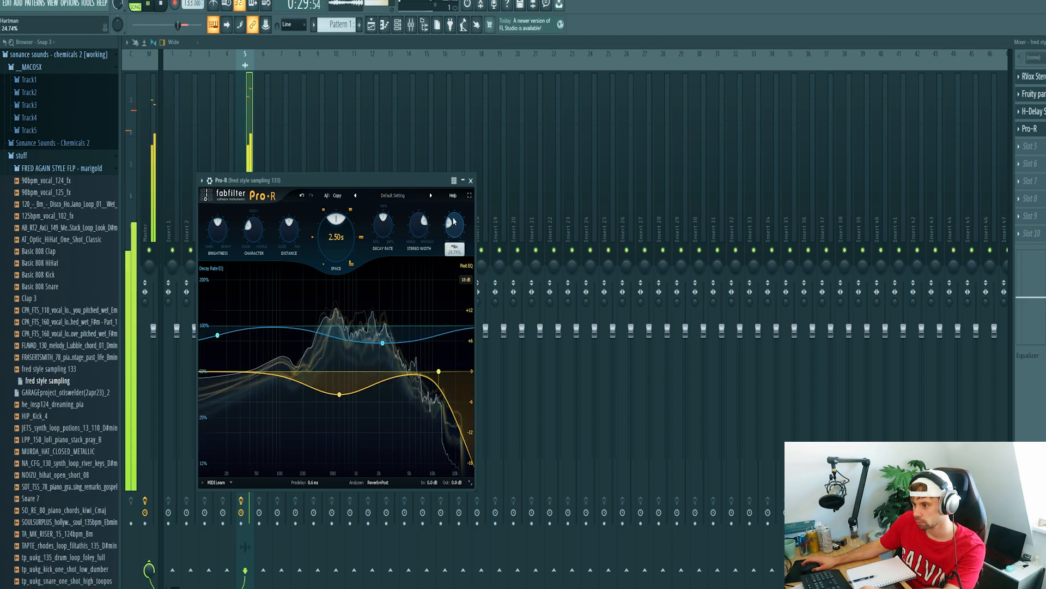
scroll(454, 221, down, 3)
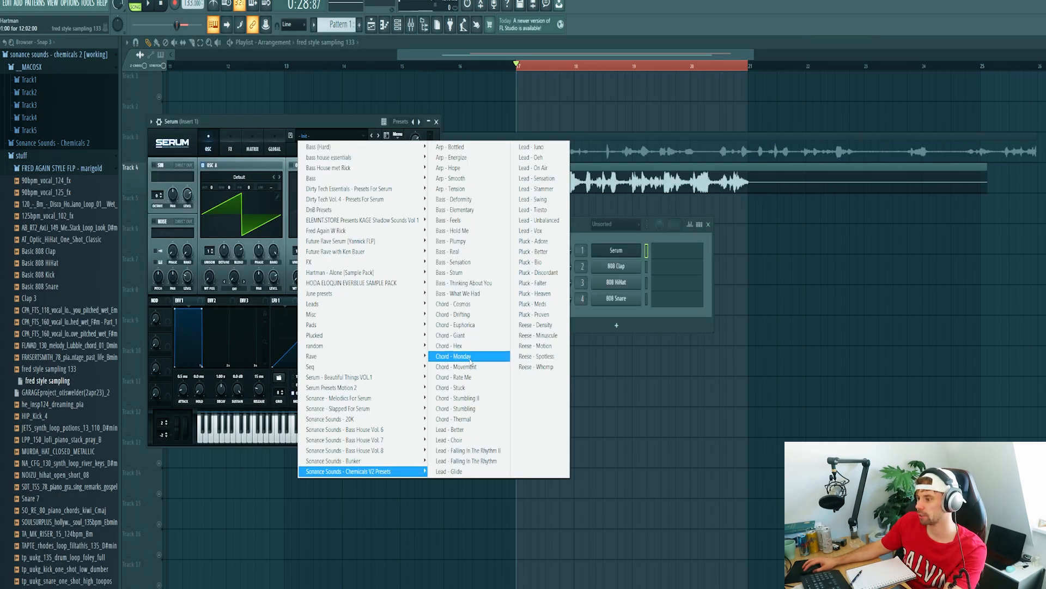
Load the Chord - Monday preset from Sonance Sounds - Chemicals V2 Presets in Serum
click(470, 360)
click(468, 360)
right_click(542, 348)
click(398, 25)
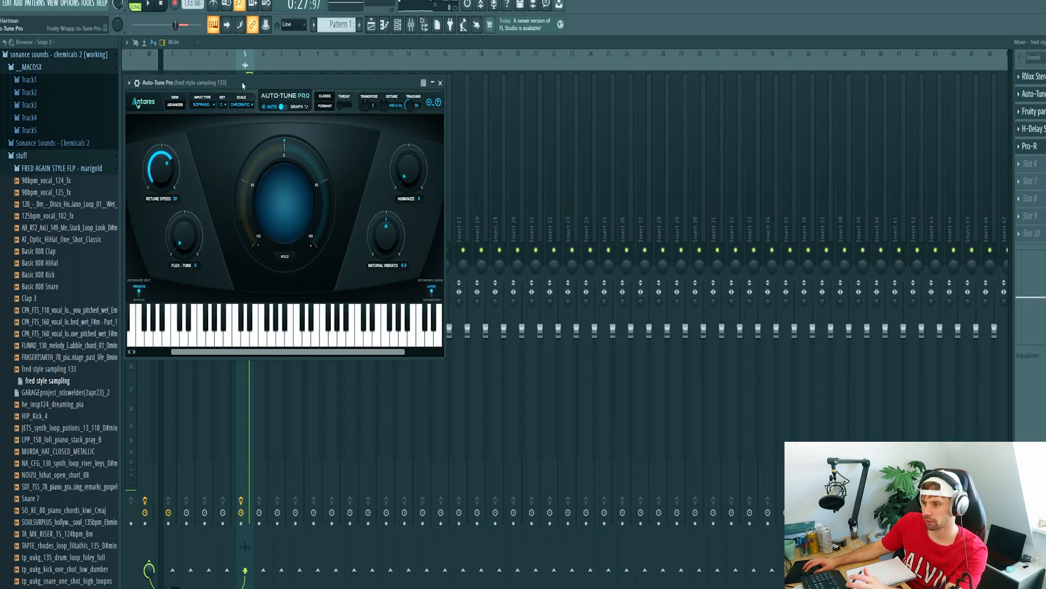
Play the vocal through Auto-Tune Pro to judge the tuning, then stop playback and close the plugin
drag(254, 84, 607, 145)
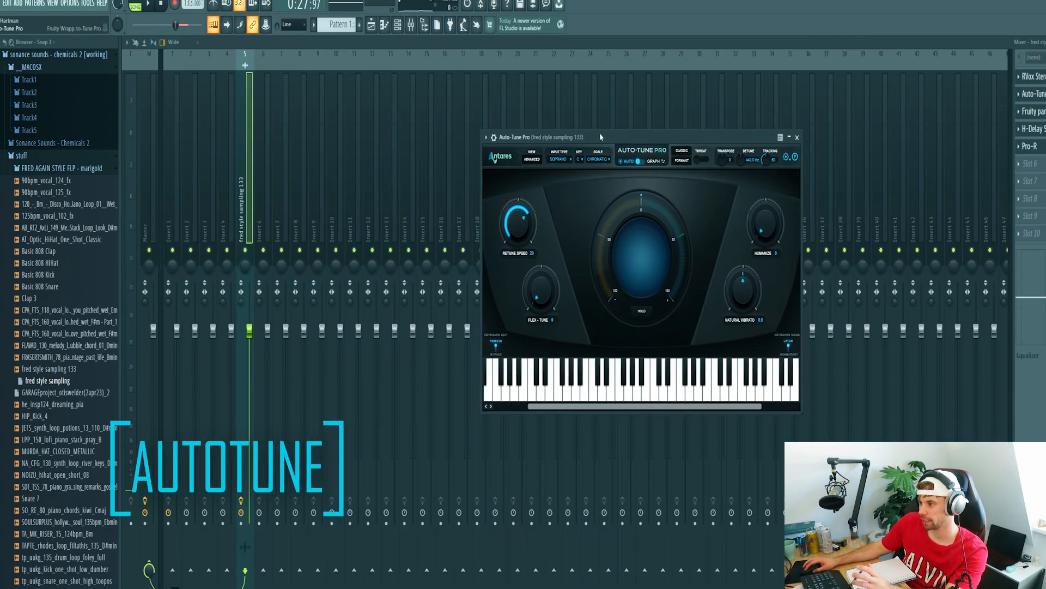
key(space)
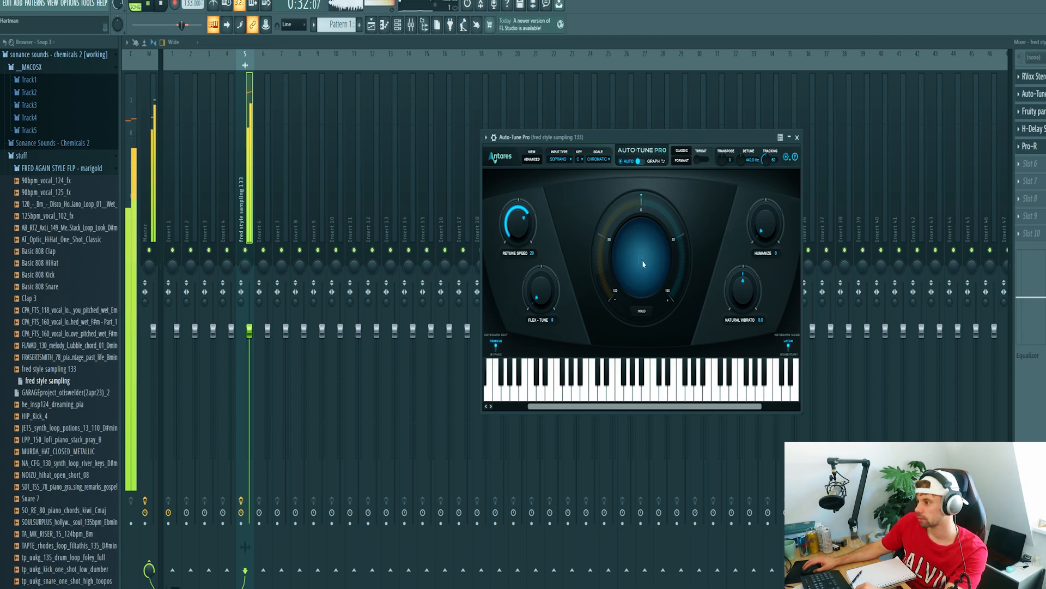
key(space)
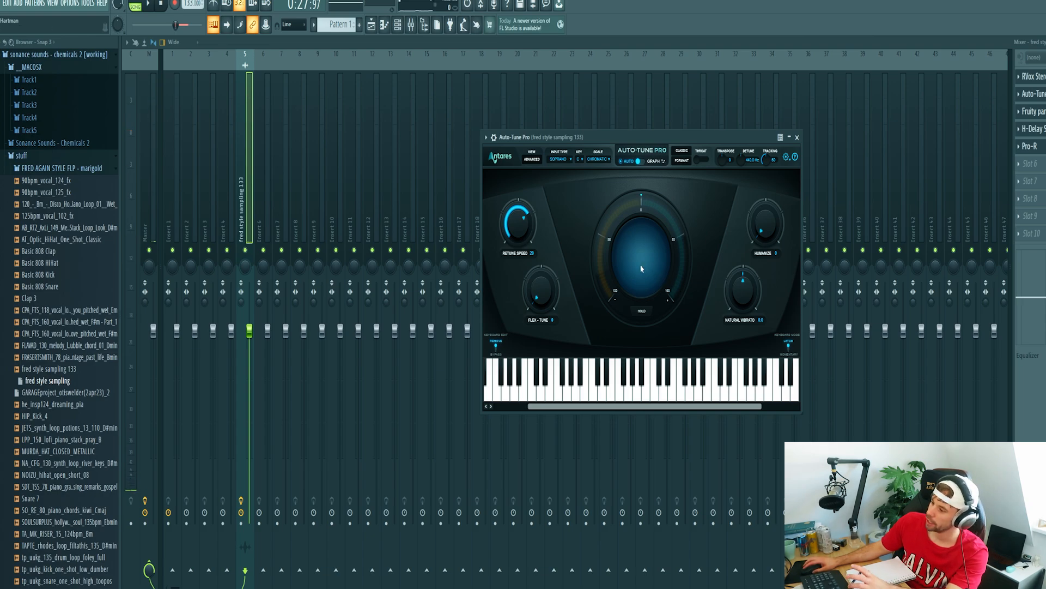
key(Escape)
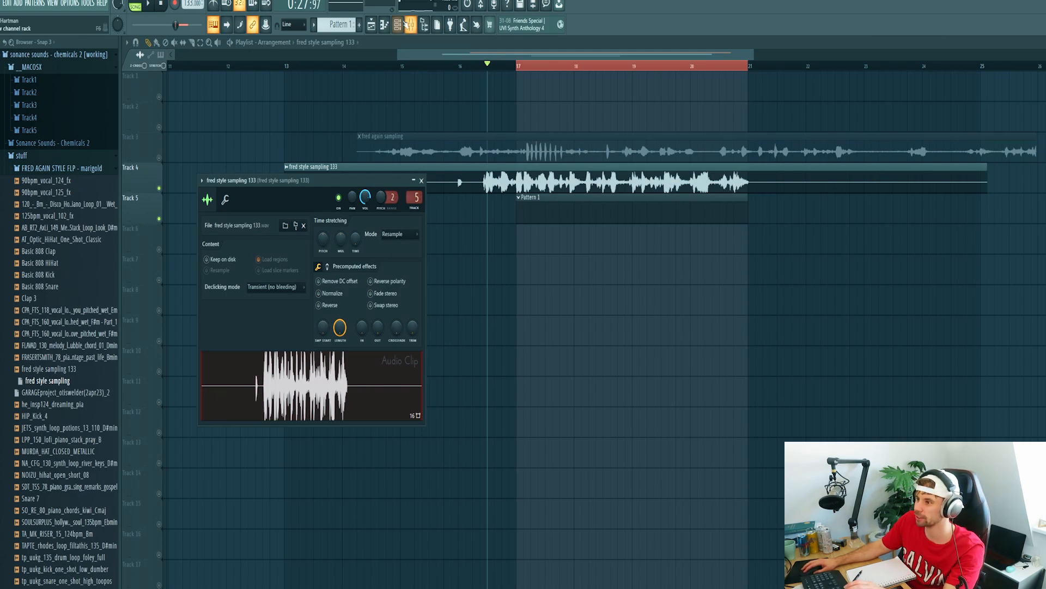
Draw ascending root notes in Serum's piano roll: F4 in bar 1, G4 in bar 2 and A4 across bars 3 and 4
click(401, 24)
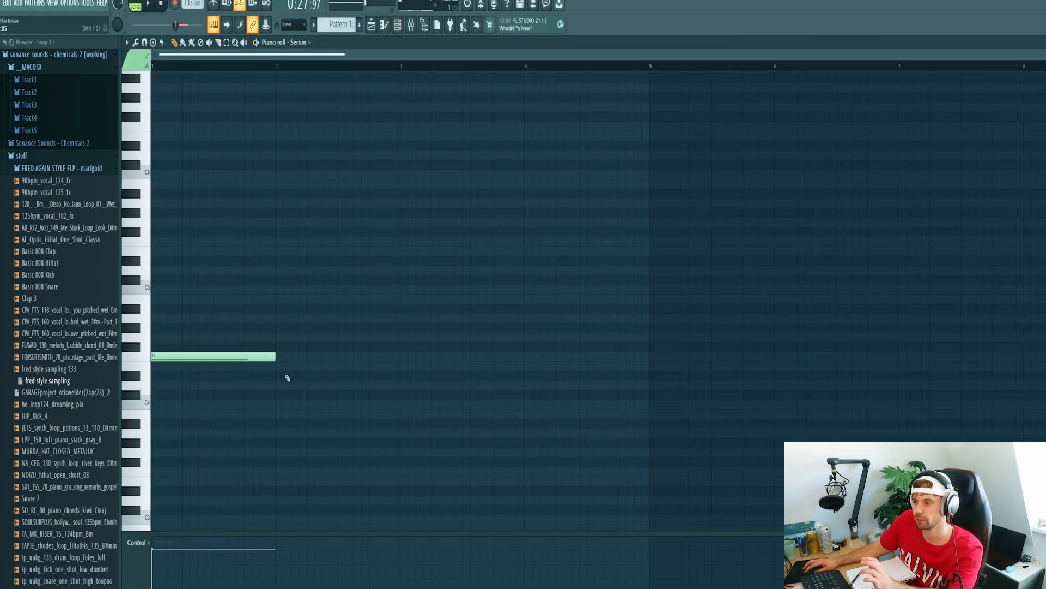
click(277, 327)
drag(297, 328, 298, 345)
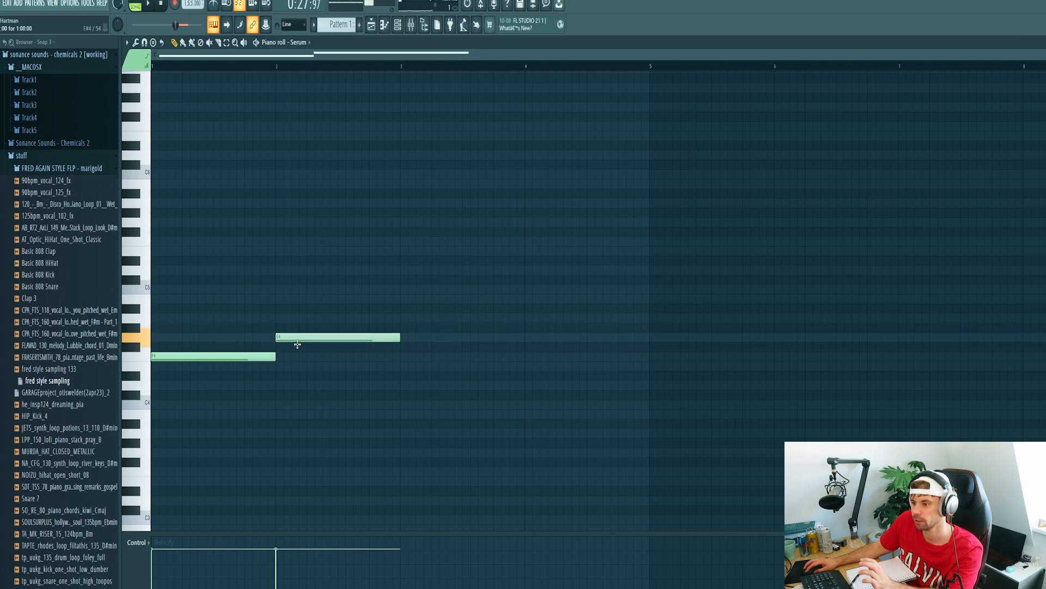
drag(437, 337, 414, 311)
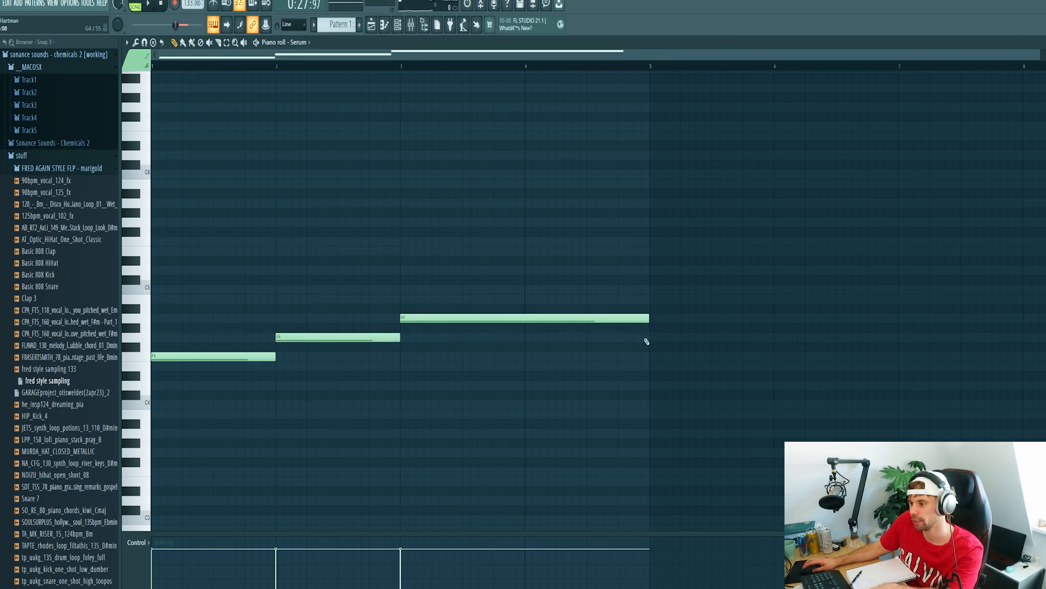
click(432, 316)
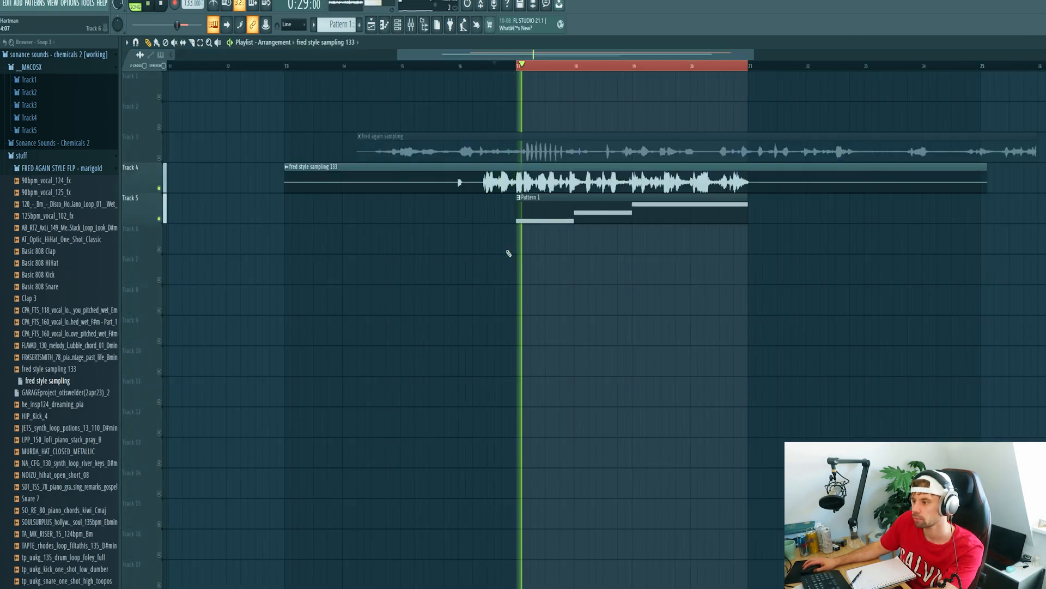
Stack C5, F5, A5 and C6 above the F4 root in bar 1 of Serum's piano roll and audition the chord
key(F7)
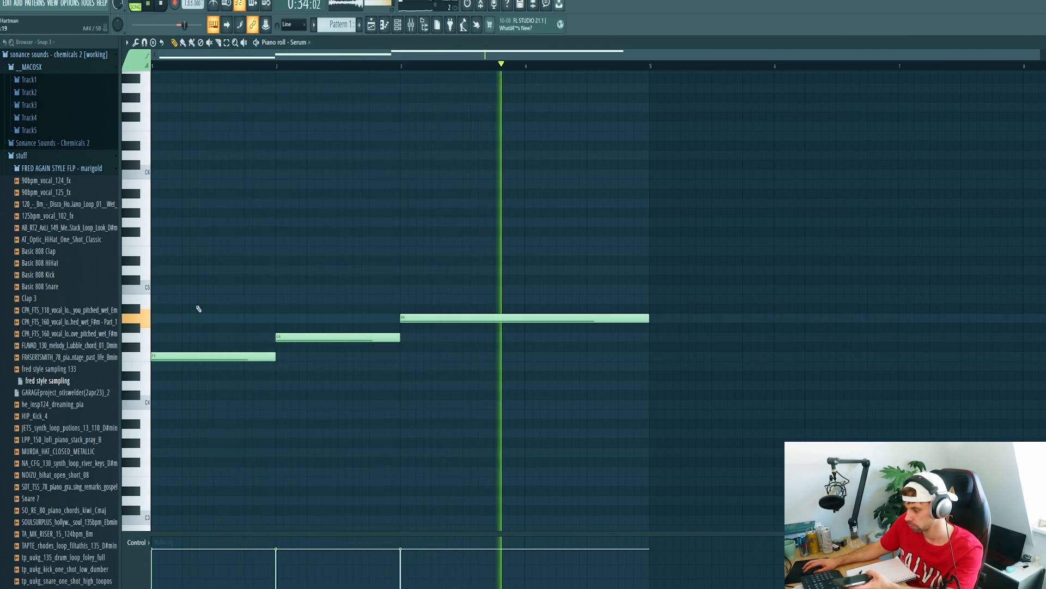
key(space)
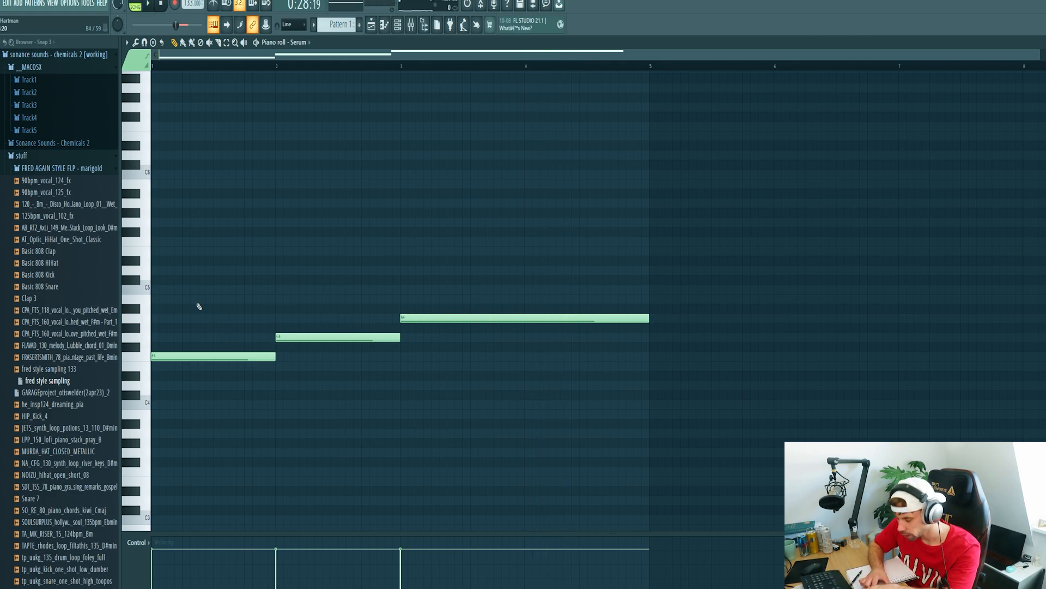
click(180, 280)
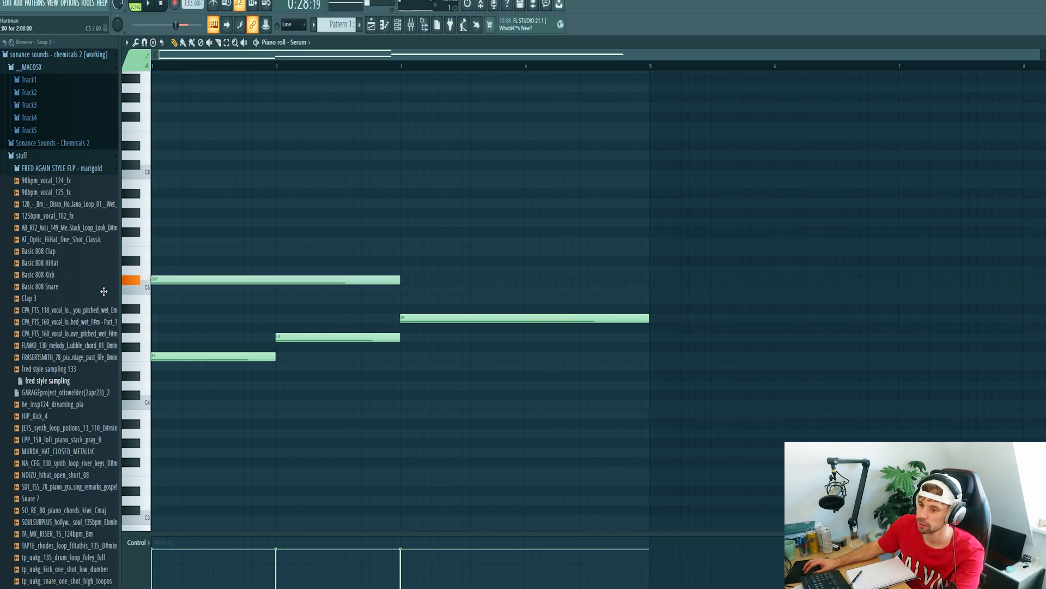
drag(104, 291, 103, 297)
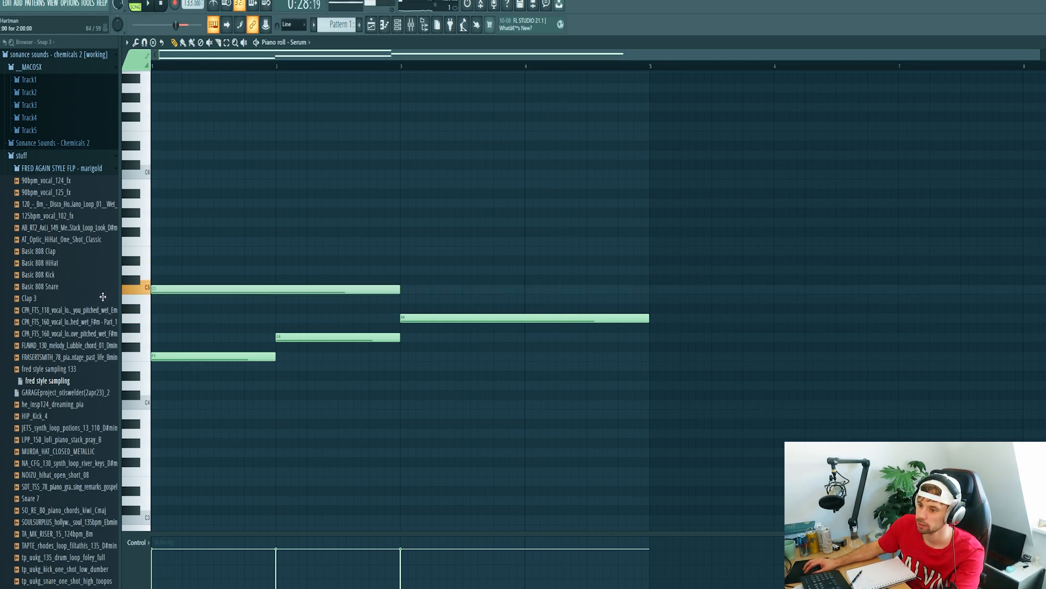
click(205, 241)
click(174, 203)
click(152, 174)
key(space)
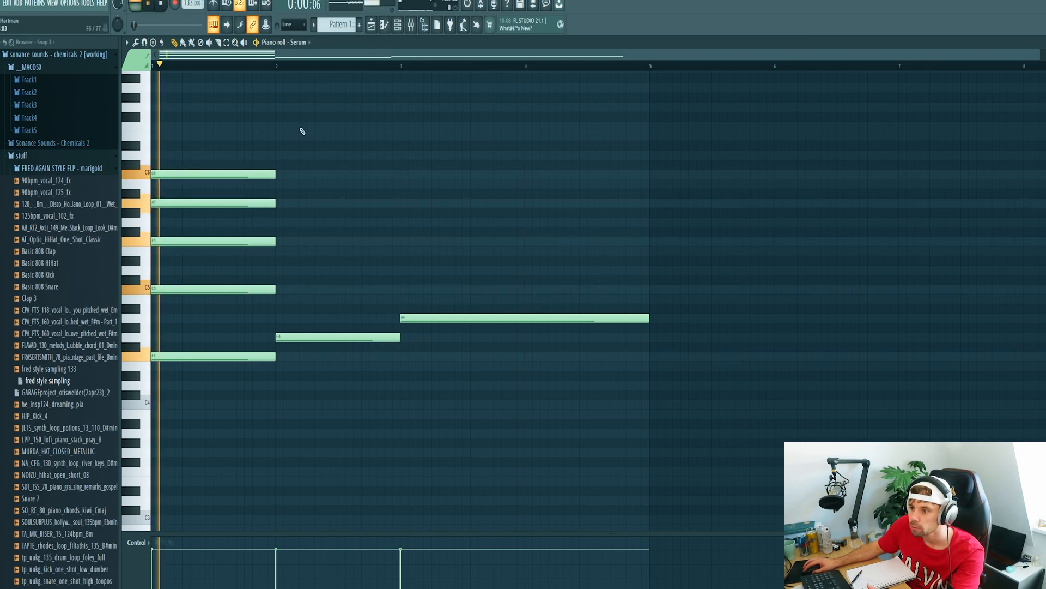
key(space)
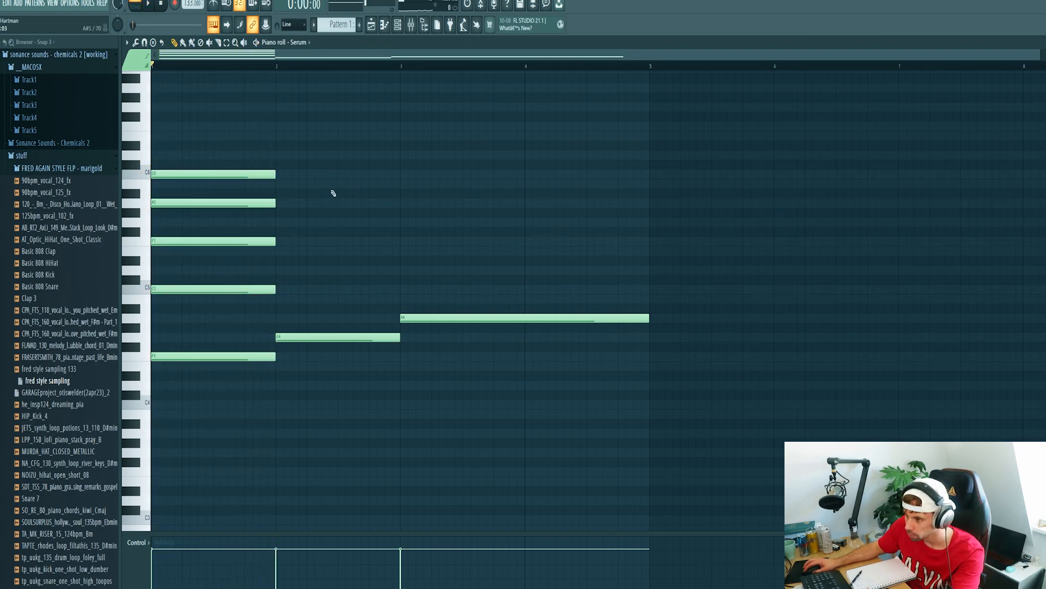
Add D5, G5 and B5 above the G4 root in bar 2 and play the progression
drag(294, 231, 281, 222)
drag(278, 174, 279, 184)
key(space)
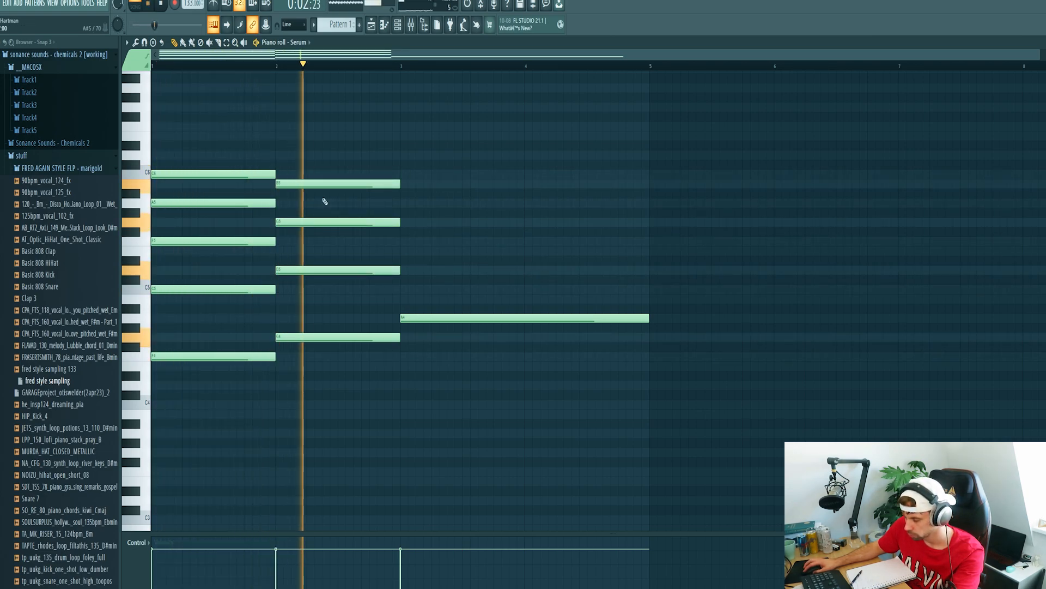
Build the third chord at bar 3 by adding E5, A5 and C6 above the A4 root
click(405, 272)
key(space)
mouse_move(439, 270)
mouse_down()
mouse_move(432, 248)
mouse_move(440, 295)
mouse_move(440, 257)
mouse_up()
key(space)
click(463, 202)
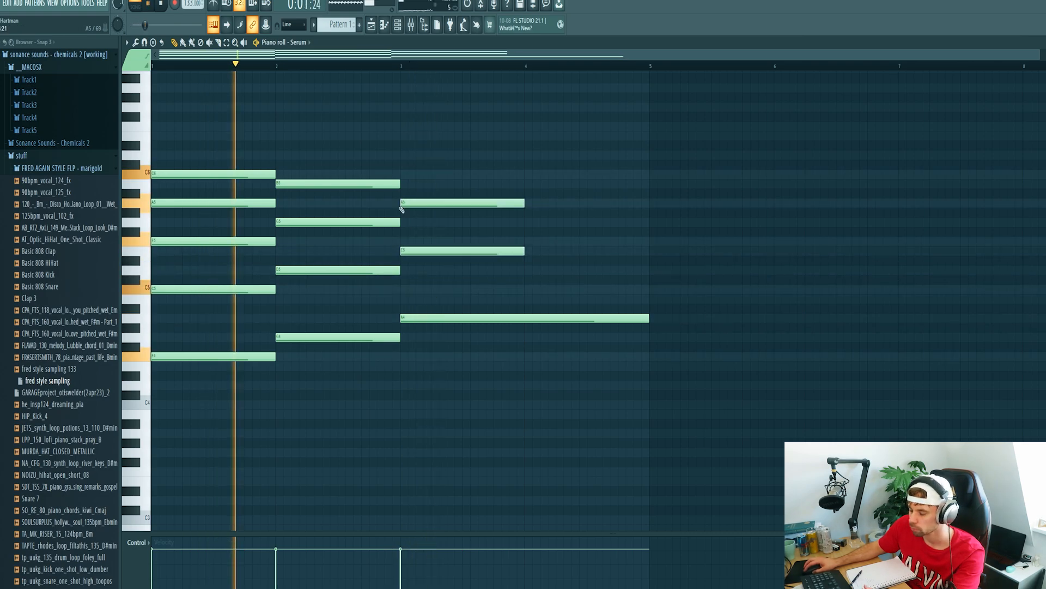
click(463, 174)
Resize all notes of the third chord to end halfway through bar 4 and play the progression
drag(523, 204, 584, 211)
drag(584, 212, 592, 212)
drag(647, 318, 592, 335)
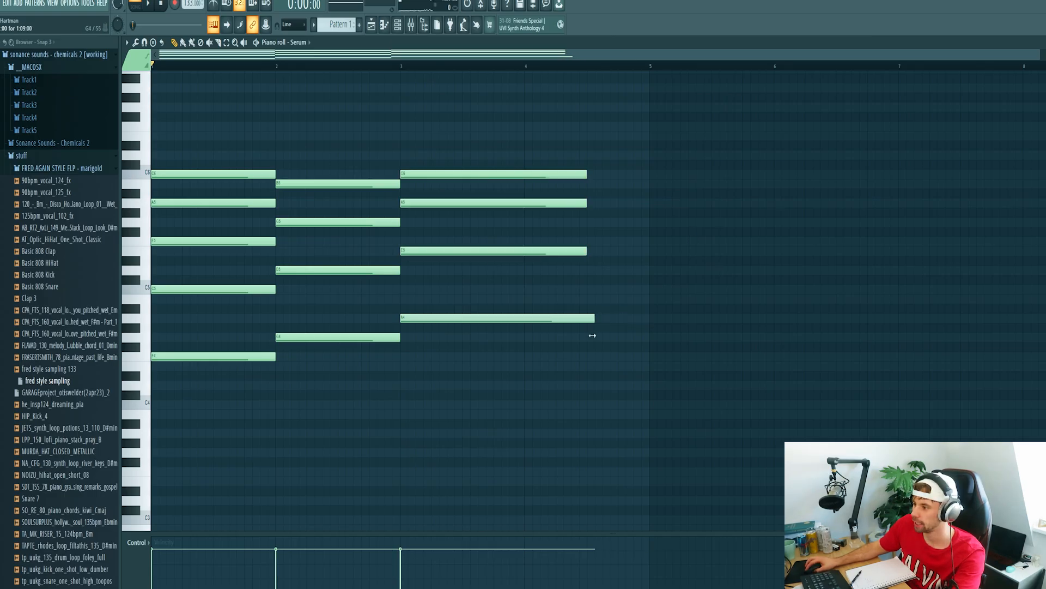
key(space)
Build the fourth chord from halfway through bar 4 to bar 5 with D5, G5, B5 and D6, and play the progression
drag(590, 288, 600, 269)
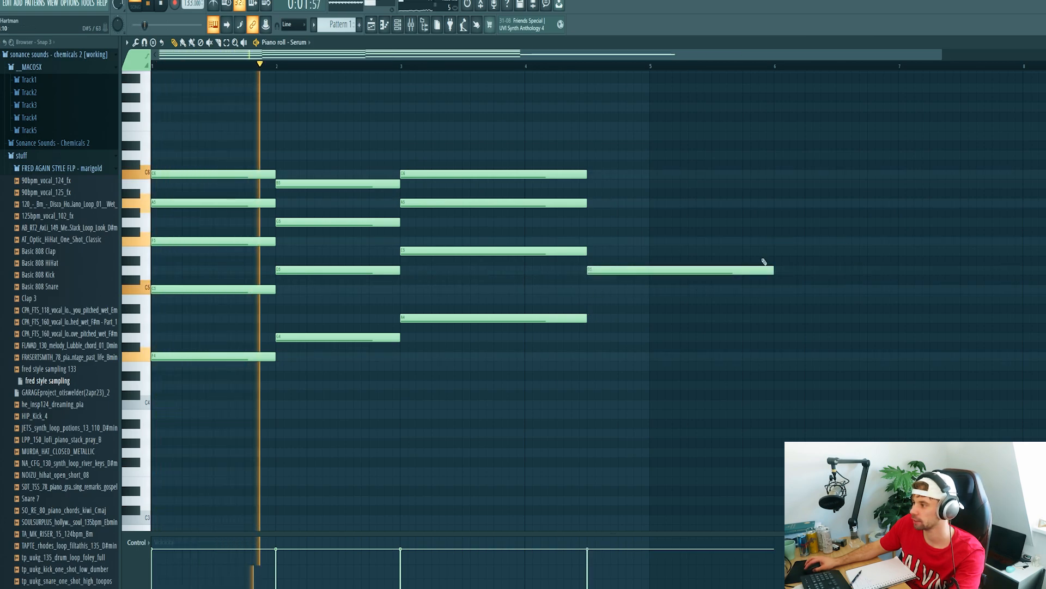
drag(768, 268, 646, 270)
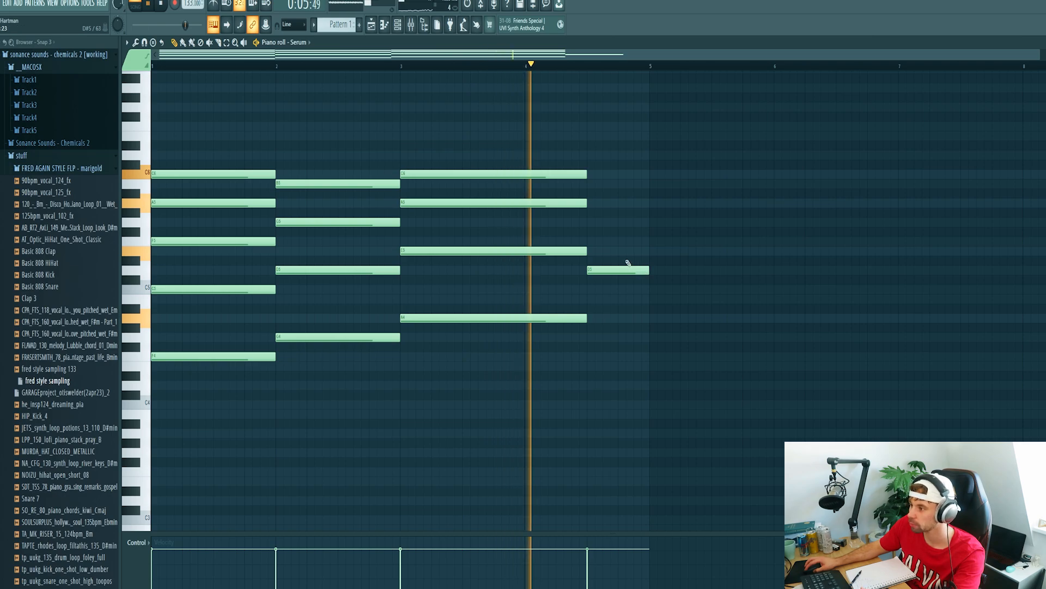
key(space)
click(603, 232)
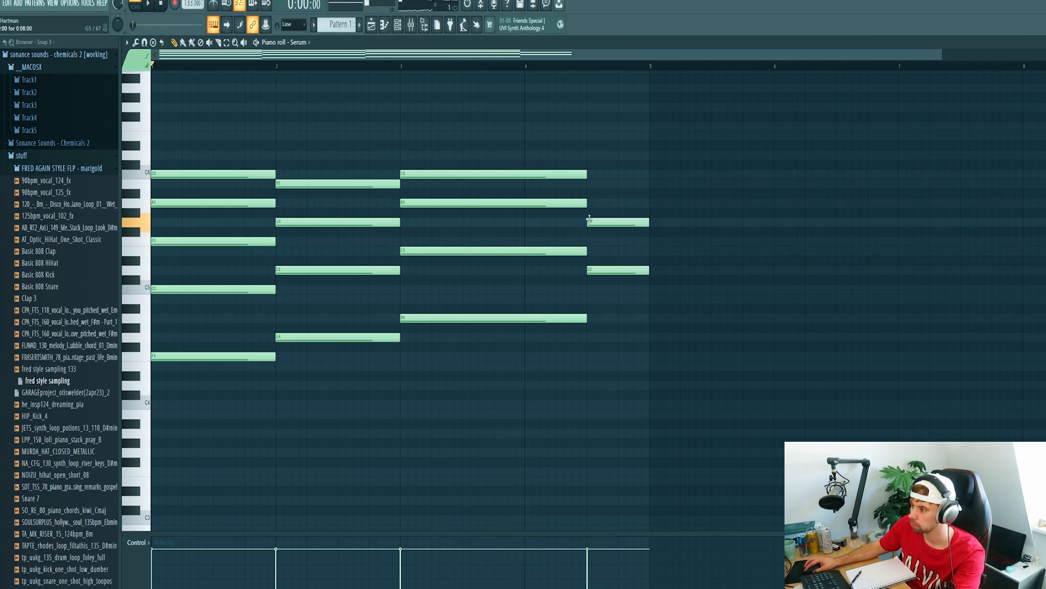
key(space)
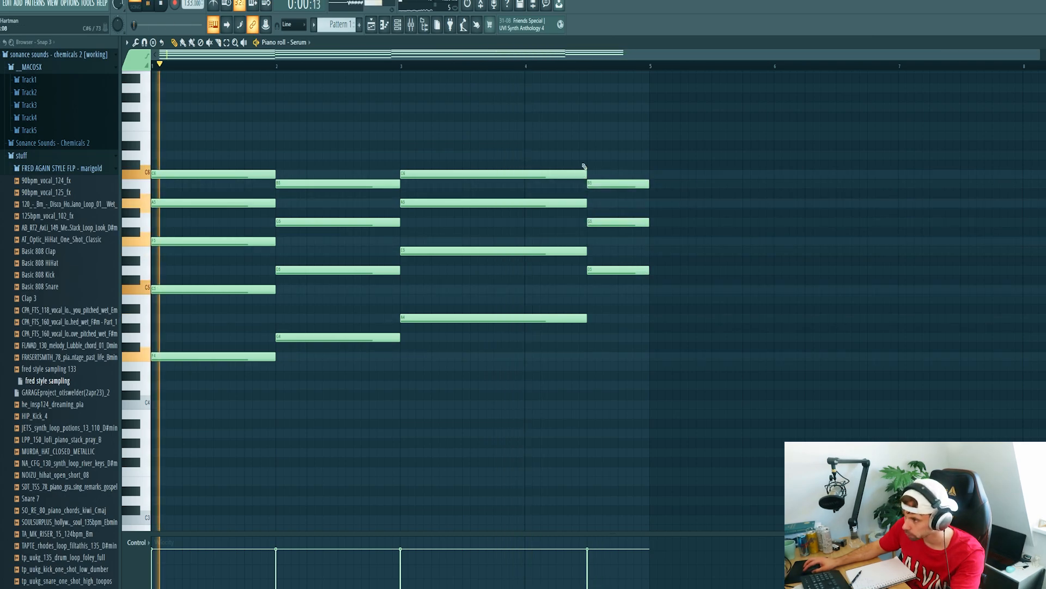
click(594, 155)
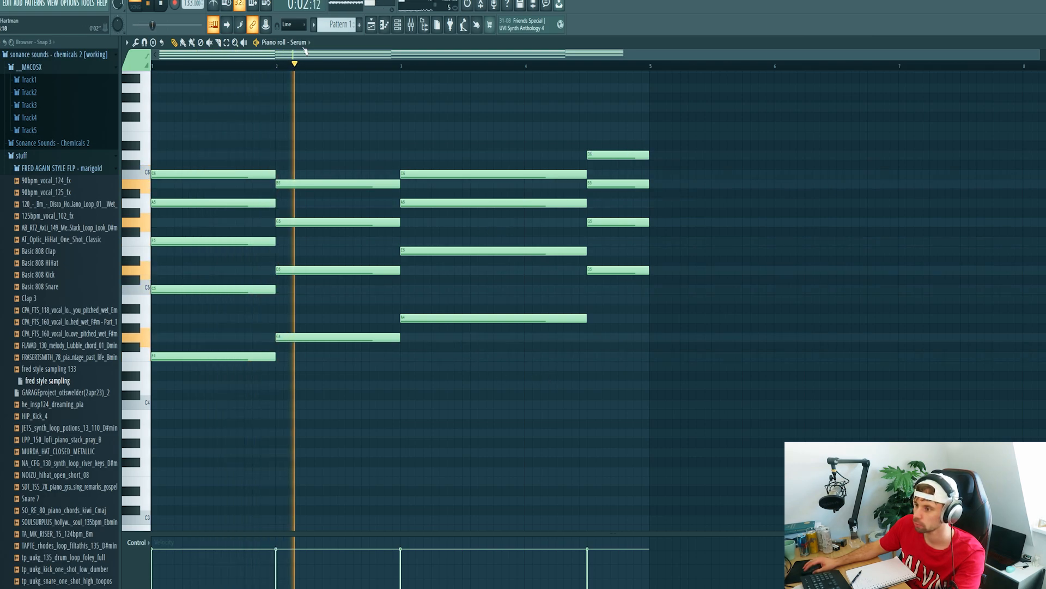
Return to the playlist and play the looped bars 17–21 to hear the vocal together with the chord pattern
click(371, 26)
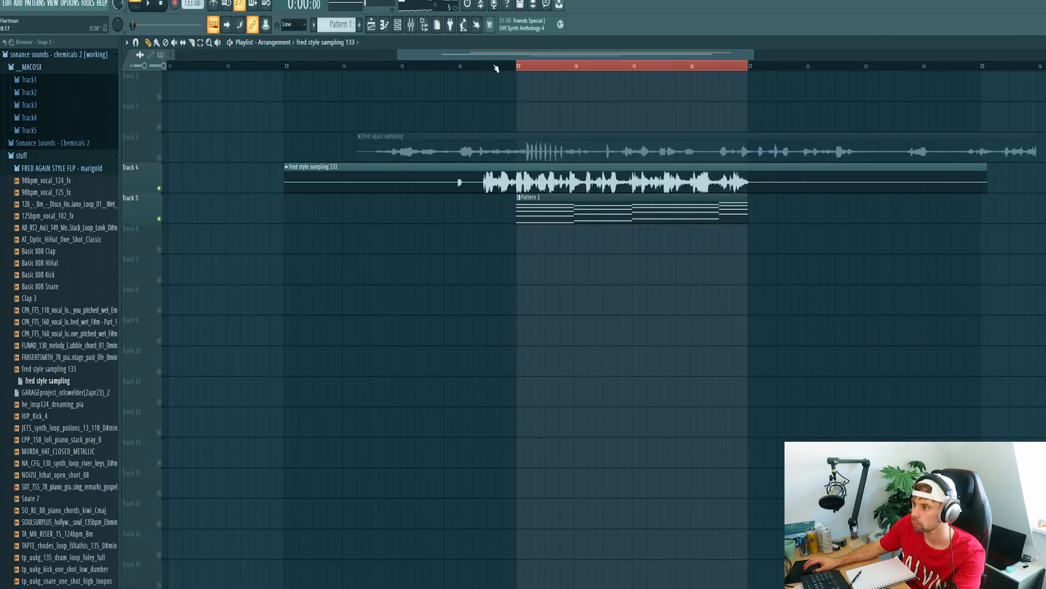
key(space)
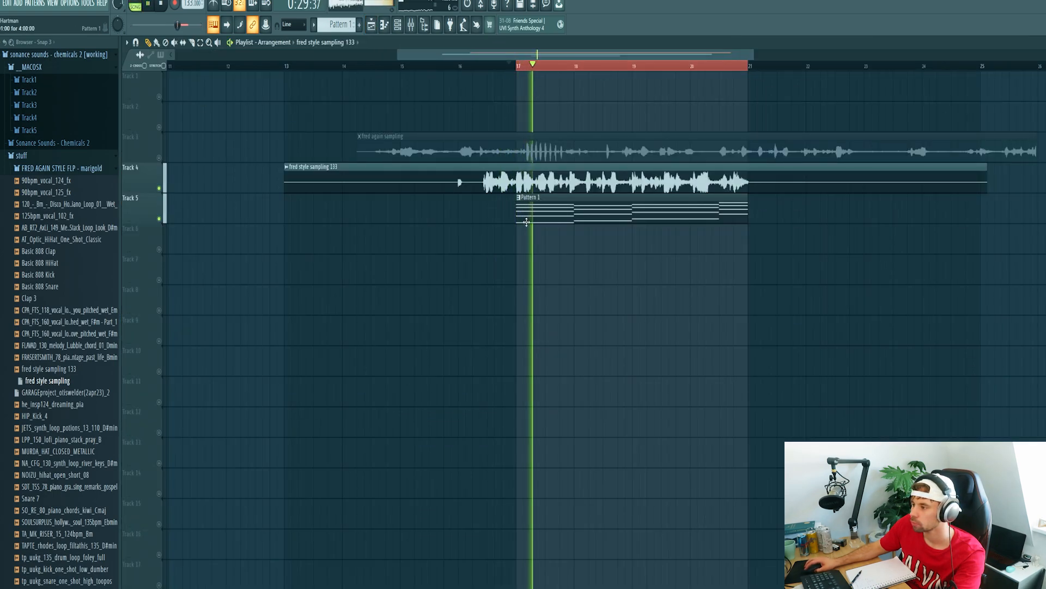
ctrl+scroll(535, 271, down, 2)
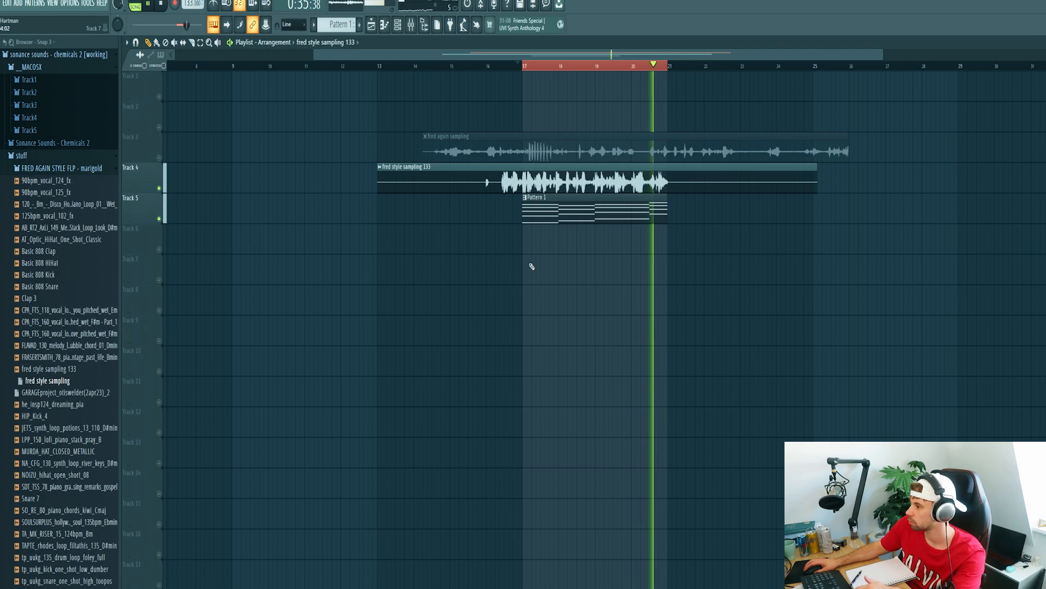
key(space)
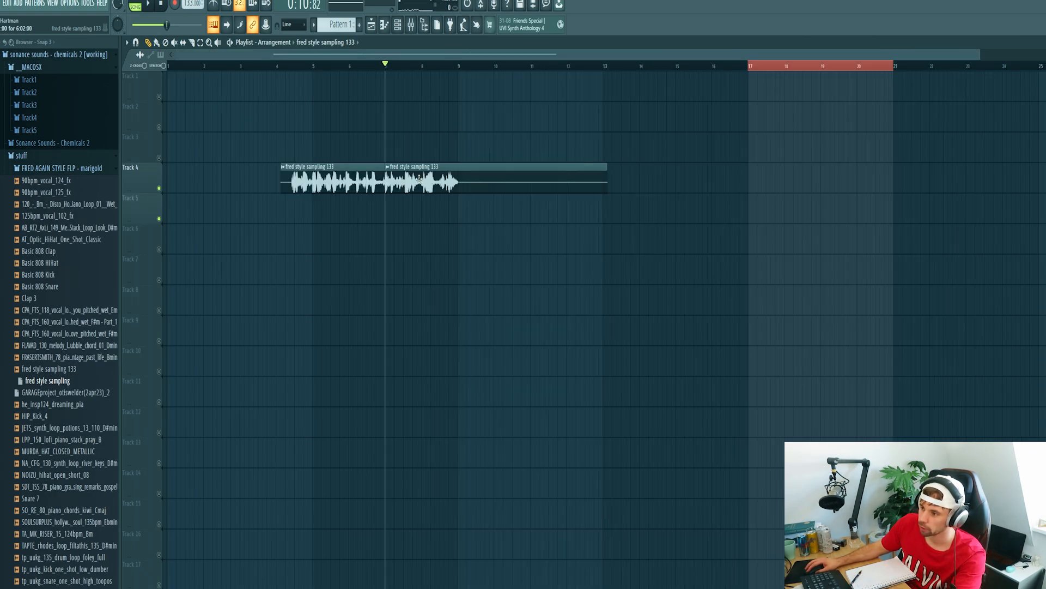
Copy the second vocal slice to Track 5 at bar 3, delete the Track 4 clips and play the slice
drag(477, 186, 336, 216)
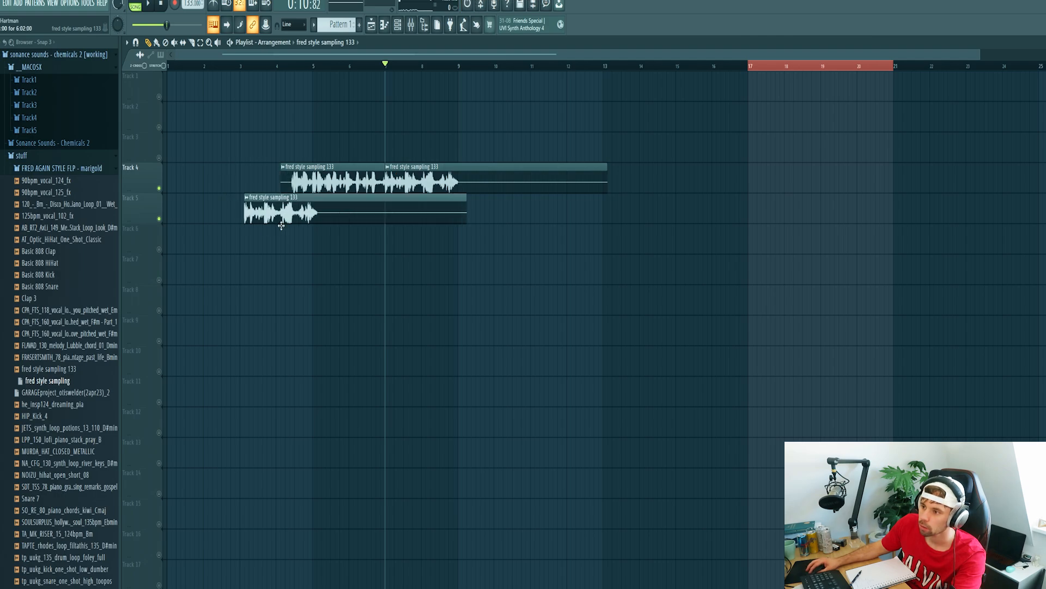
key(Delete)
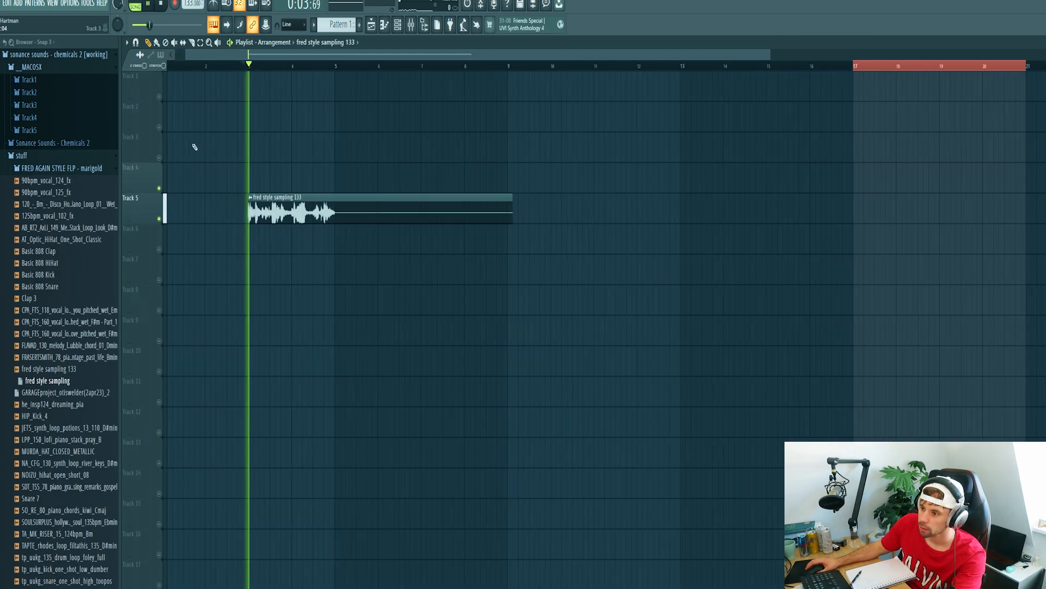
scroll(195, 147, up, 2)
scroll(195, 147, down, 3)
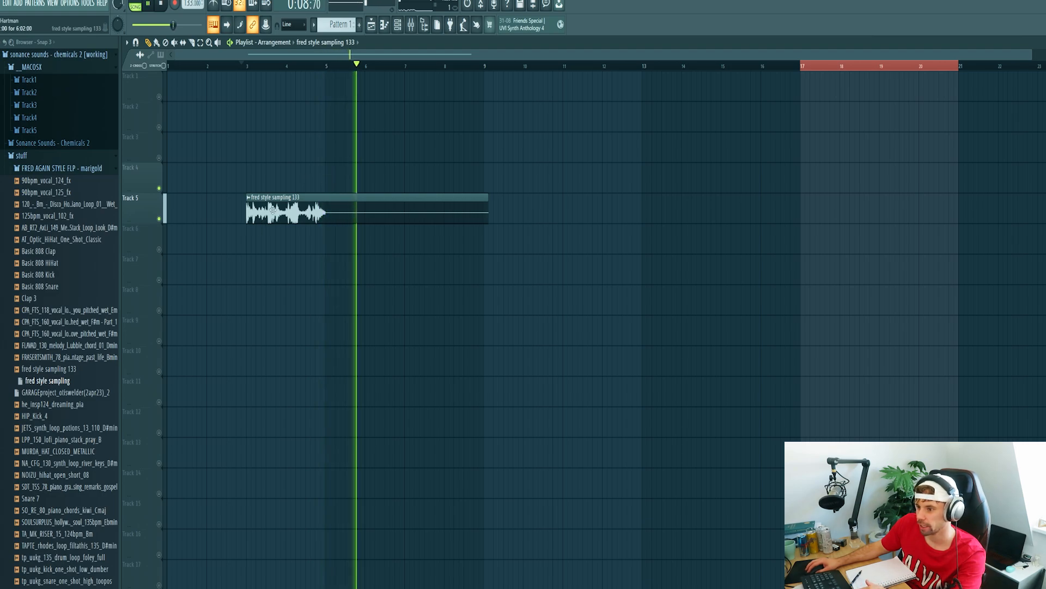
Select bars 5–13 and copy the vocal clip to Track 4, extending it to the full phrase so the vocal ends at bar 13
drag(246, 66, 642, 74)
key(space)
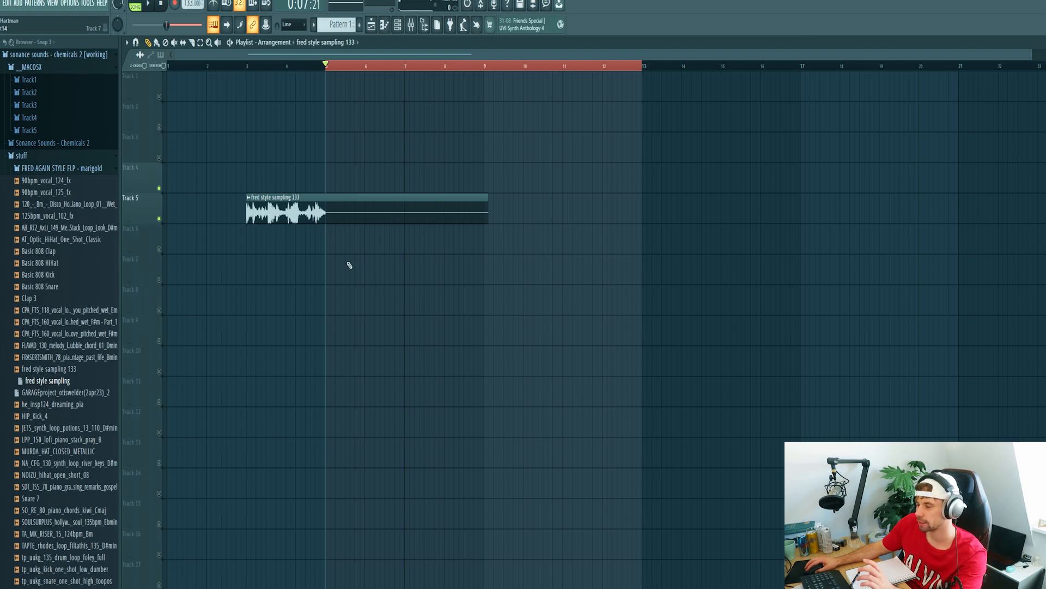
drag(304, 201, 521, 171)
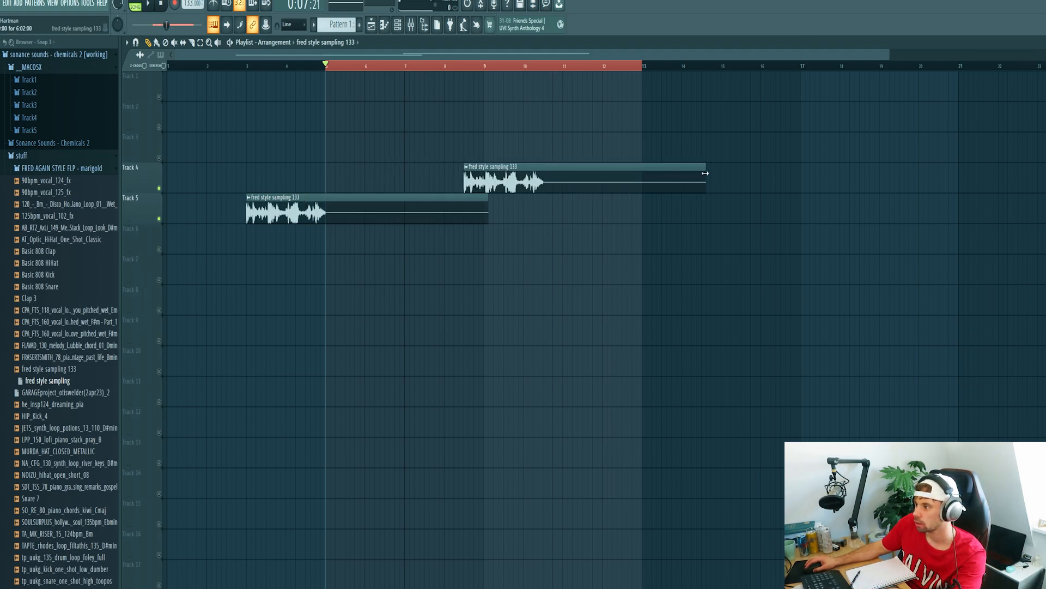
drag(702, 198, 720, 196)
drag(481, 187, 208, 182)
drag(319, 183, 434, 181)
Trim the silent start off the Track 4 vocal clip and set the time selection to bars 5–13
click(485, 68)
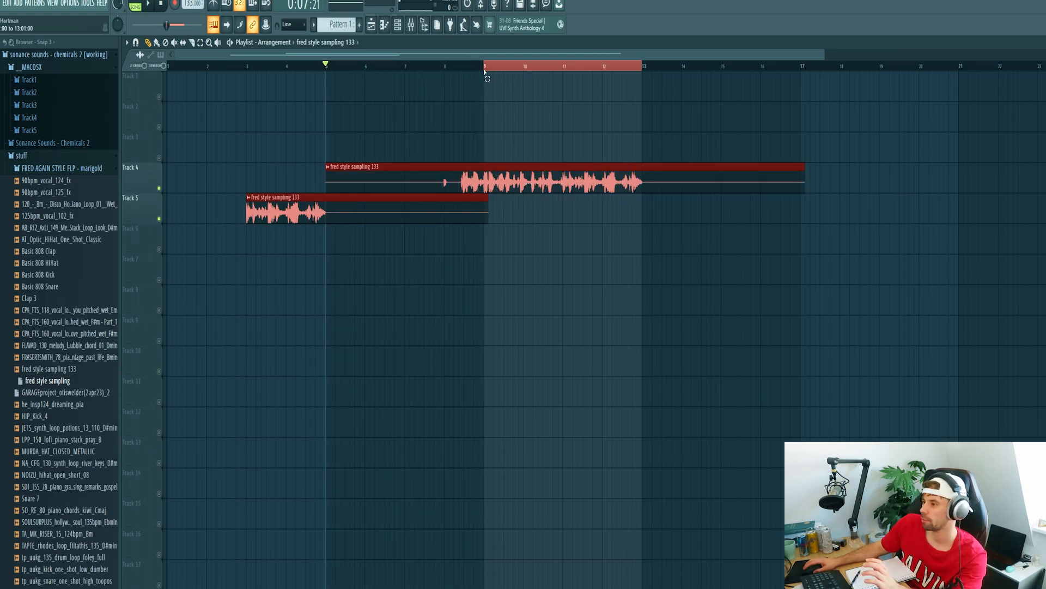
drag(485, 70, 329, 77)
drag(329, 77, 338, 76)
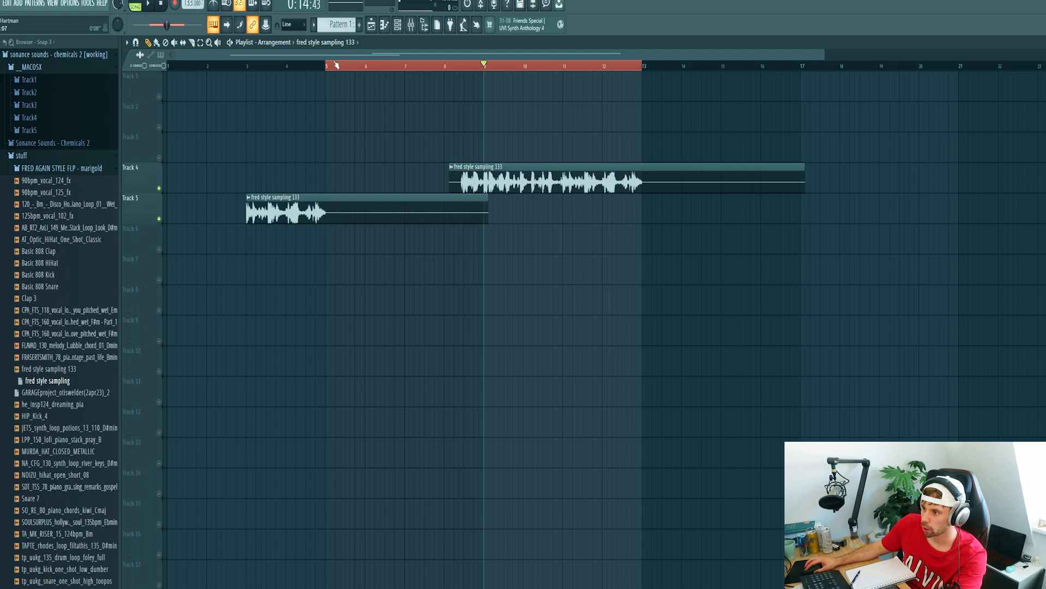
click(332, 65)
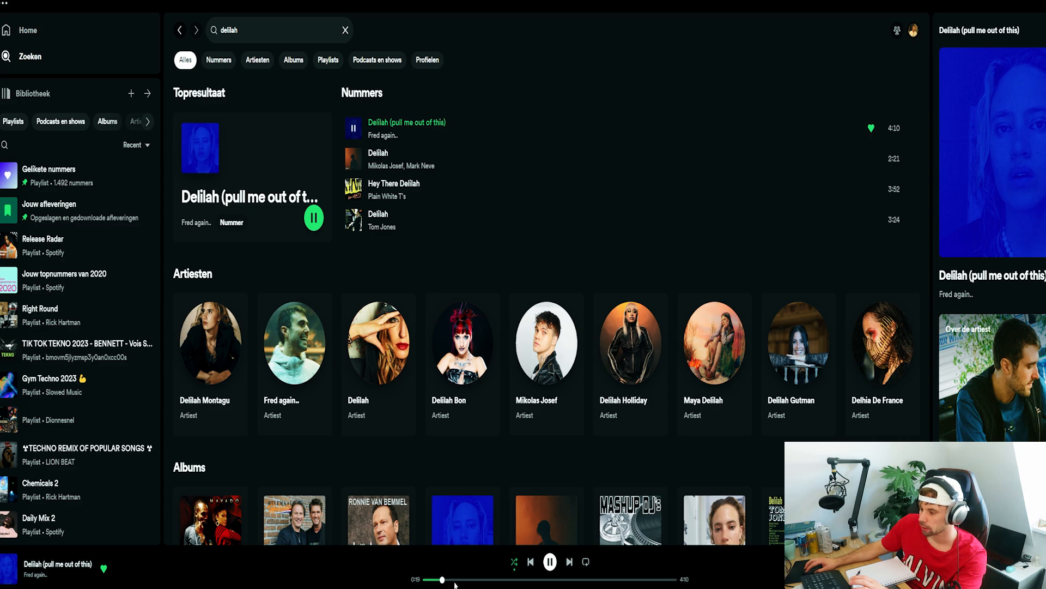
Switch to Spotify and listen to the reference track "Delilah (pull me out of this)" by Fred again.
click(550, 563)
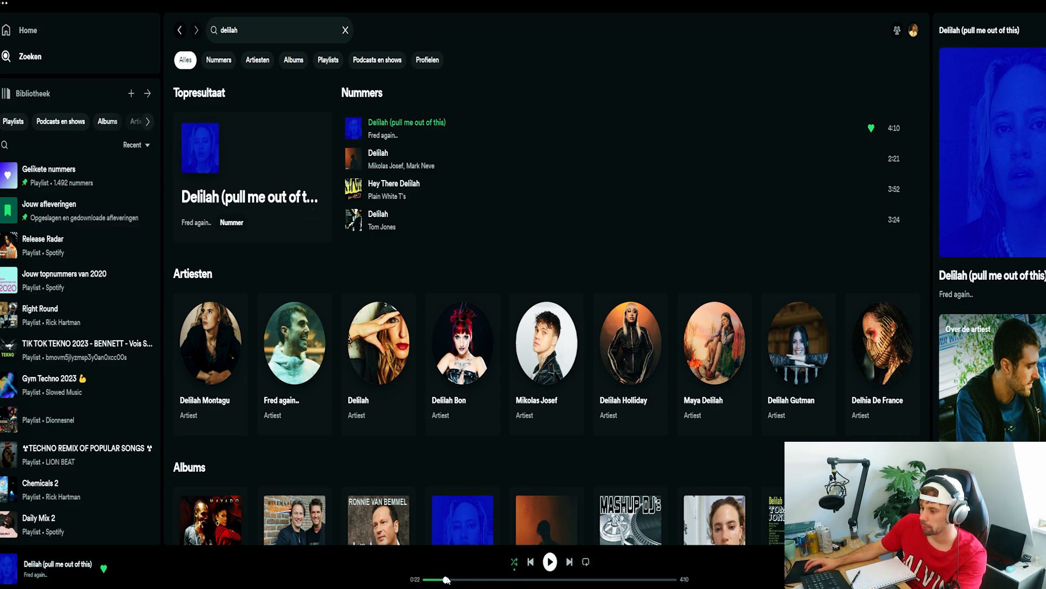
click(550, 562)
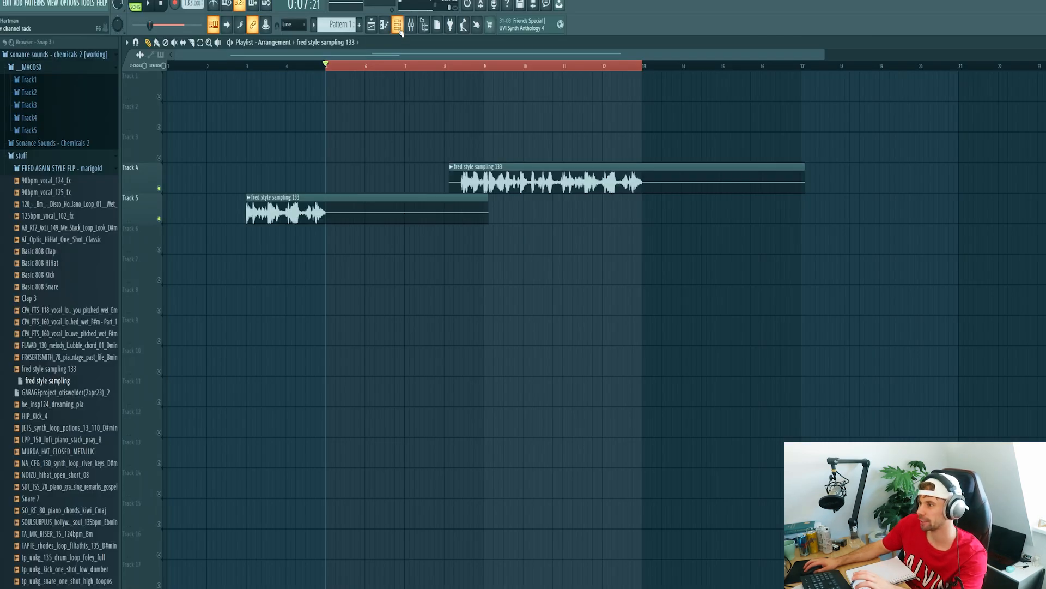
Load the Velo Piano combi in the Korg M1 for Pattern 2 and play the chord progression with it
click(400, 31)
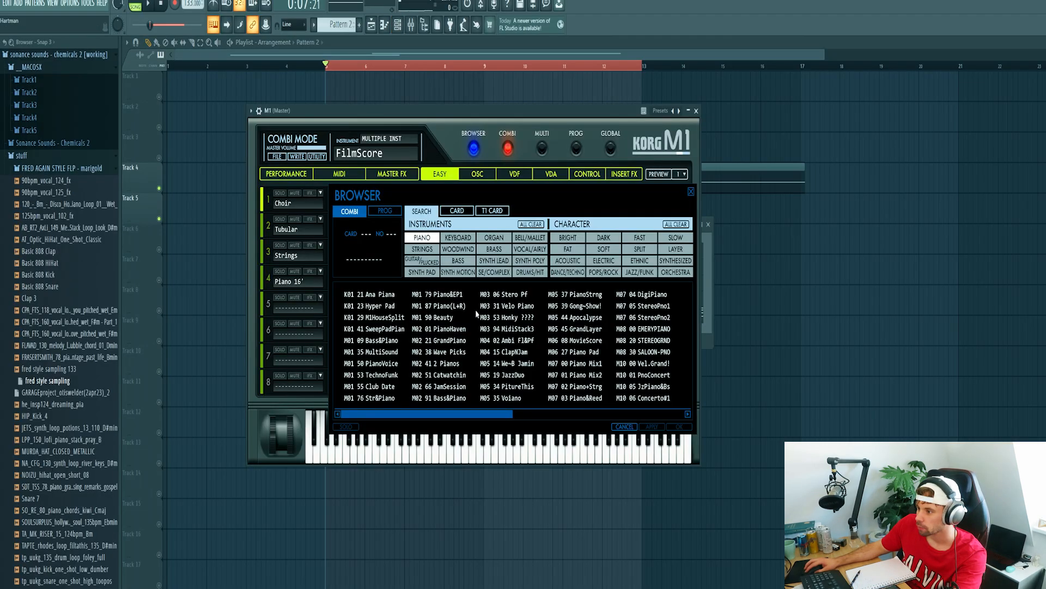
click(508, 309)
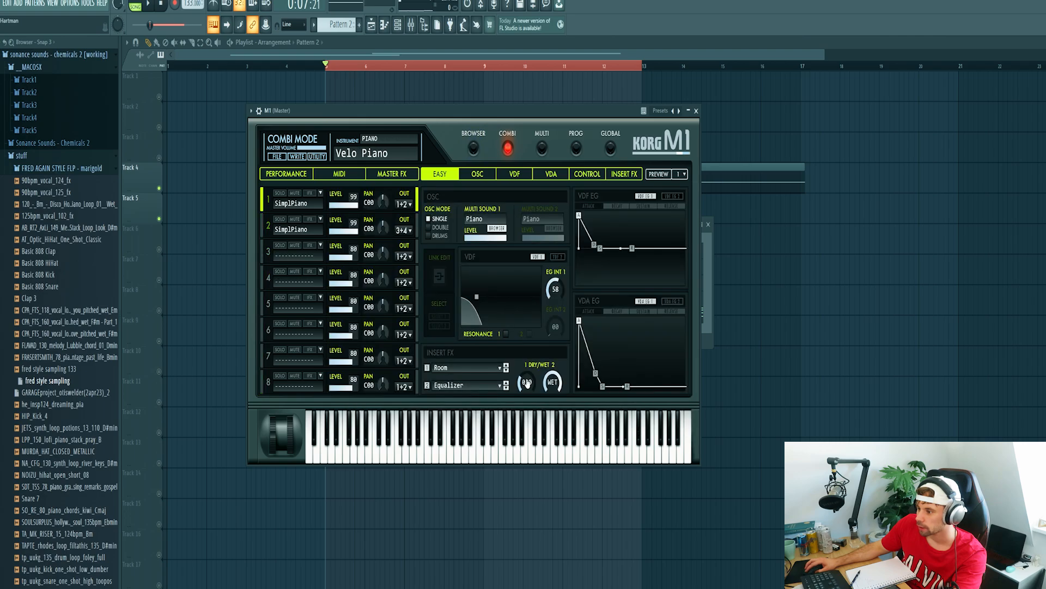
click(708, 325)
key(space)
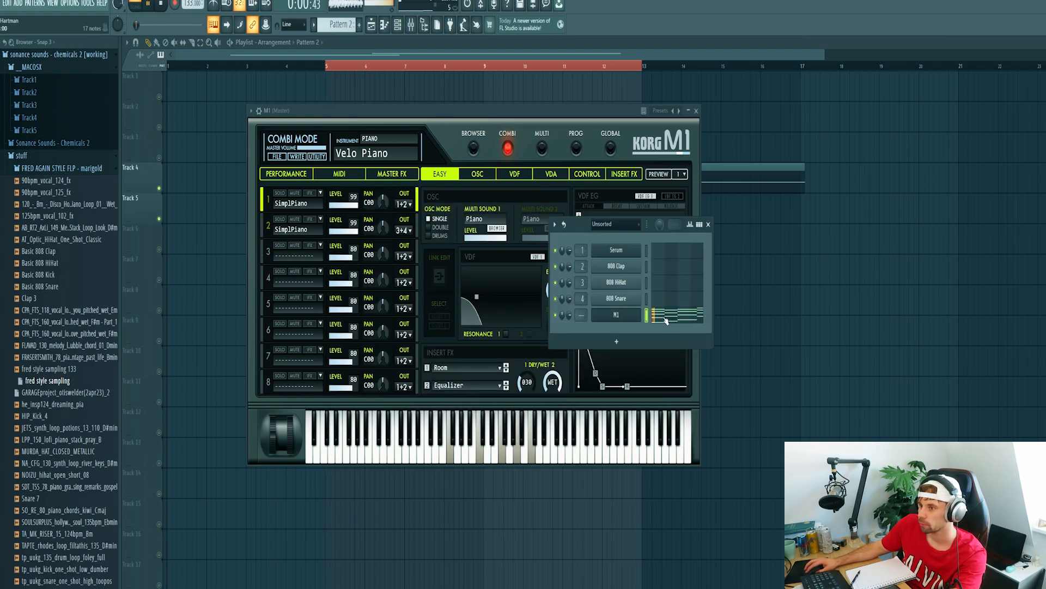
key(space)
In M1's piano roll, chop the F4 bass note in bar 1 into three short hits and one longer note reaching bar 2
click(664, 319)
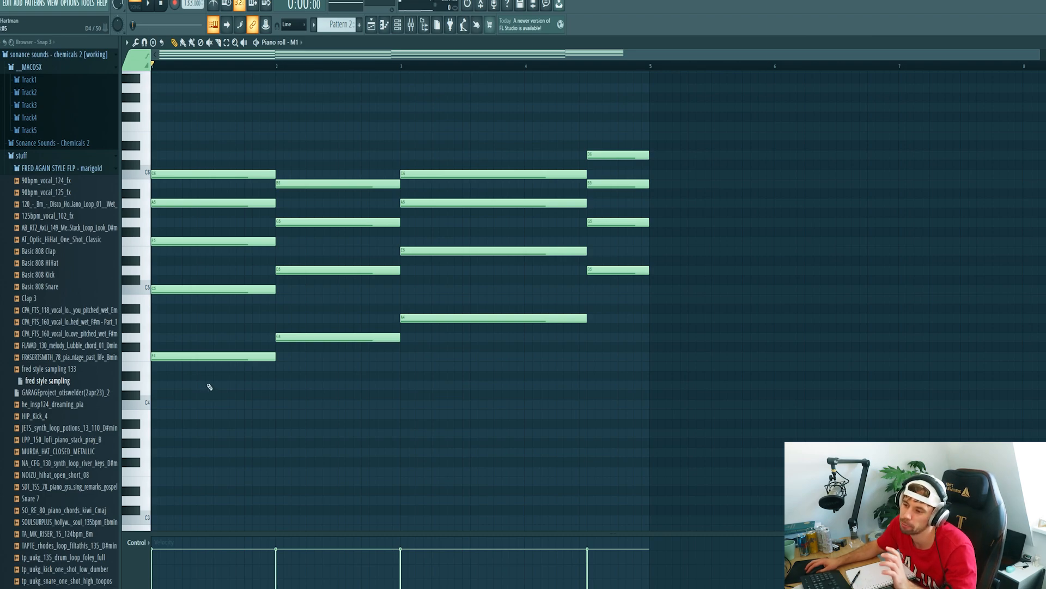
drag(275, 356, 155, 356)
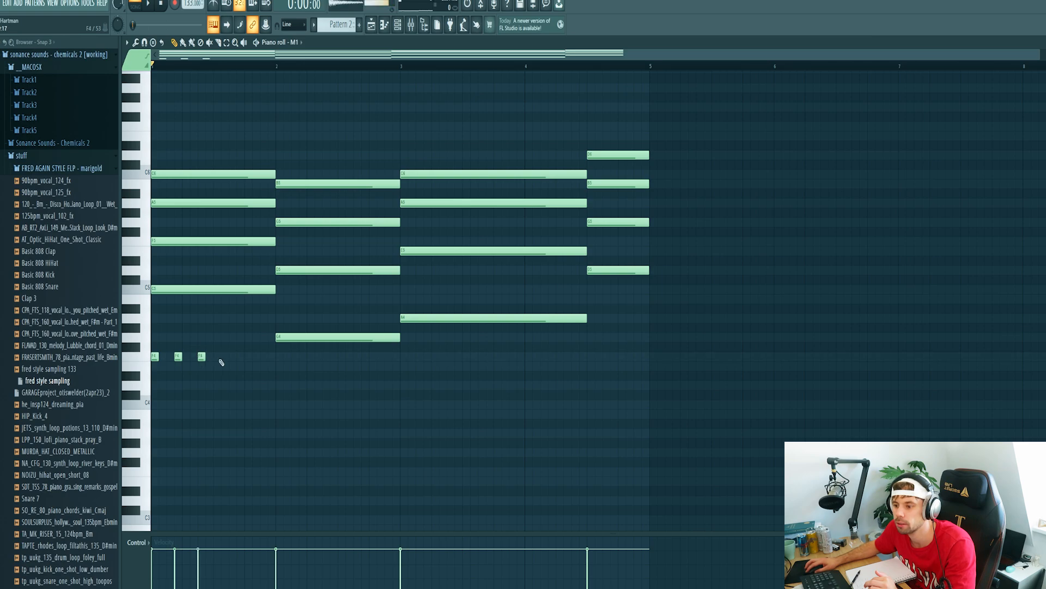
drag(227, 357, 276, 357)
Turn the upper chord notes in bar 1 into six short stabs placed between the bass hits, and play the rhythm
drag(267, 310, 248, 136)
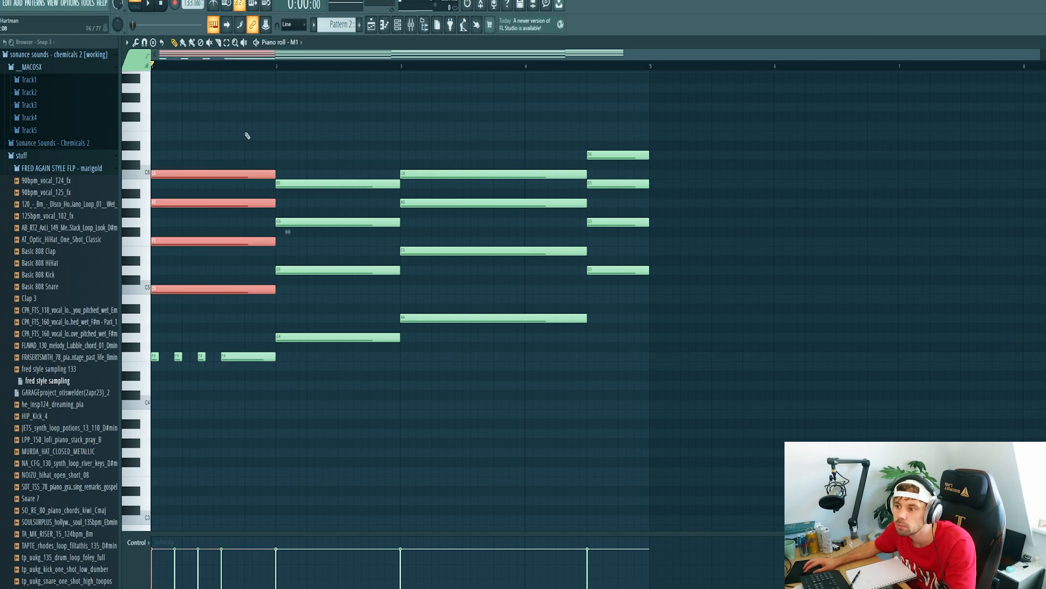
drag(275, 240, 163, 232)
drag(155, 290, 163, 289)
drag(163, 290, 209, 290)
drag(210, 289, 249, 289)
drag(248, 290, 264, 289)
click(199, 96)
key(space)
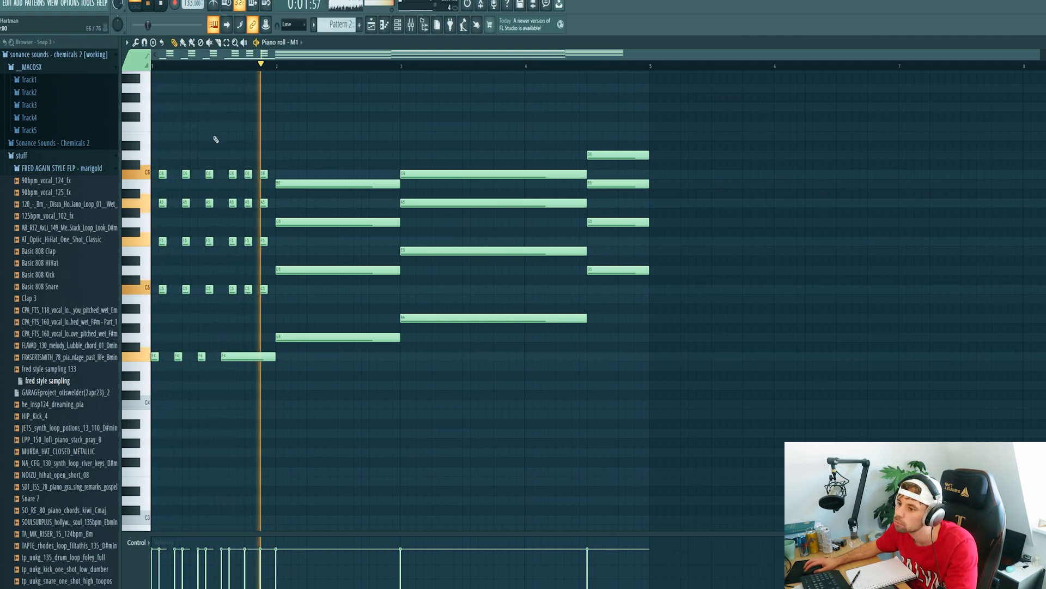
key(space)
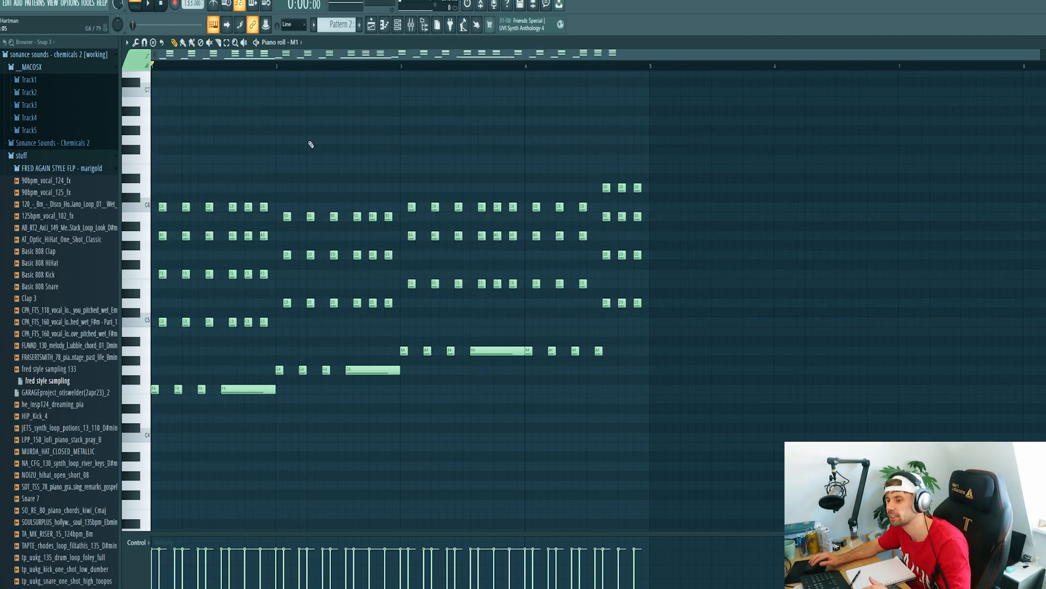
Play the four-bar M1 stab pattern and enlarge the note velocity area beneath it
key(space)
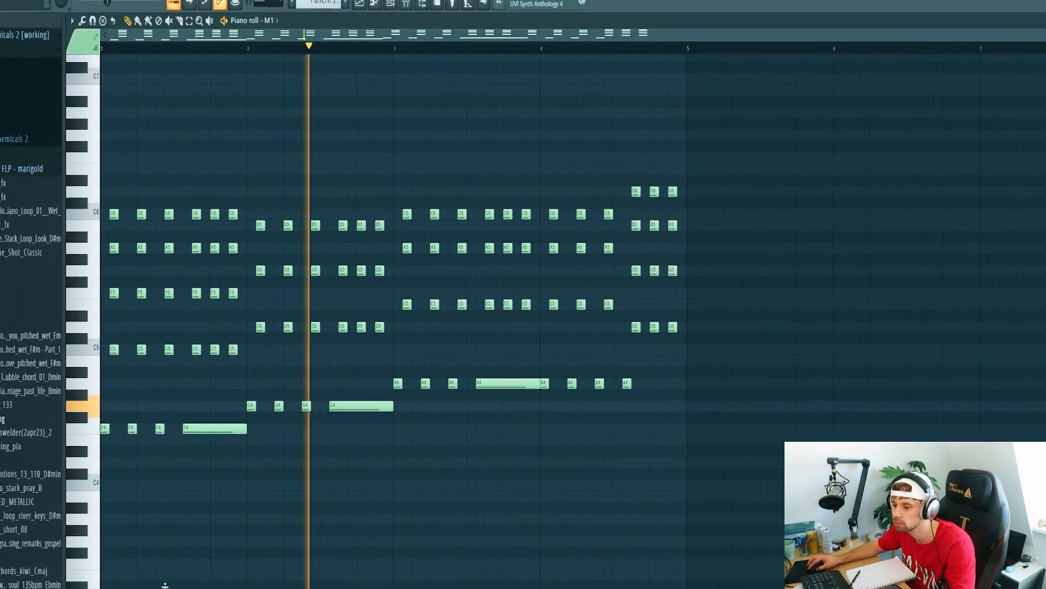
drag(166, 576, 164, 450)
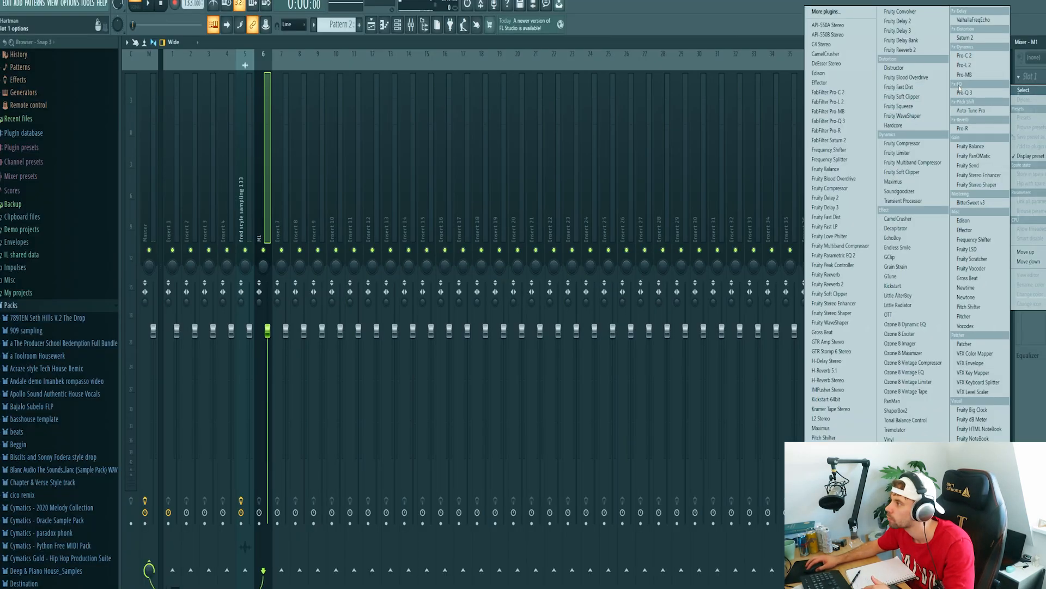
Add Pro-Q 3 to the M1 mixer track, create a low-cut band and raise its cutoff frequency during playback
click(963, 92)
click(284, 267)
right_click(284, 267)
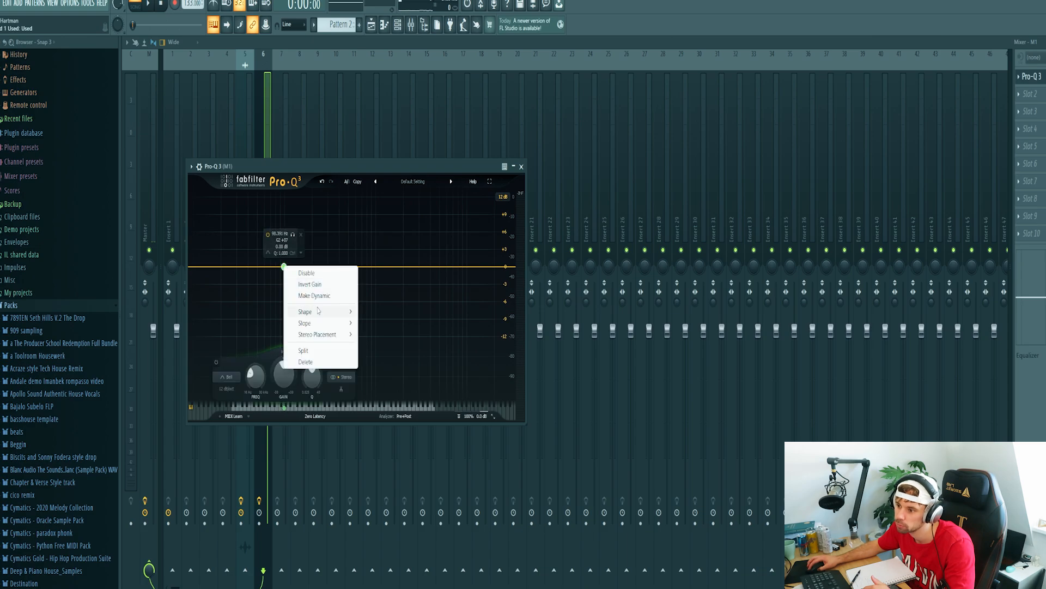
mouse_move(311, 311)
click(375, 332)
key(space)
drag(284, 267, 304, 268)
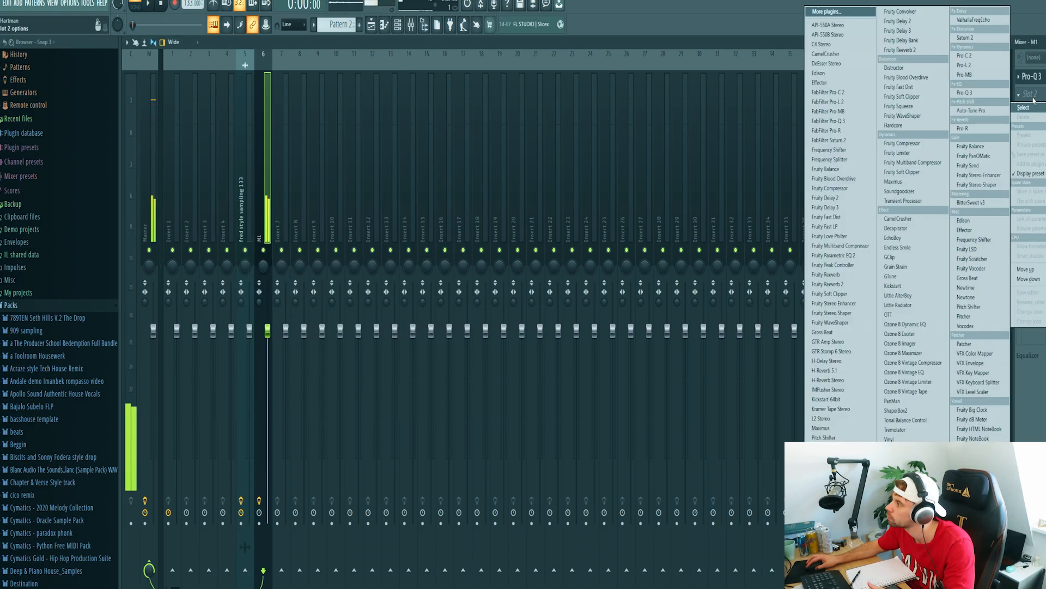
Add OTT after Pro-Q 3 on the M1 mixer track and set its Depth to 30% during playback
click(965, 59)
key(space)
drag(475, 231, 476, 232)
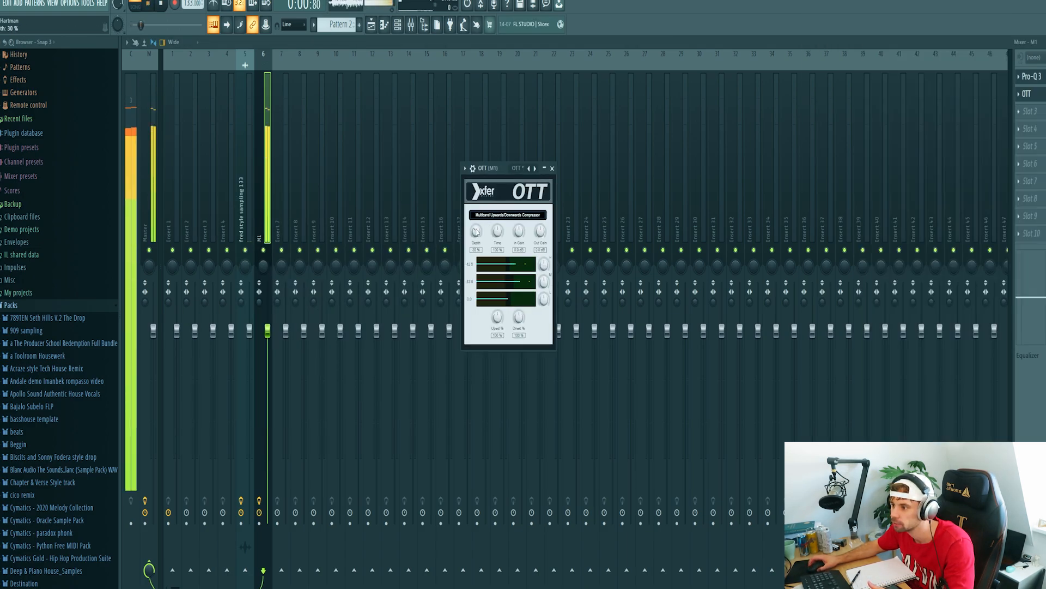
Add CamelCrusher in the third slot of the M1 mixer track, choose the British Clean patch and play the result
click(1030, 111)
click(914, 218)
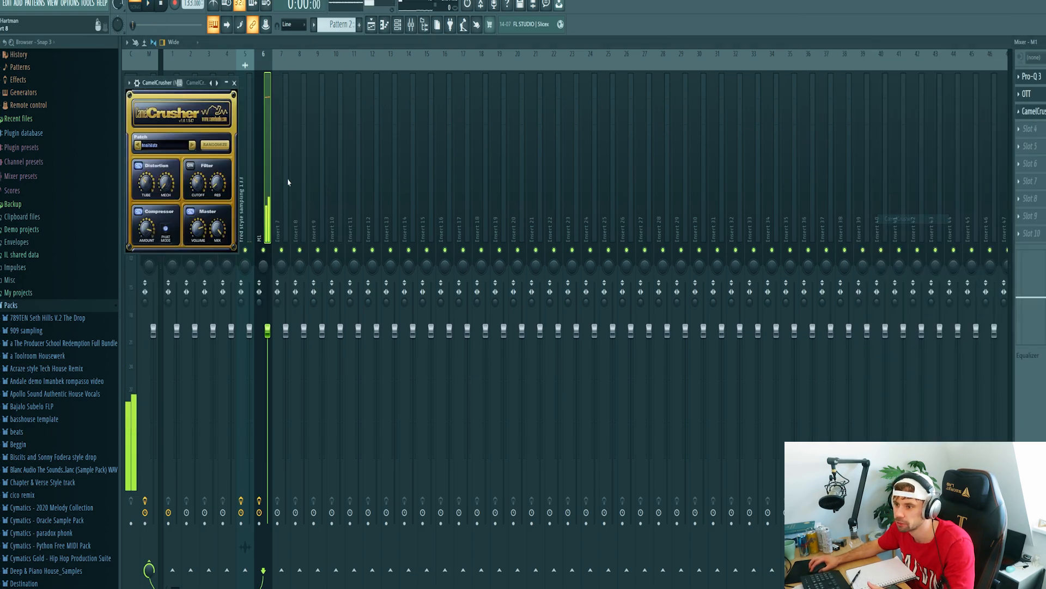
click(193, 146)
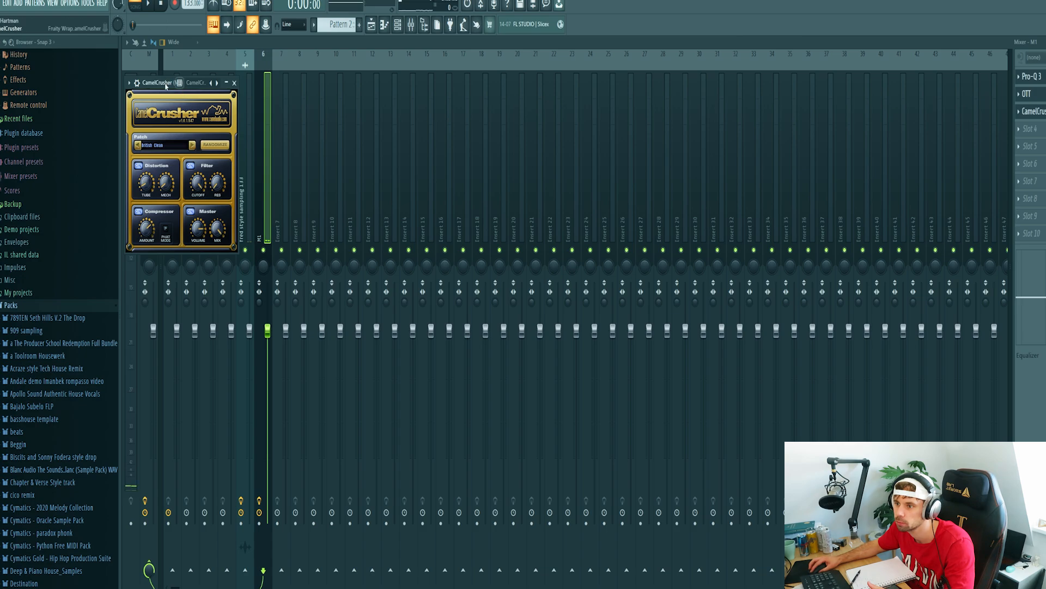
drag(167, 86, 600, 124)
key(space)
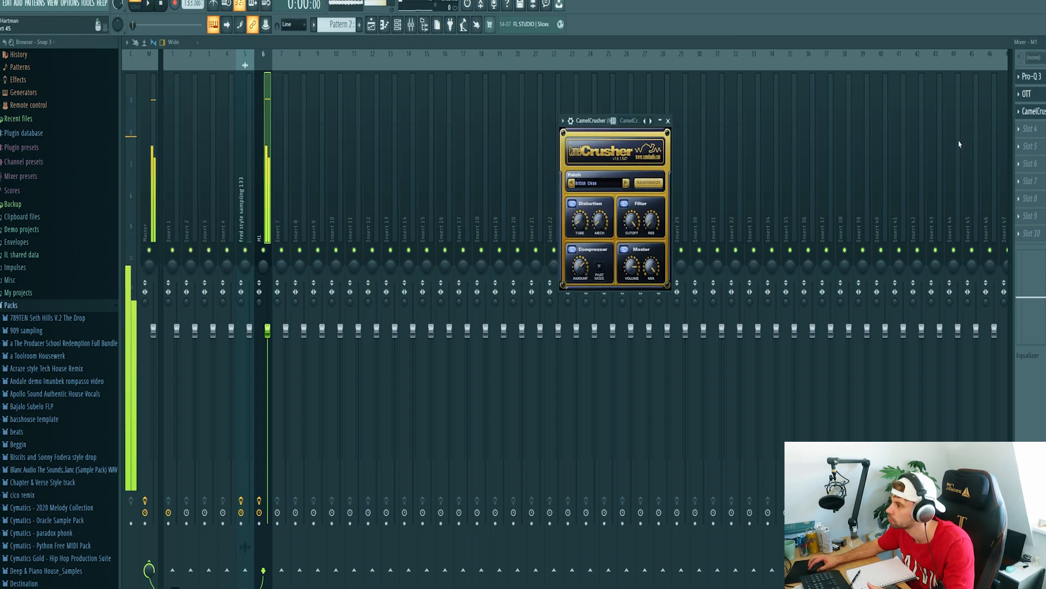
Add FabFilter Pro-C 2 in the fourth slot of the M1 mixer track, raising its threshold to about -4.43 dB and lengthening its attack during playback
key(space)
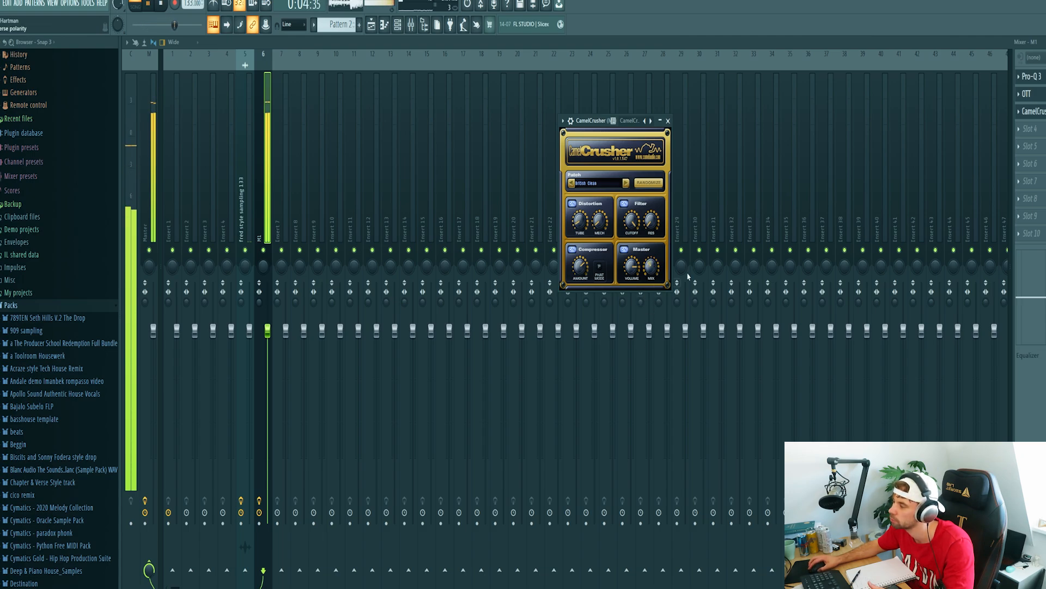
click(1024, 136)
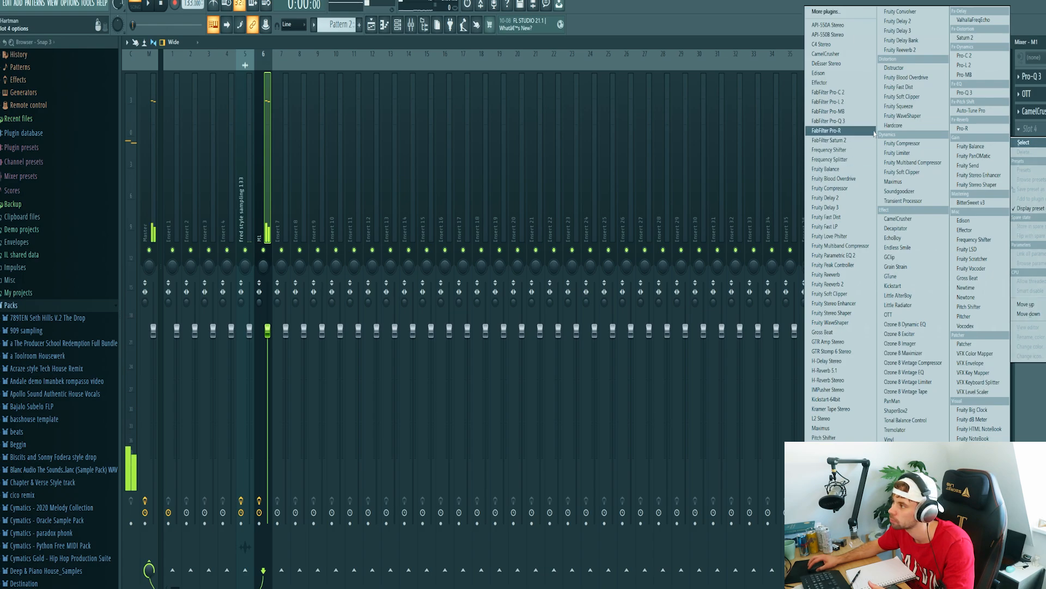
click(850, 92)
drag(231, 109, 544, 193)
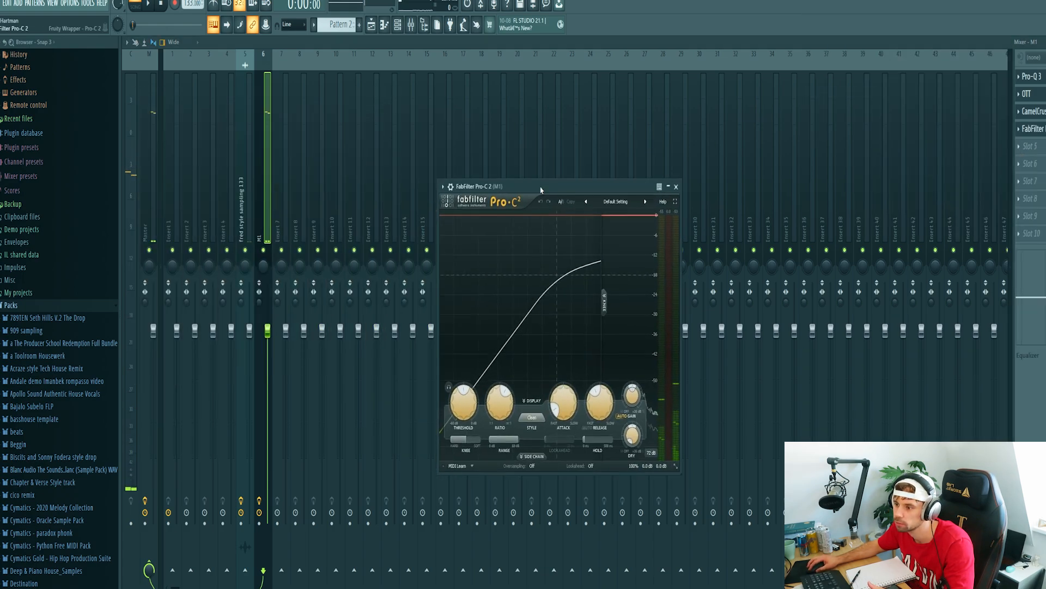
drag(470, 407, 469, 376)
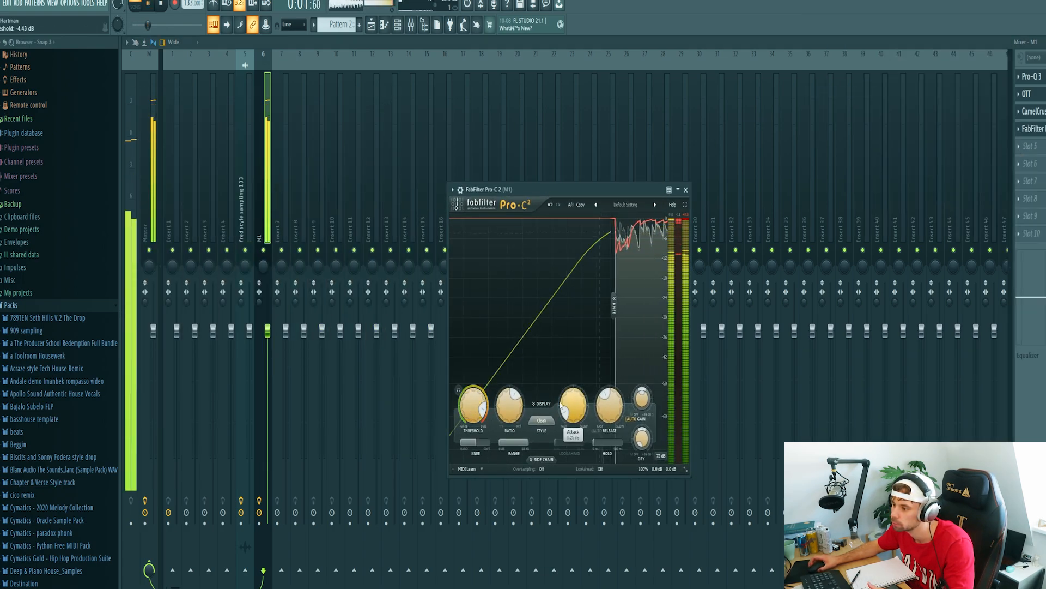
drag(567, 409, 567, 384)
key(space)
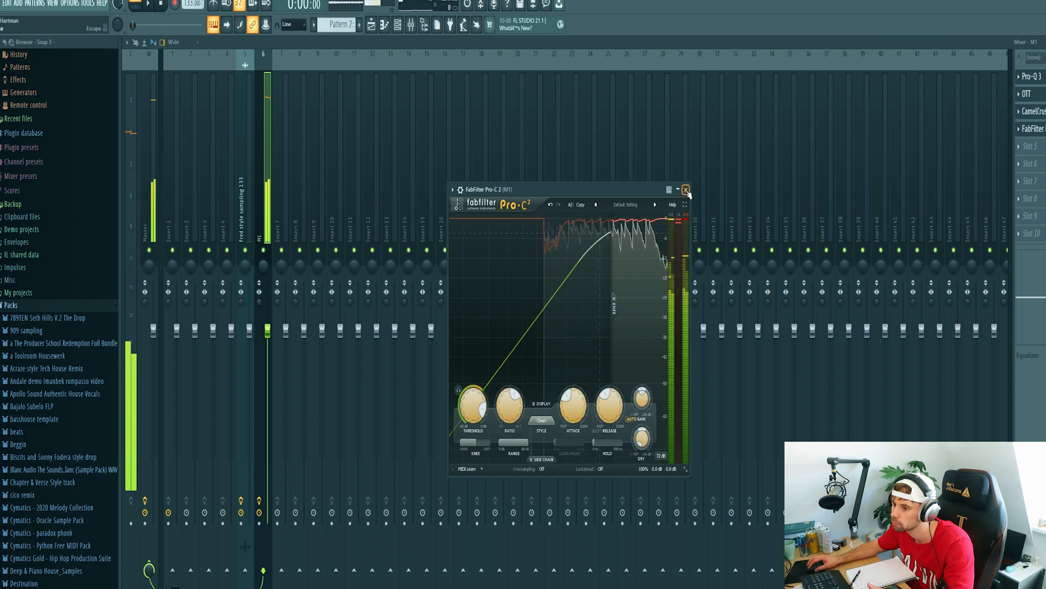
click(685, 189)
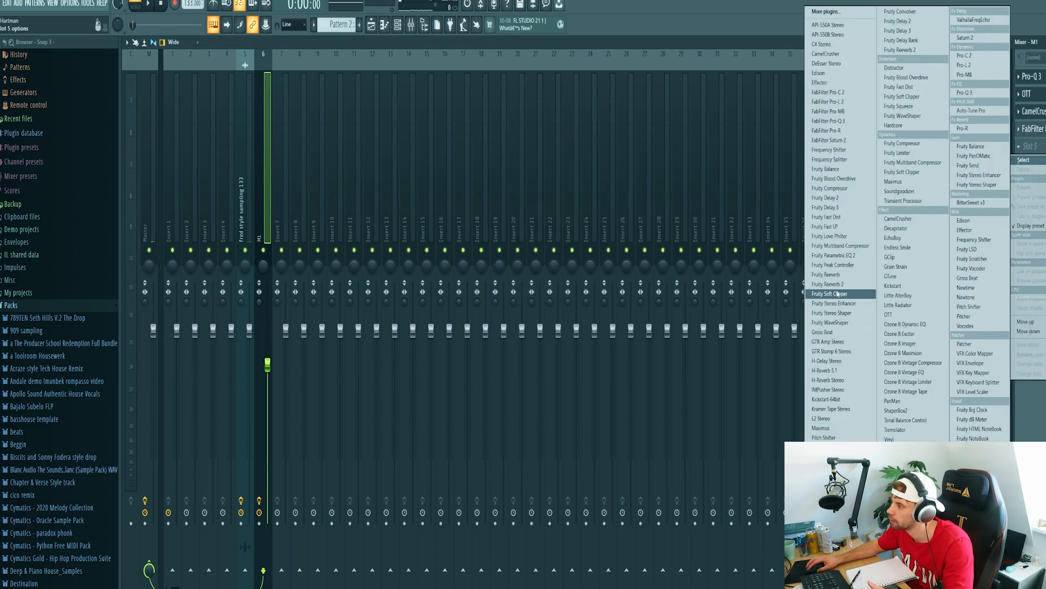
Add H-Delay Stereo and FabFilter Pro-R in the fifth and sixth M1 slots, setting Pro-R's mix to about 21% during playback
click(828, 361)
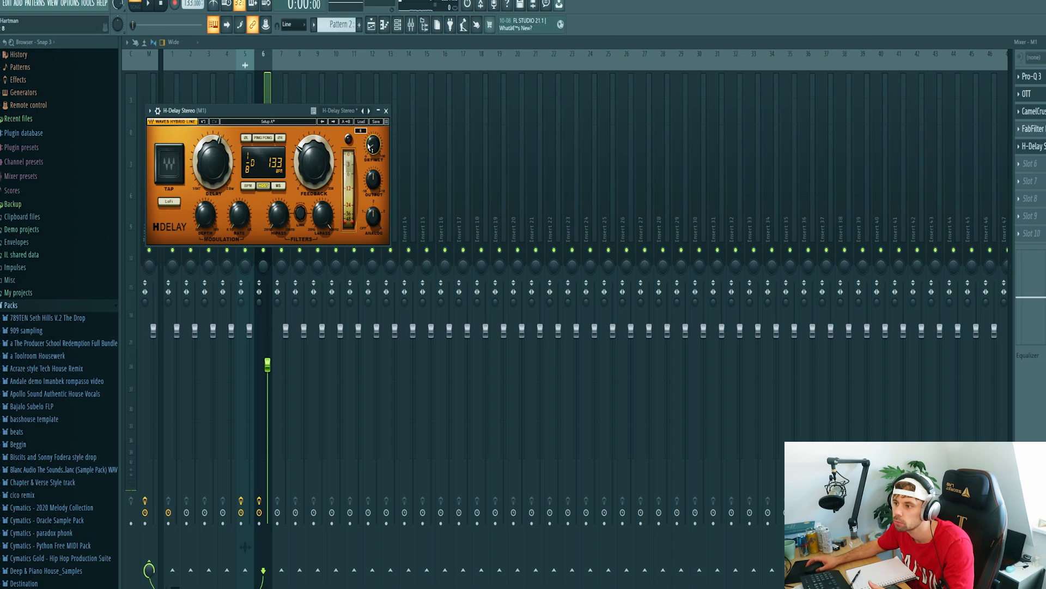
key(space)
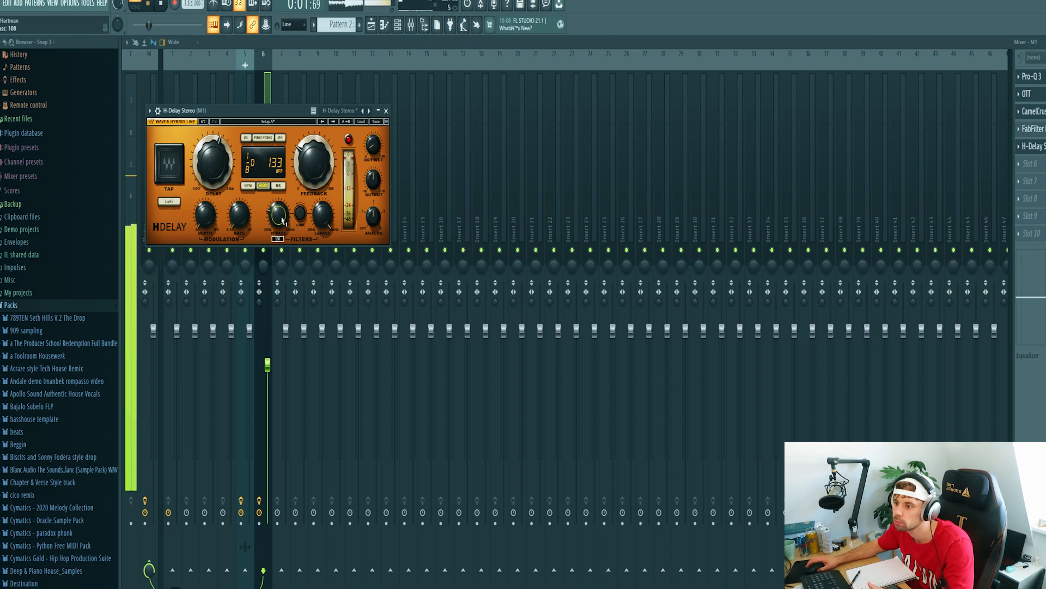
click(1030, 164)
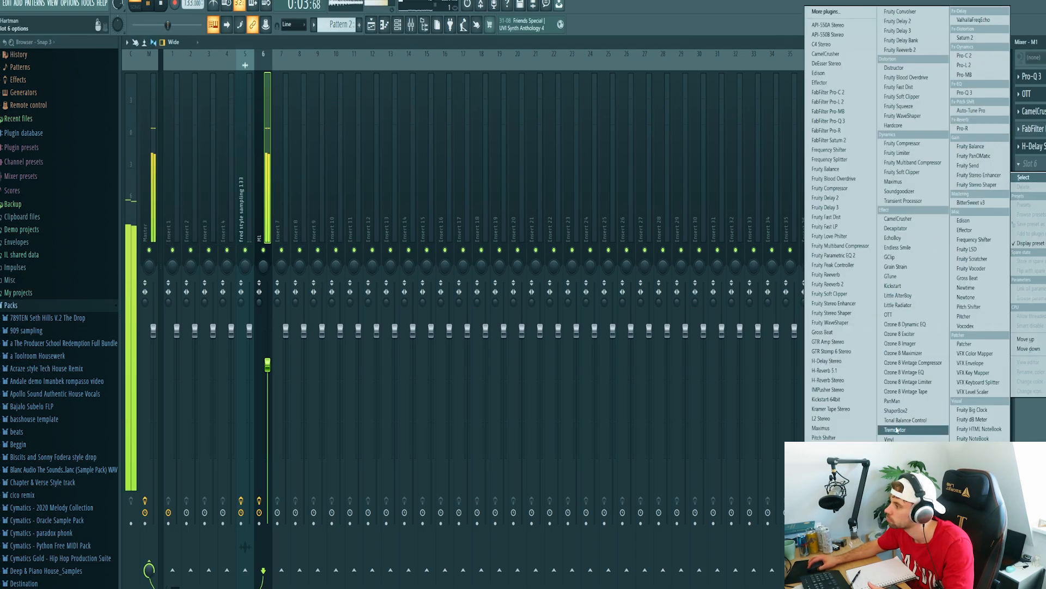
click(962, 128)
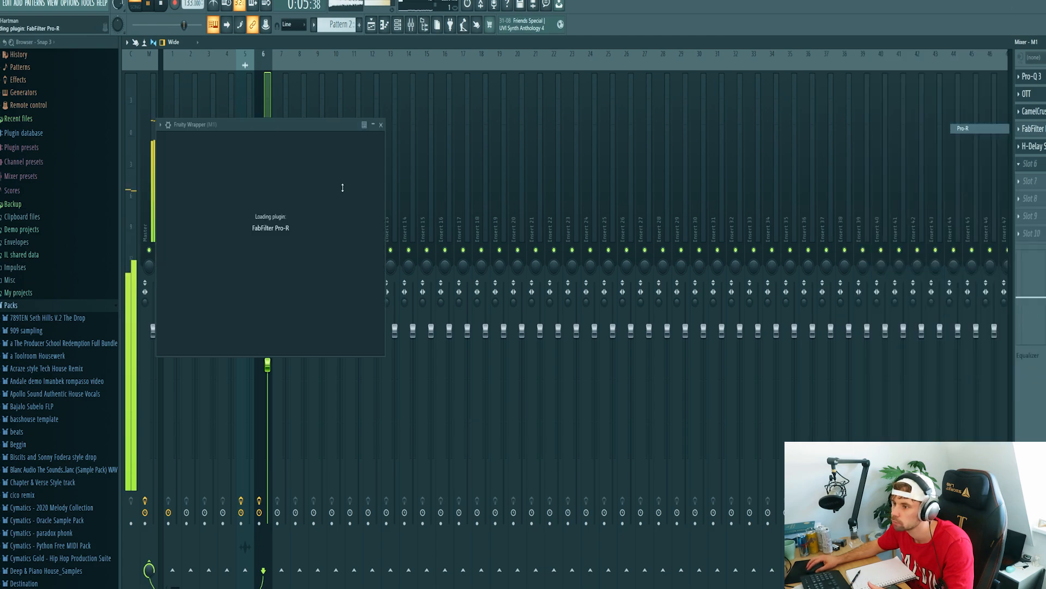
drag(414, 173, 414, 179)
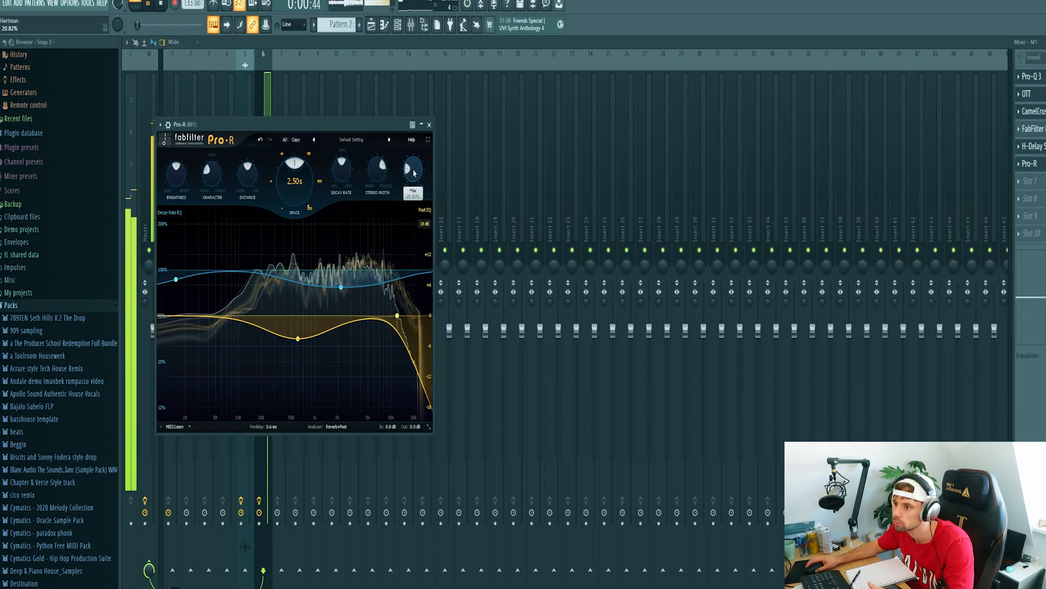
key(space)
Add Kickstart in slot 10 and Fruity parametric EQ 2 in slot 7 of the M1 mixer track
click(1030, 233)
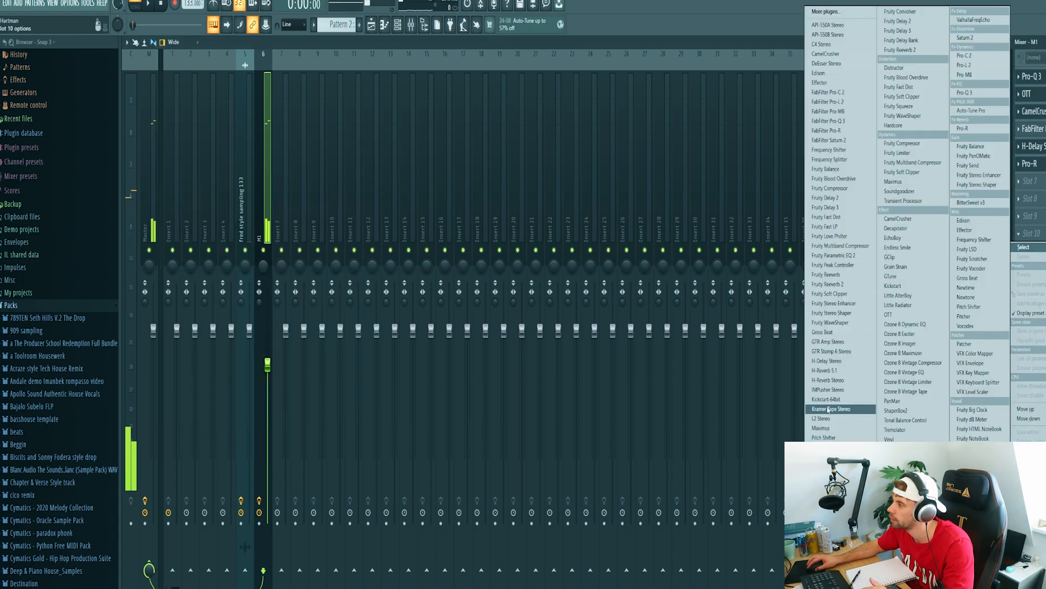
click(914, 286)
click(1030, 181)
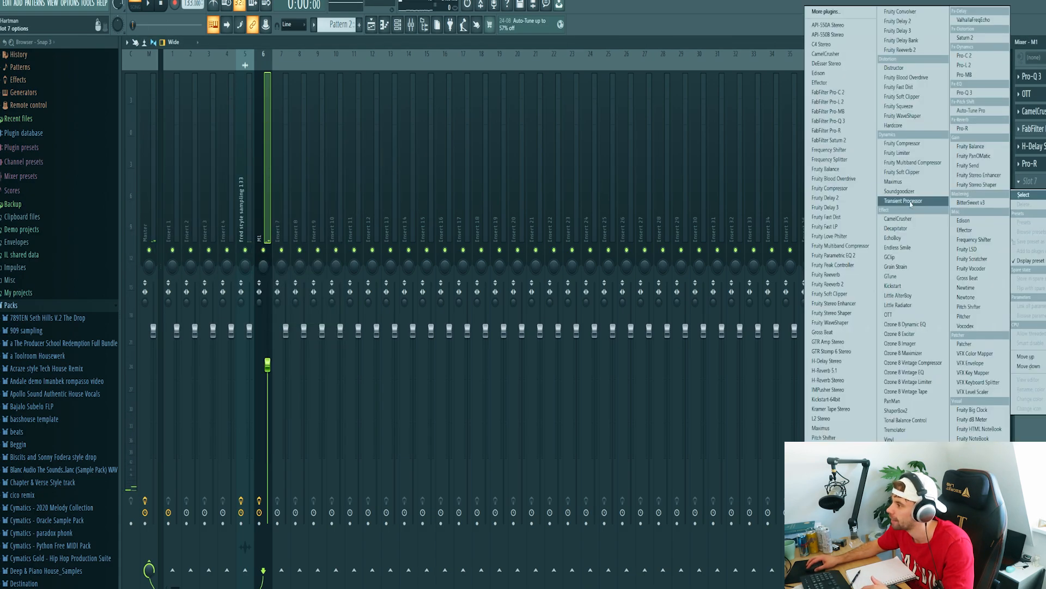
click(908, 507)
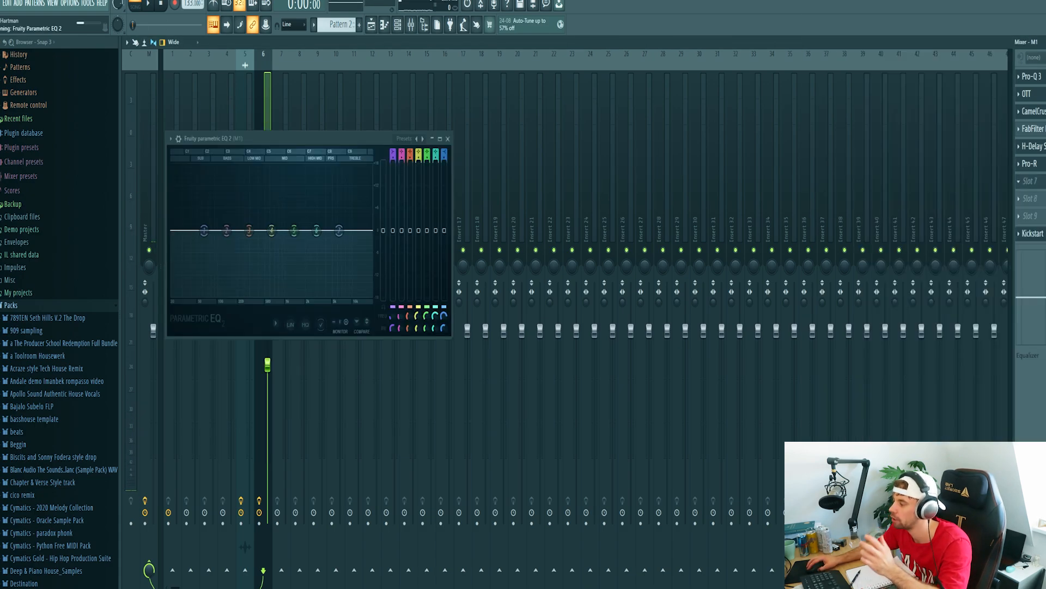
Load a band-pass preset in Fruity parametric EQ 2, then lower its high-cut frequency and reduce the upper-mid boost during playback
click(418, 140)
click(440, 247)
key(space)
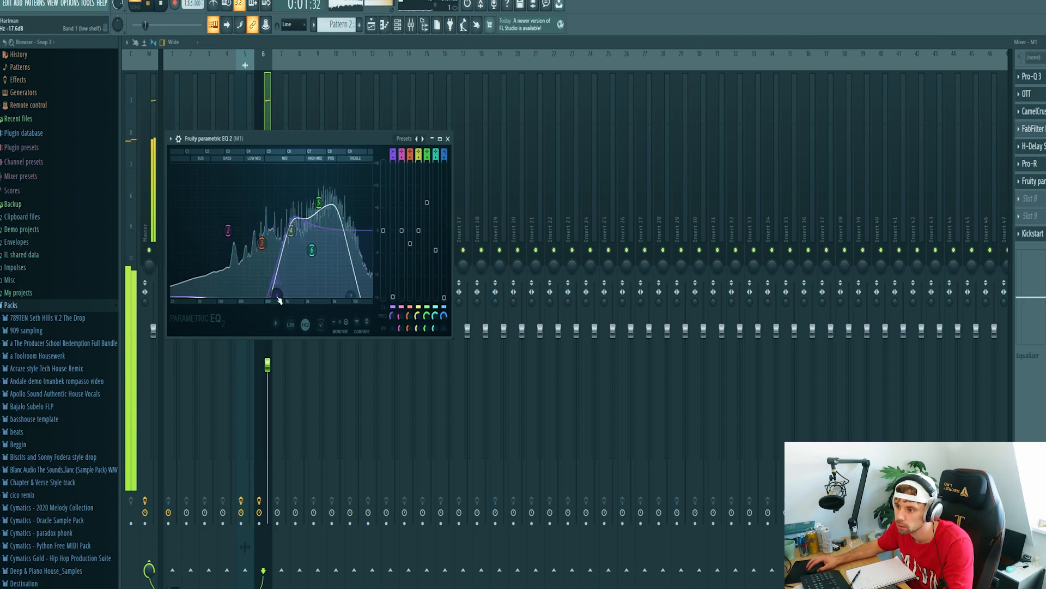
drag(351, 296, 340, 296)
drag(319, 202, 320, 211)
key(space)
Create an automation clip for the mix level of Fruity parametric EQ 2 on the M1 mixer track
click(1033, 181)
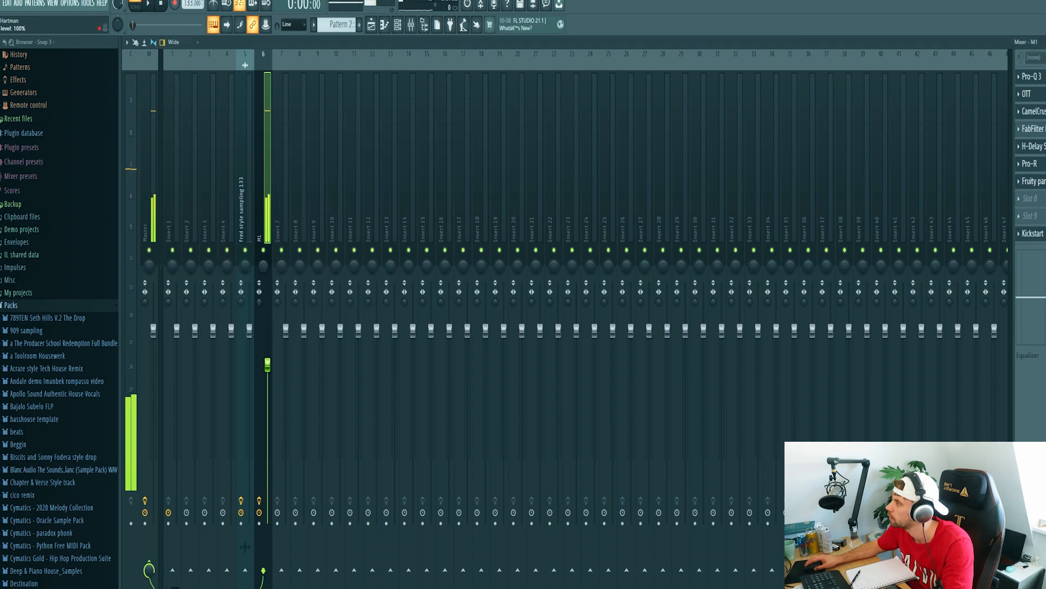
right_click(1042, 181)
click(1043, 255)
Shape the EQ mix level automation to fall from bar 5 to bar 13 and move its clip to track 6
click(375, 28)
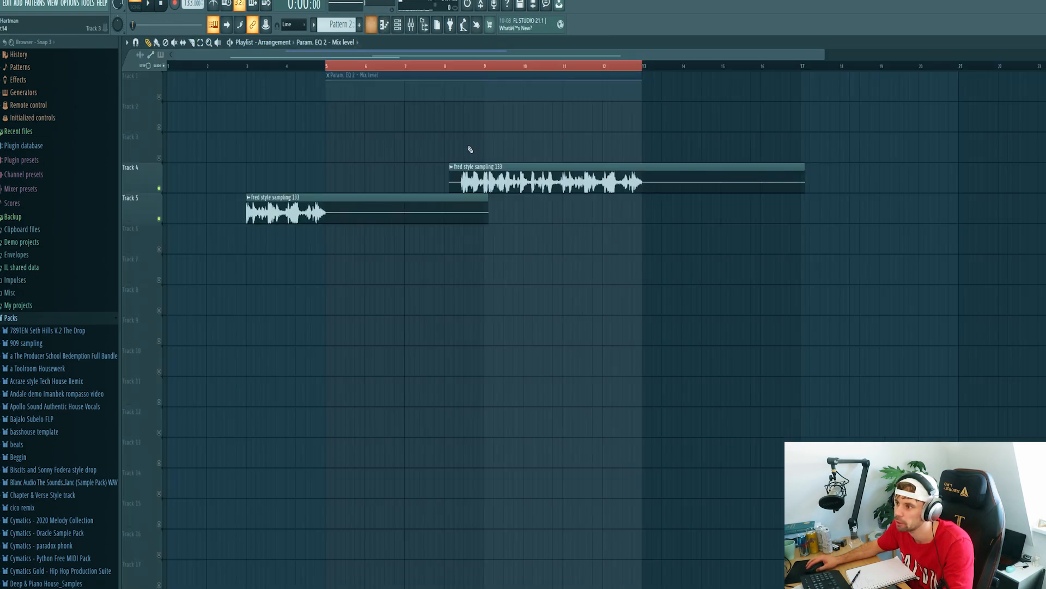
click(328, 75)
click(349, 190)
drag(642, 80, 642, 101)
drag(484, 90, 485, 233)
Audition the crowd ambience, high string, Ambience - 04 and FestivalCrowd layers on tracks 8 to 11 in solo
key(space)
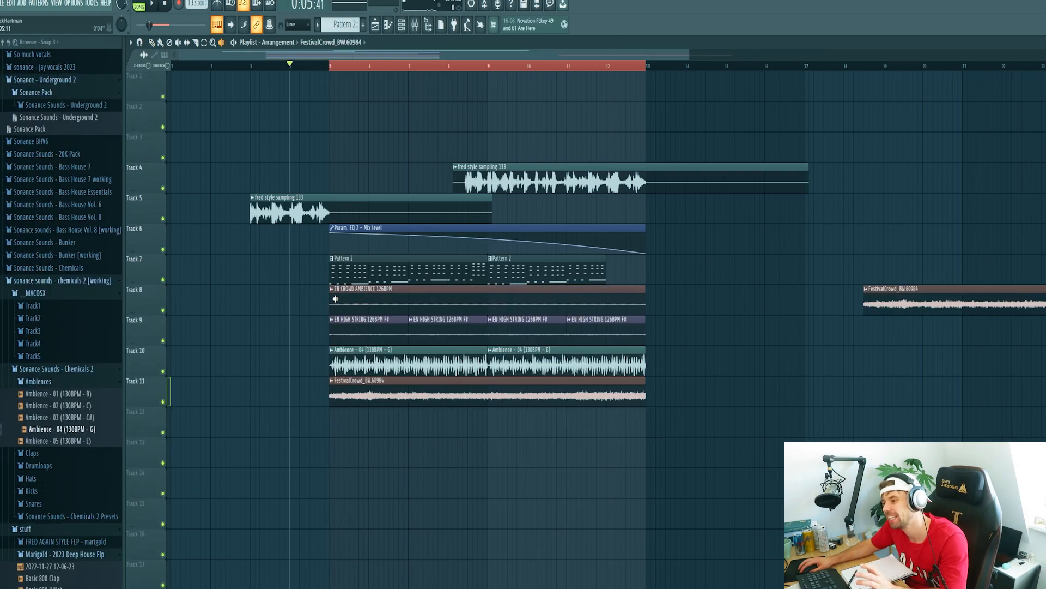
key(space)
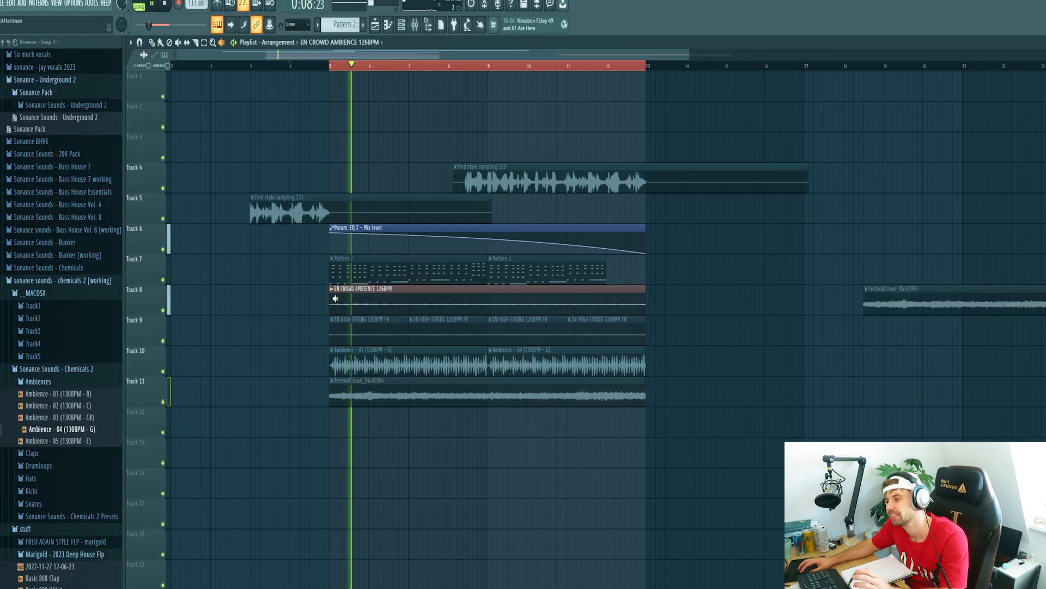
right_click(341, 327)
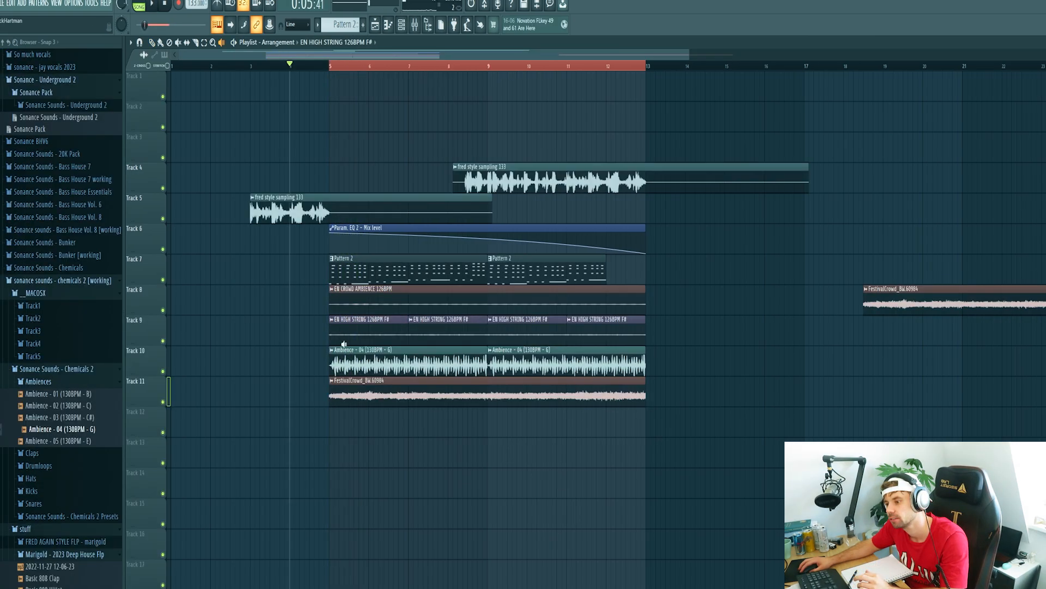
right_click(344, 352)
right_click(339, 395)
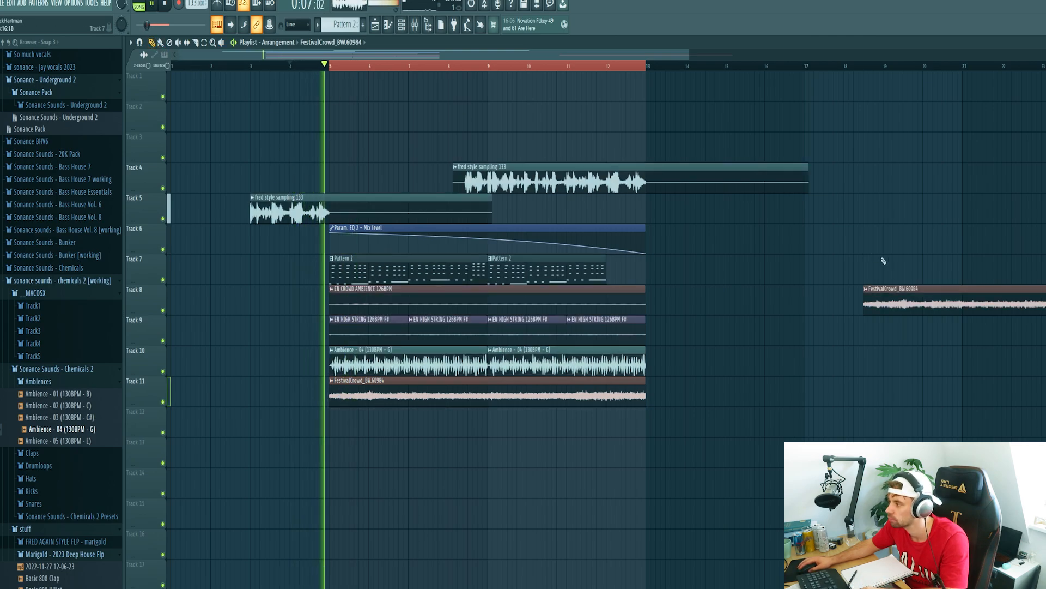
Delete the spare FestivalCrowd clip past bar 18 and place Pattern 1 twice on track 12 from bar 5
right_click(903, 309)
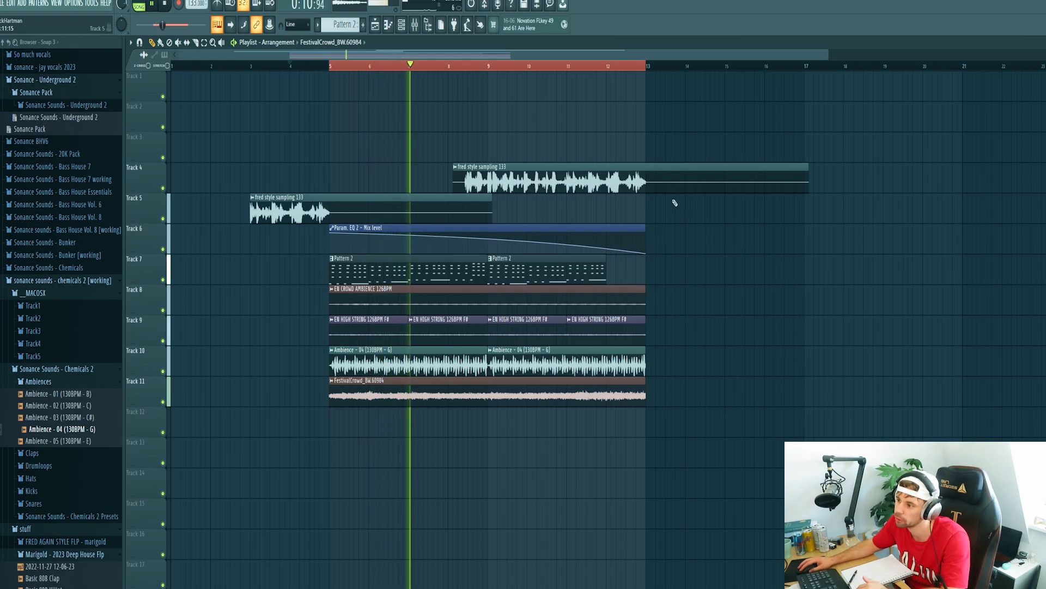
key(space)
scroll(336, 23, up, 1)
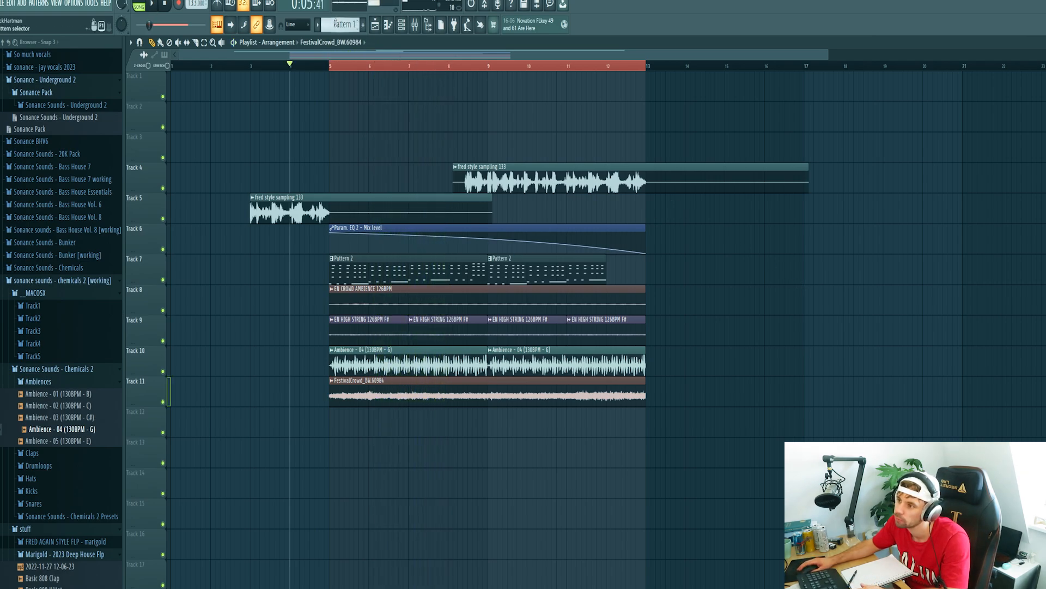
drag(352, 422, 641, 418)
Open the Serum channel and switch its preset to Chord - Euphorica while playing the arrangement
key(F6)
click(621, 251)
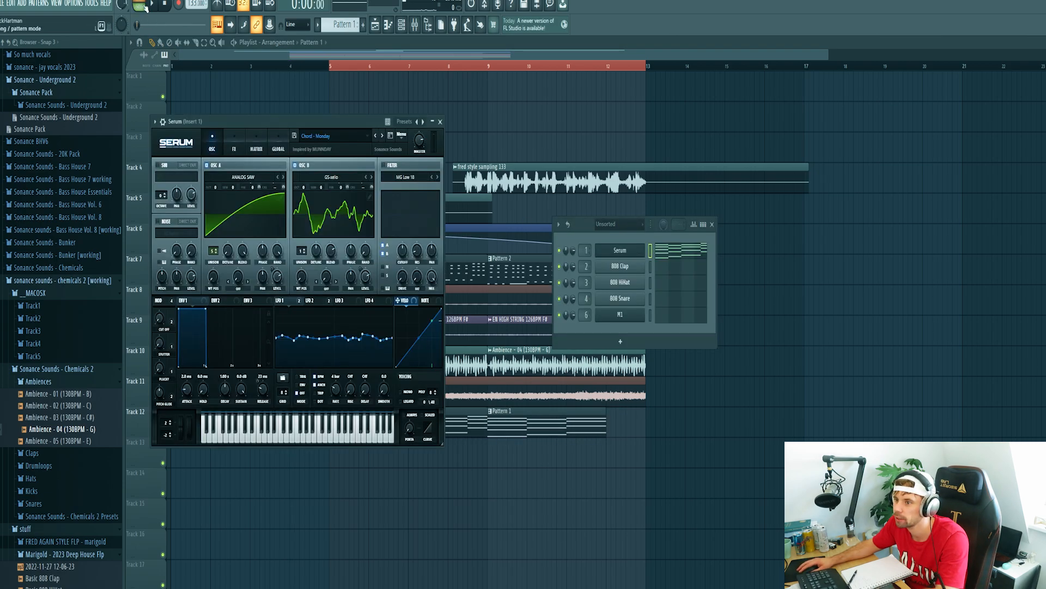
click(384, 138)
click(384, 138)
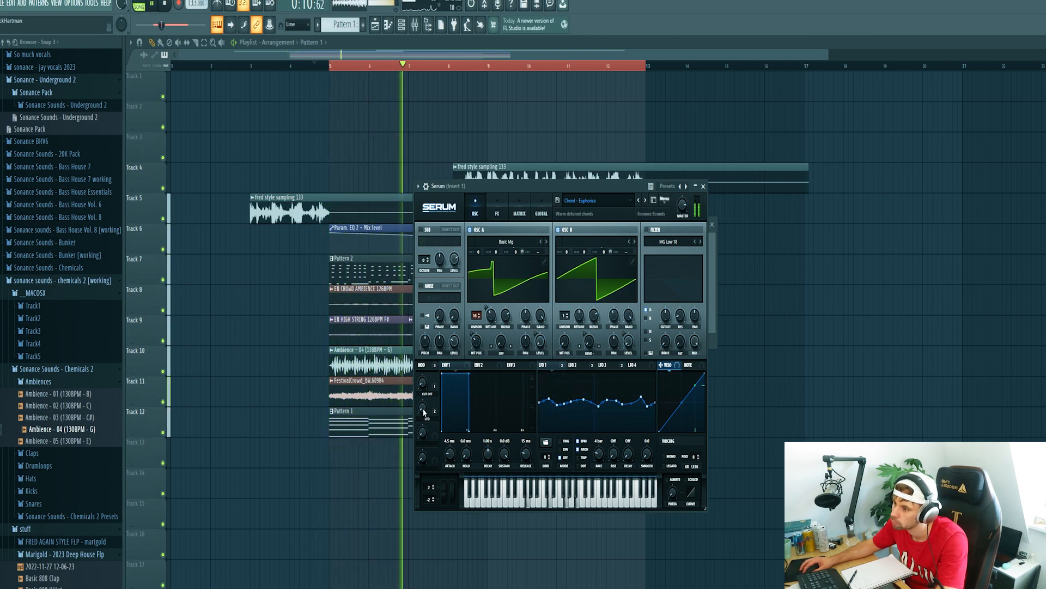
click(418, 186)
Lower the Serum mixer track's volume during playback and return to the playlist
key(F9)
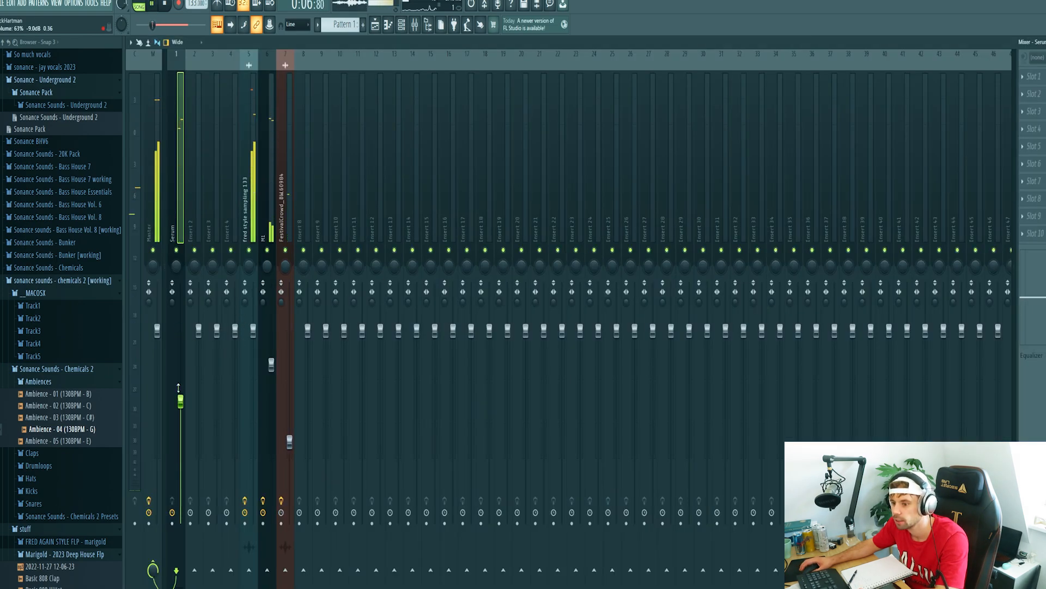
scroll(178, 388, down, 4)
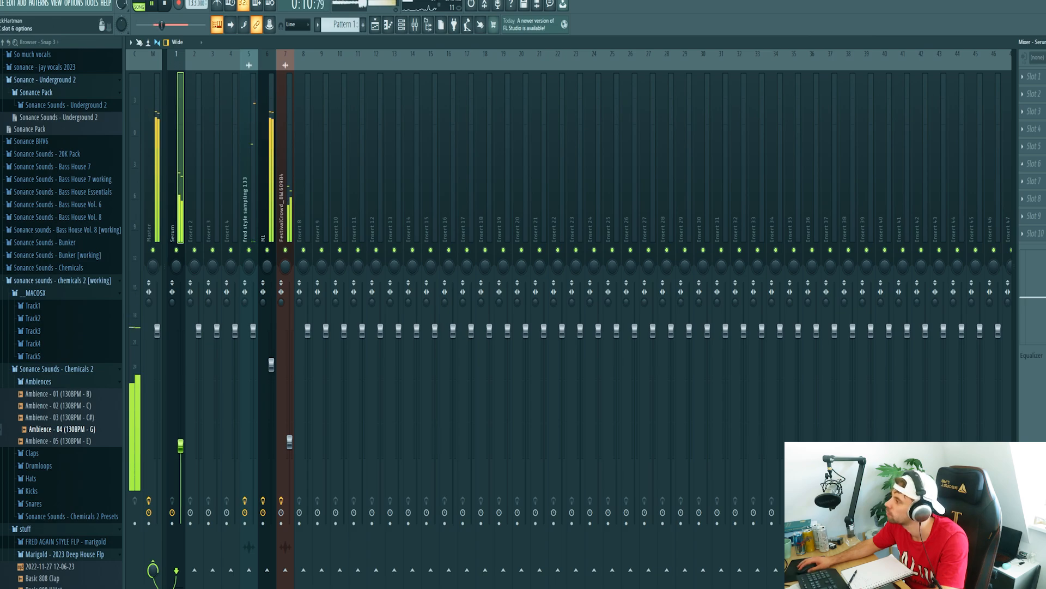
click(387, 29)
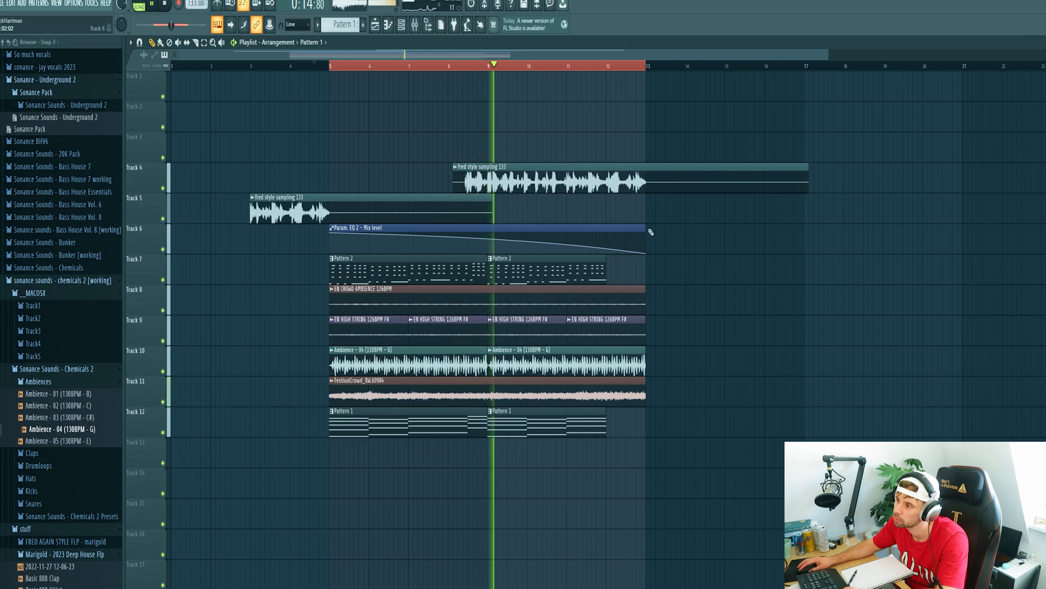
key(space)
Continue the arrangement at bars 13 to 21 with Pattern 2 on track 7 and Kick - 06 on the four beats of bar 13
key(ctrl+Right)
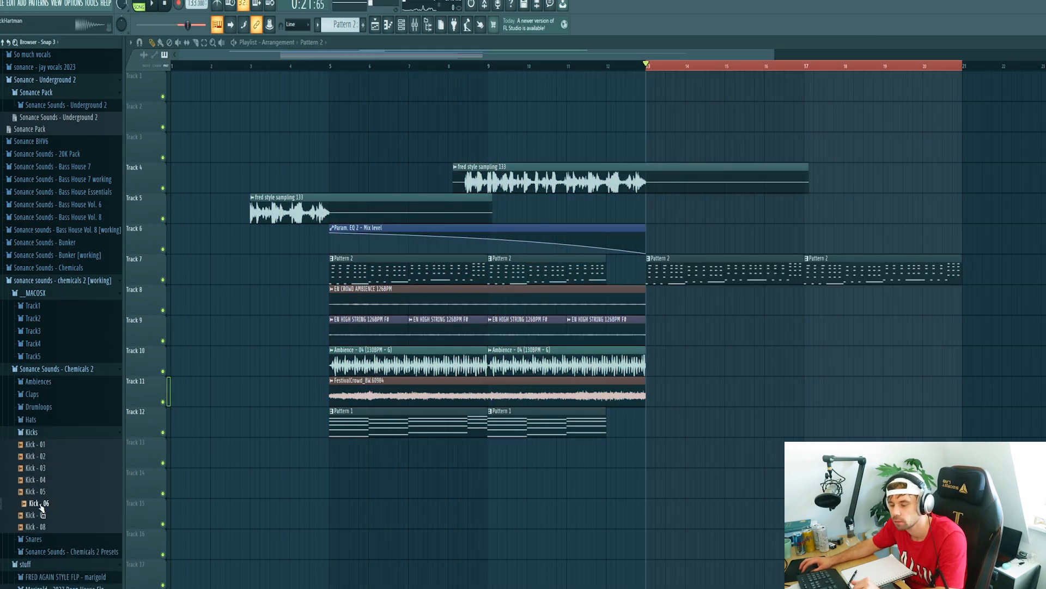
drag(40, 507, 591, 361)
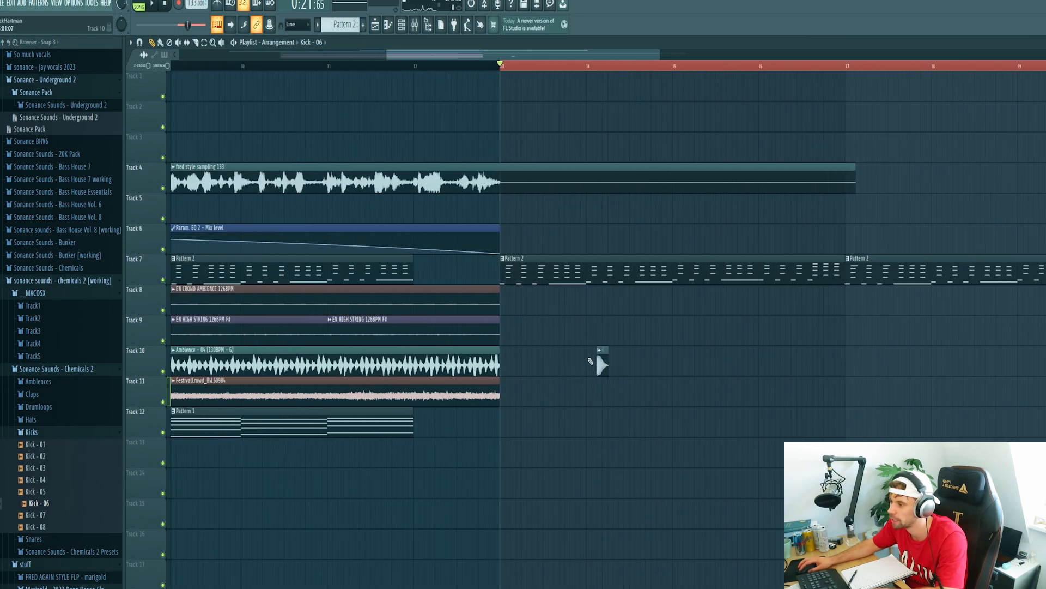
Place Hat - 06 on track 13 at each off-beat between the four kicks of bar 13
click(31, 419)
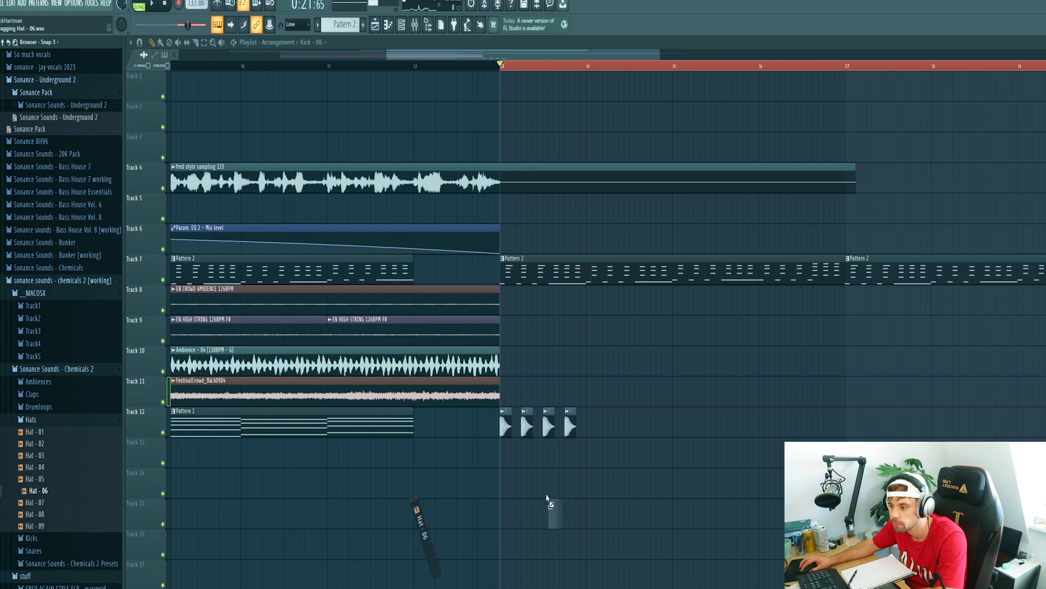
drag(547, 498, 503, 454)
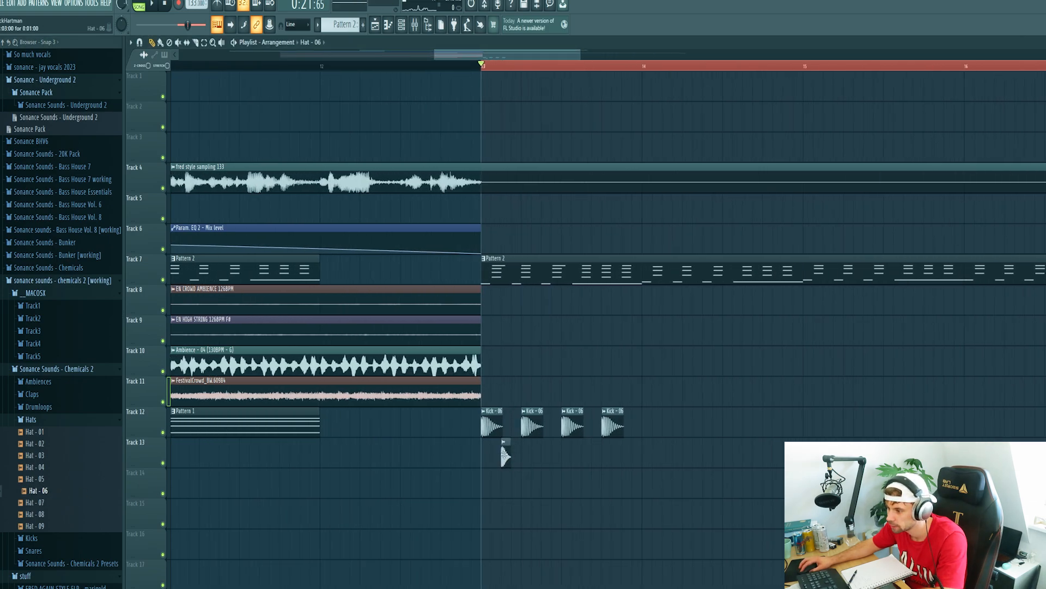
Place Snare - 08 on track 15 near the end of bar 13 and Hat - 07 on track 14 under the first off-beat hat
click(30, 549)
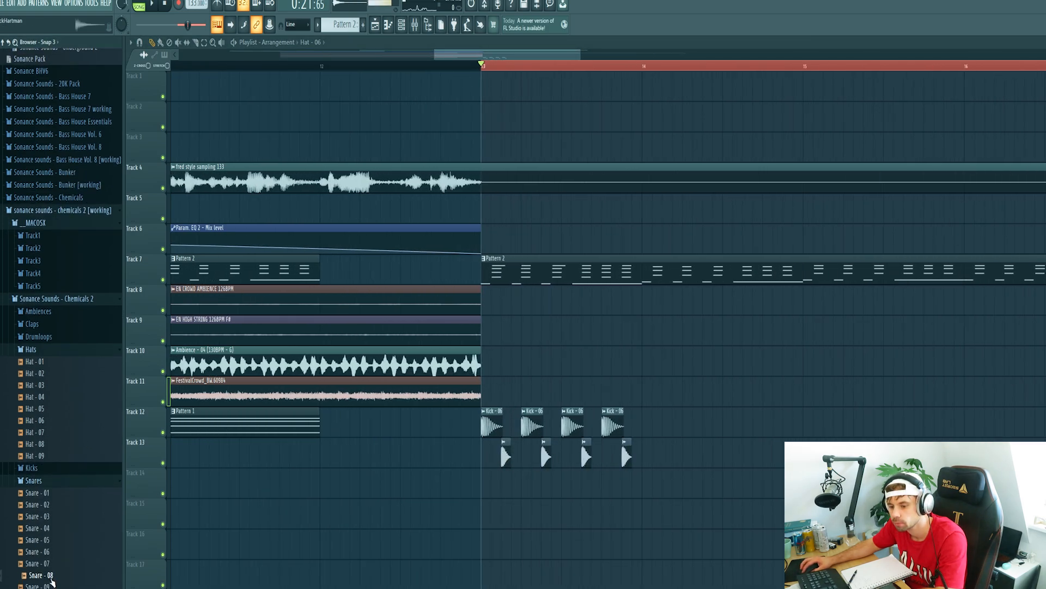
drag(50, 577, 634, 515)
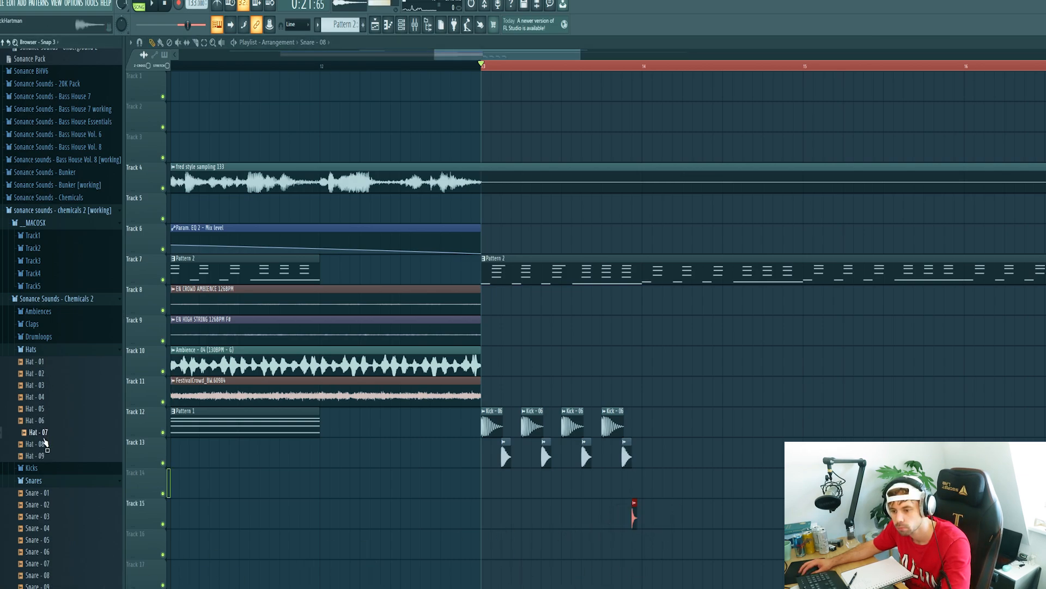
drag(45, 441, 493, 488)
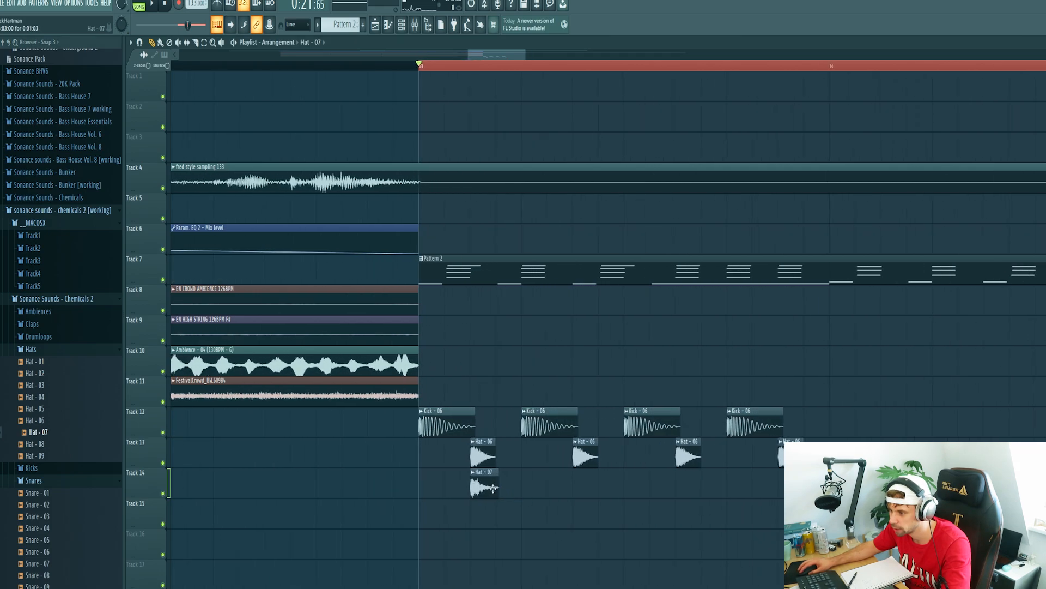
Shorten the Hat - 07 sample's decay in its channel settings and move its clip on track 14 one sixteenth earlier
double_click(493, 487)
drag(380, 314, 393, 253)
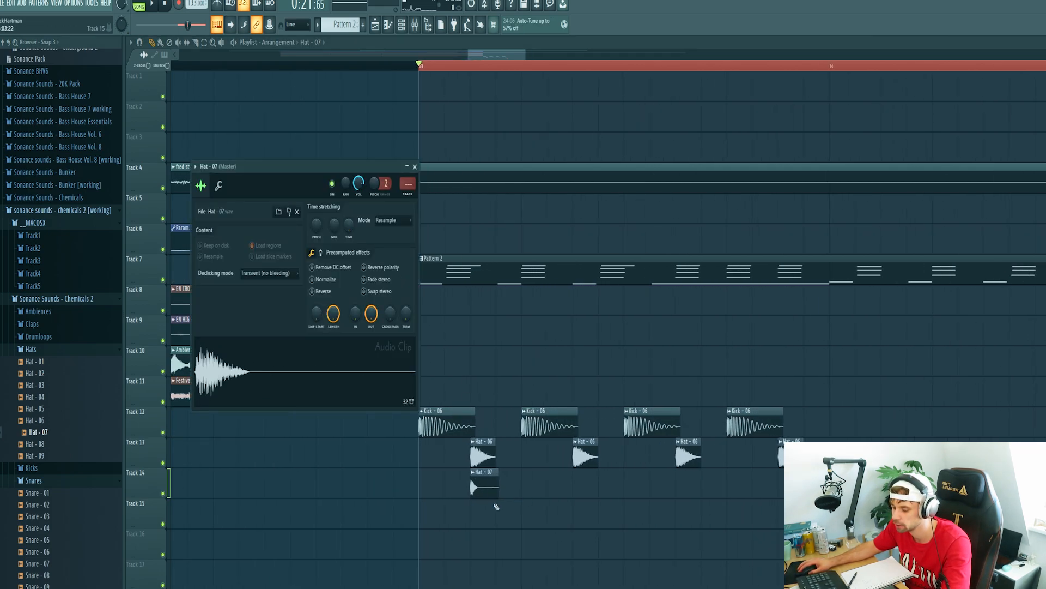
key(Escape)
drag(488, 485, 462, 486)
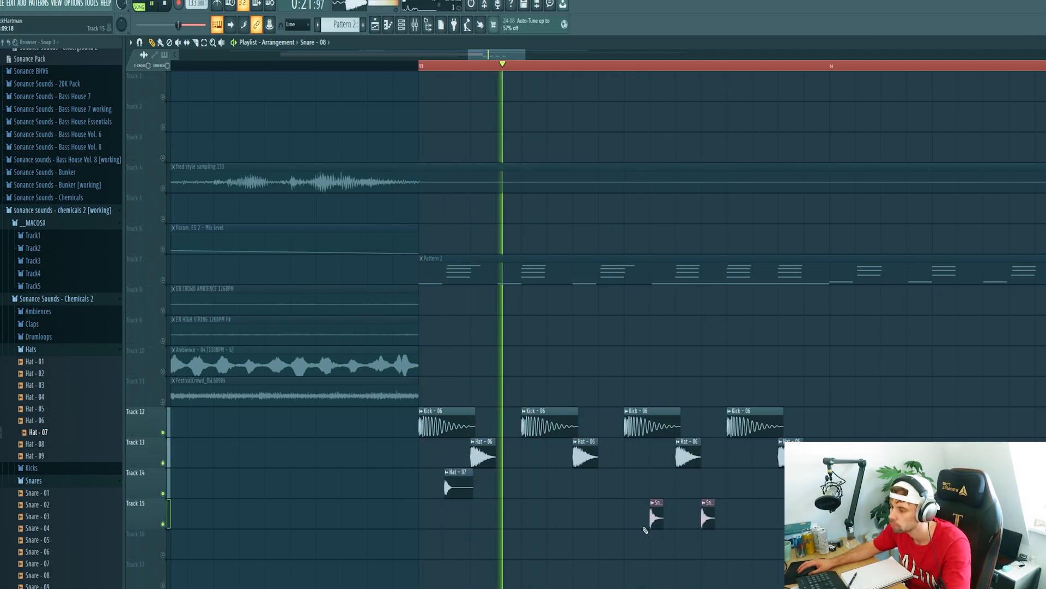
Move the two Snare - 08 hits on track 15 earlier, one sixteenth before and one sixteenth after bar 13's third kick
drag(659, 515, 556, 514)
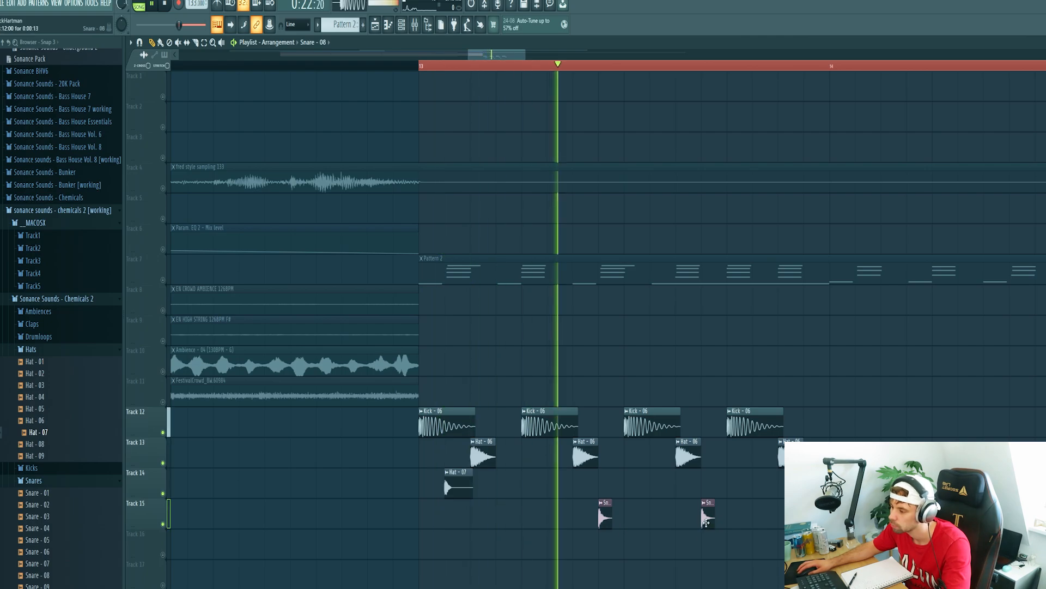
key(space)
key(space)
drag(708, 517, 656, 517)
Duplicate bar 13's kick, hat and snare clips across bars 14 to 16
scroll(548, 508, down, 3)
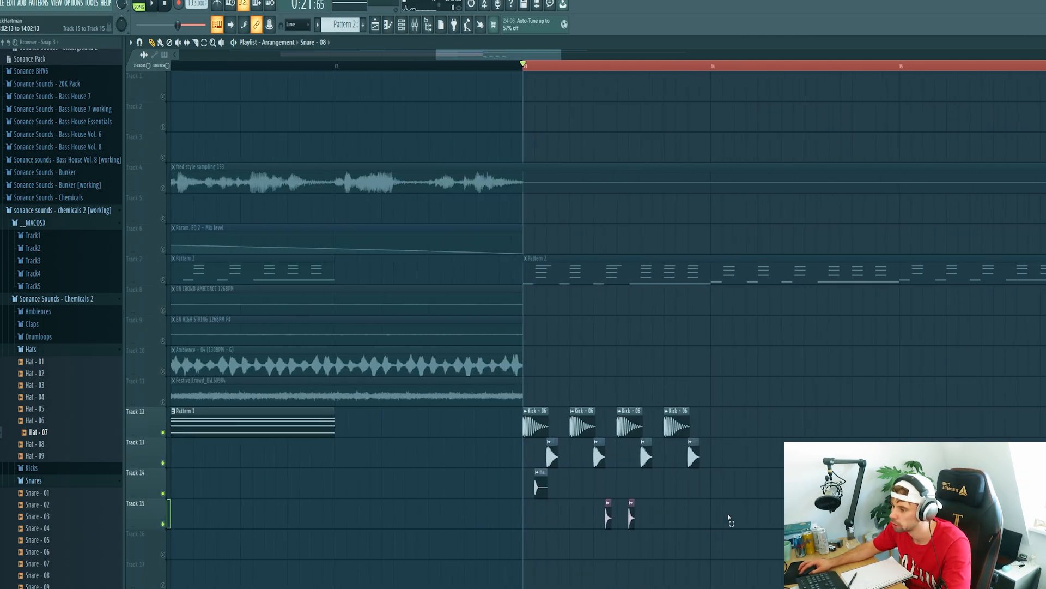
drag(729, 519, 523, 410)
key(ctrl+b)
ctrl+click(490, 512)
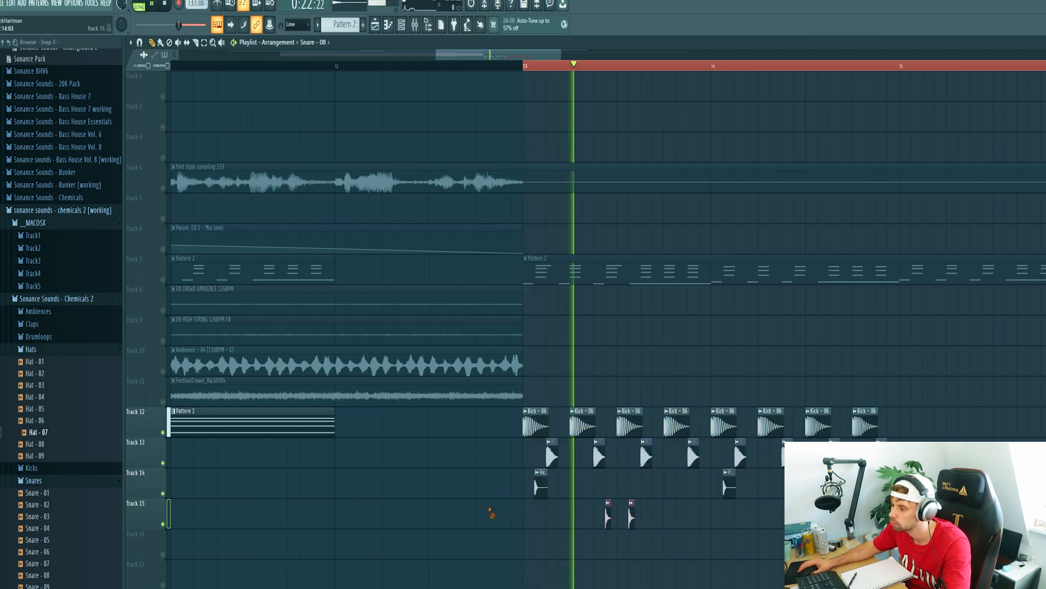
scroll(474, 498, down, 3)
scroll(479, 421, down, 4)
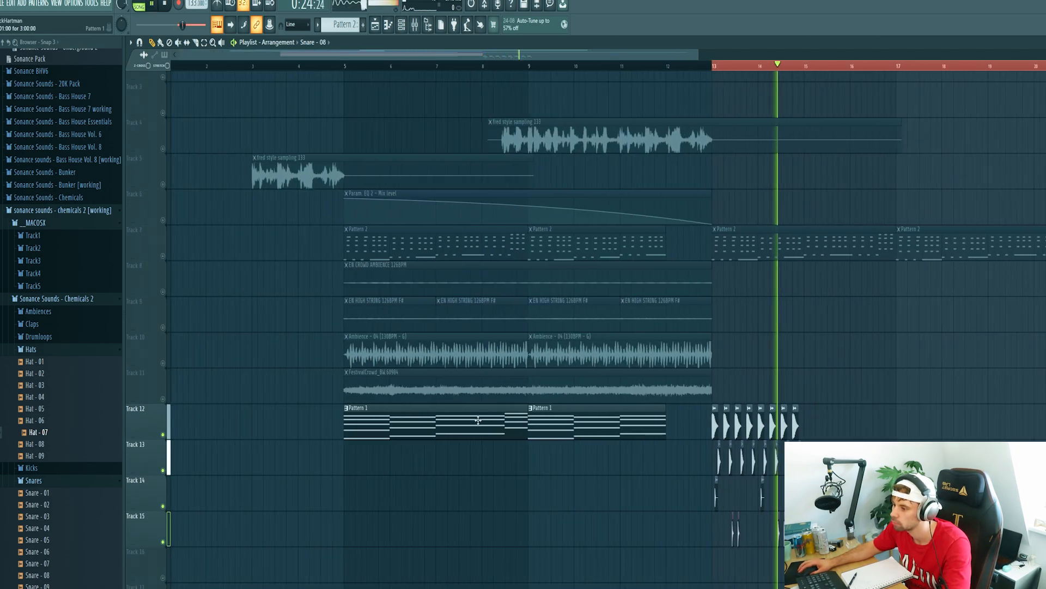
scroll(806, 430, up, 2)
key(space)
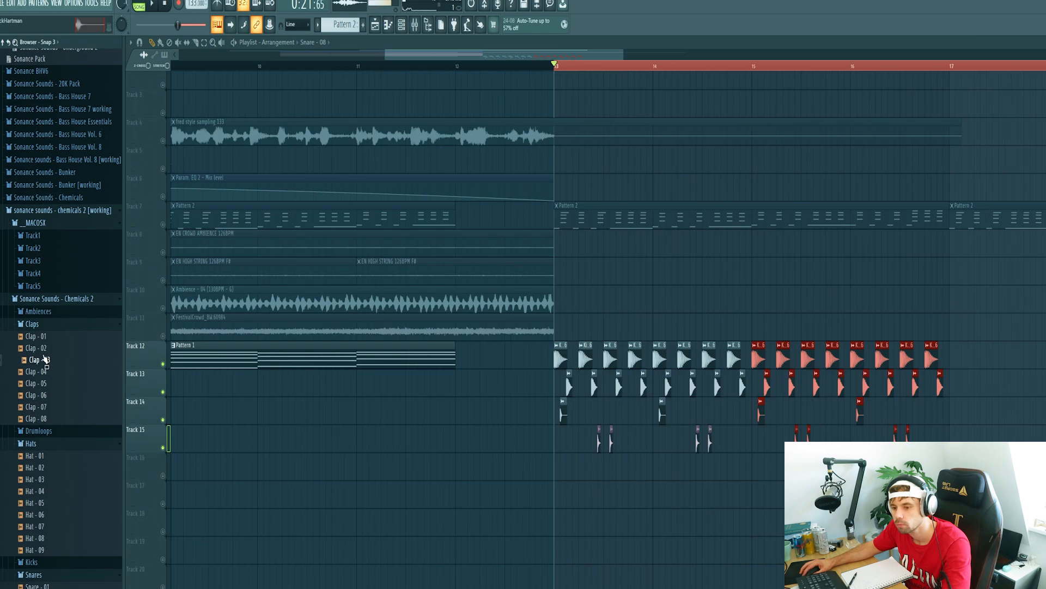
Place Clap - 06 on track 16 at the second and fourth beats of bar 13 and repeat it through bar 16
drag(38, 394, 576, 468)
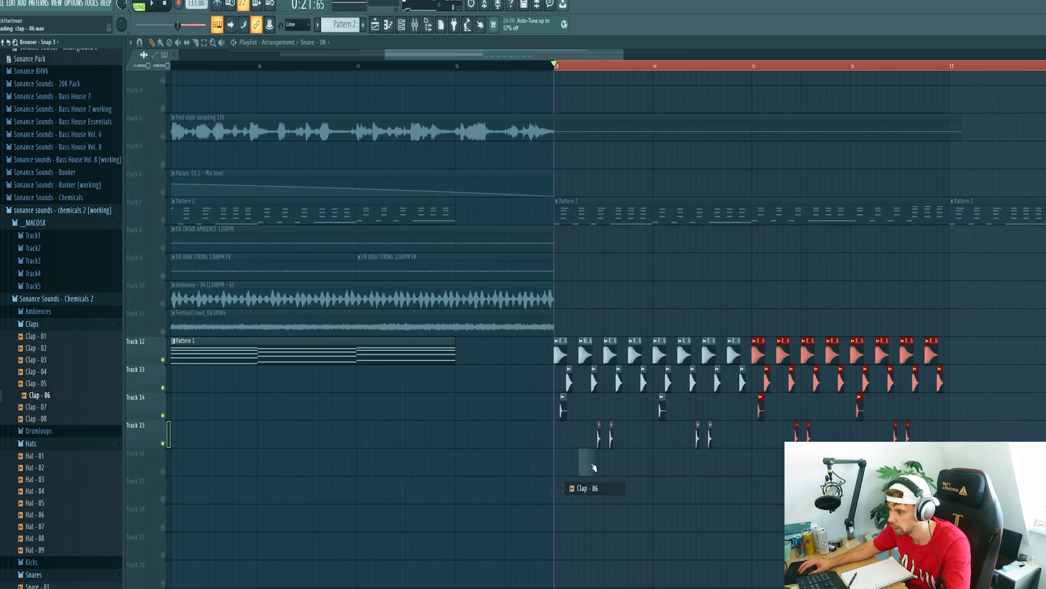
click(631, 464)
click(163, 471)
key(space)
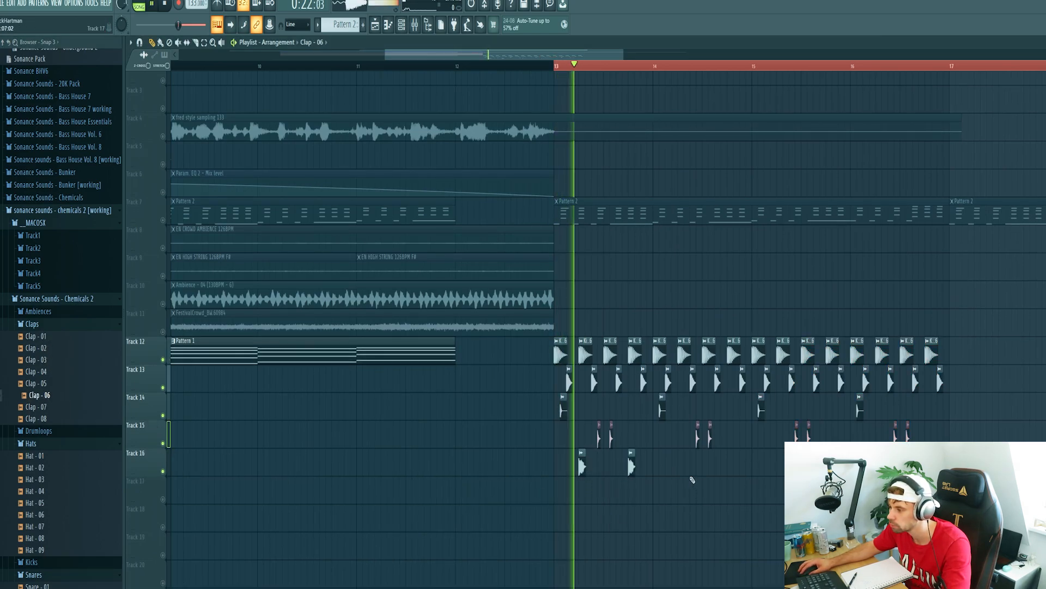
drag(688, 481, 506, 461)
drag(581, 468, 680, 468)
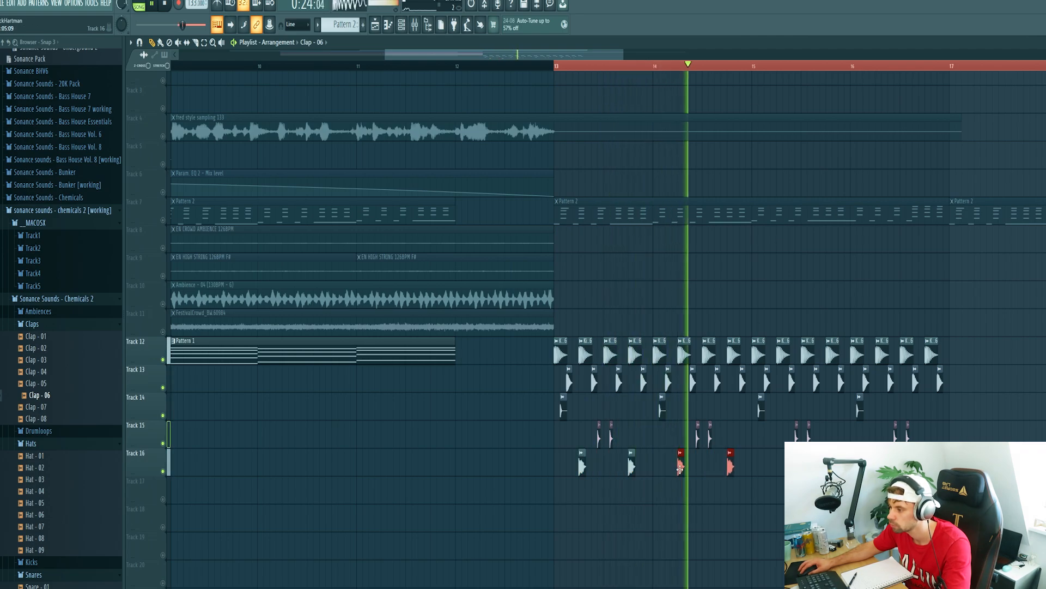
mouse_move(783, 495)
mouse_down()
mouse_move(782, 480)
mouse_move(536, 463)
mouse_move(782, 464)
mouse_up()
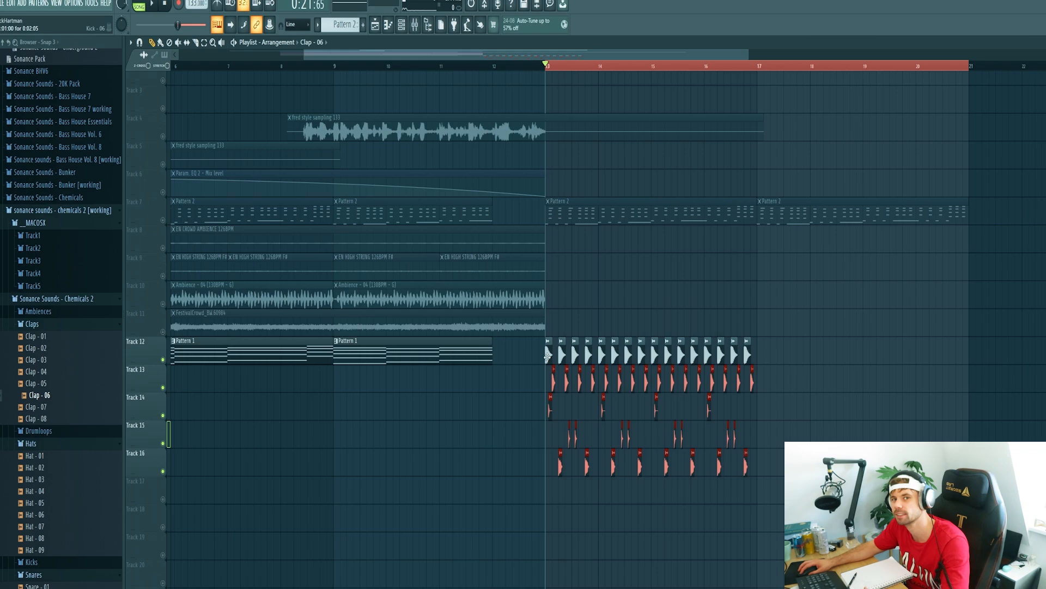
Name mixer insert 13 drumbuss and give it a blue colour
key(F9)
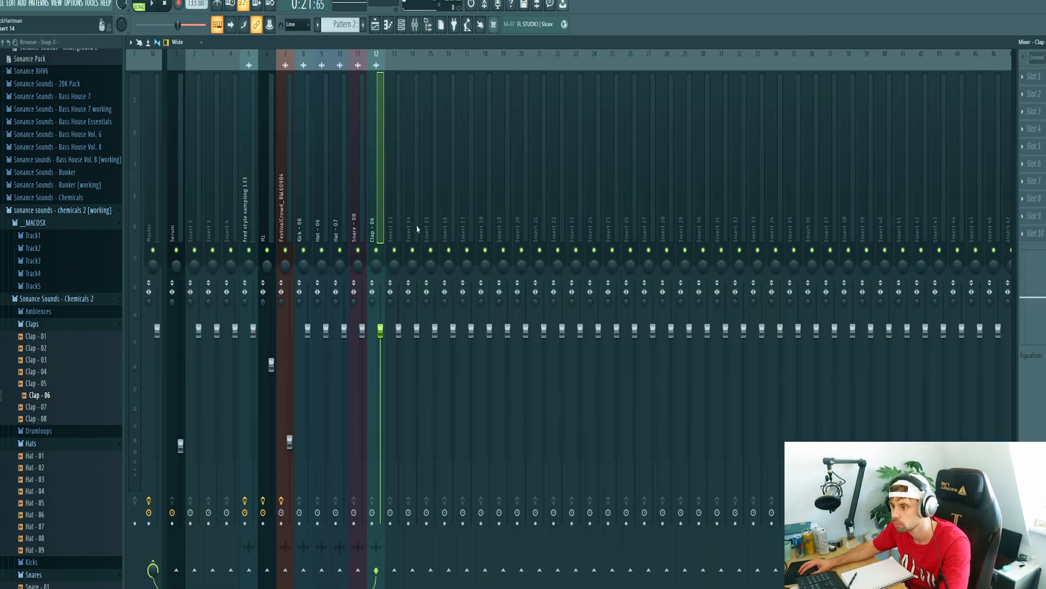
right_click(398, 55)
click(446, 67)
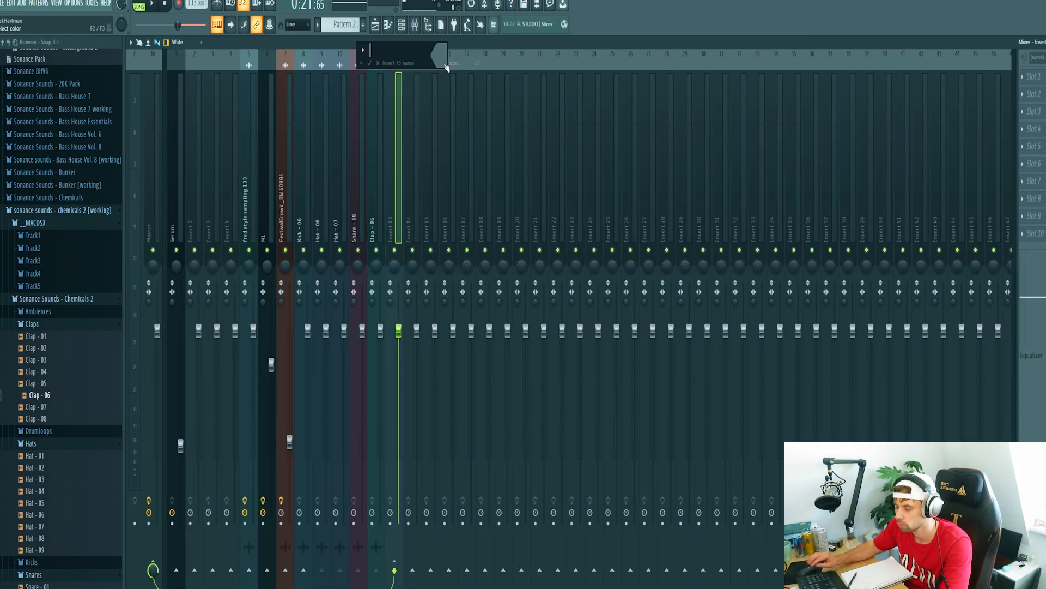
Load Fruity Parametric EQ 2 in the first effect slot of the drumbuss insert with the Radio preset
click(1032, 77)
mouse_move(1027, 90)
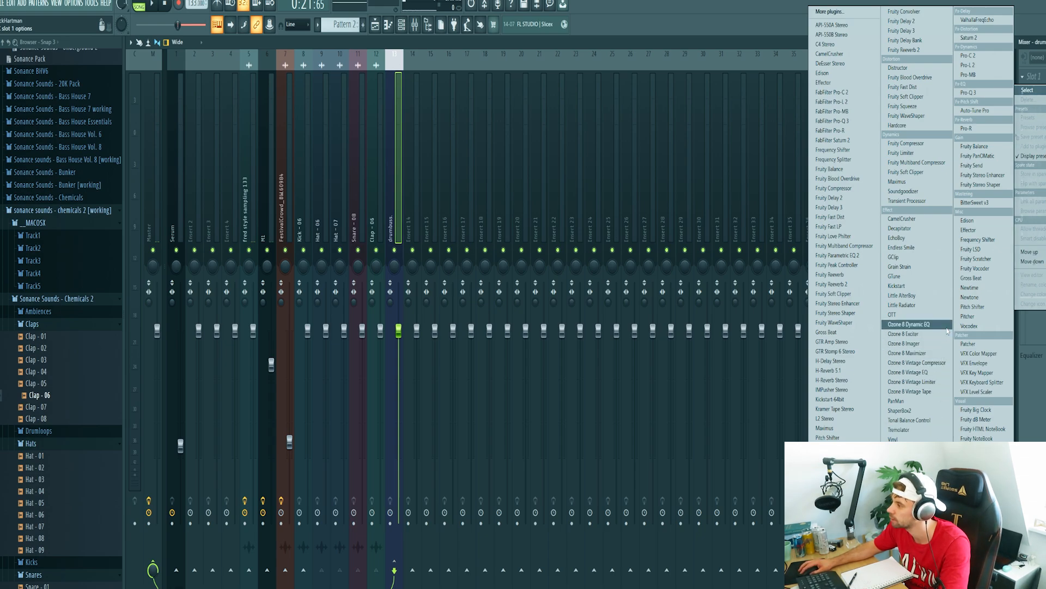
right_click(420, 125)
click(446, 239)
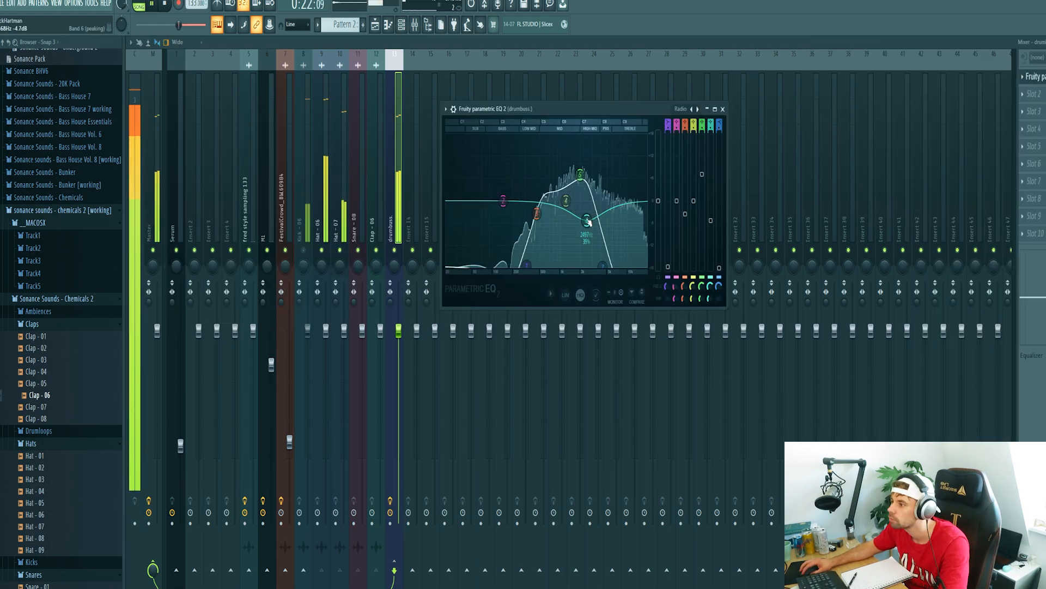
Shift the drumbuss EQ's low cut, high cut and two upper bands to higher frequencies while the drums play
drag(588, 224, 607, 220)
drag(606, 265, 635, 265)
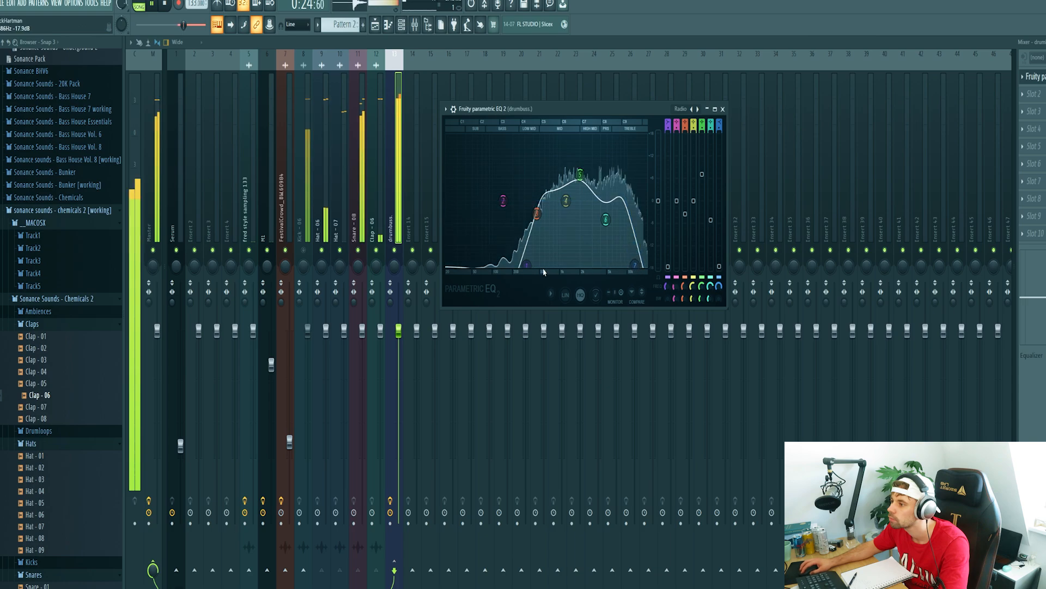
drag(527, 265, 582, 266)
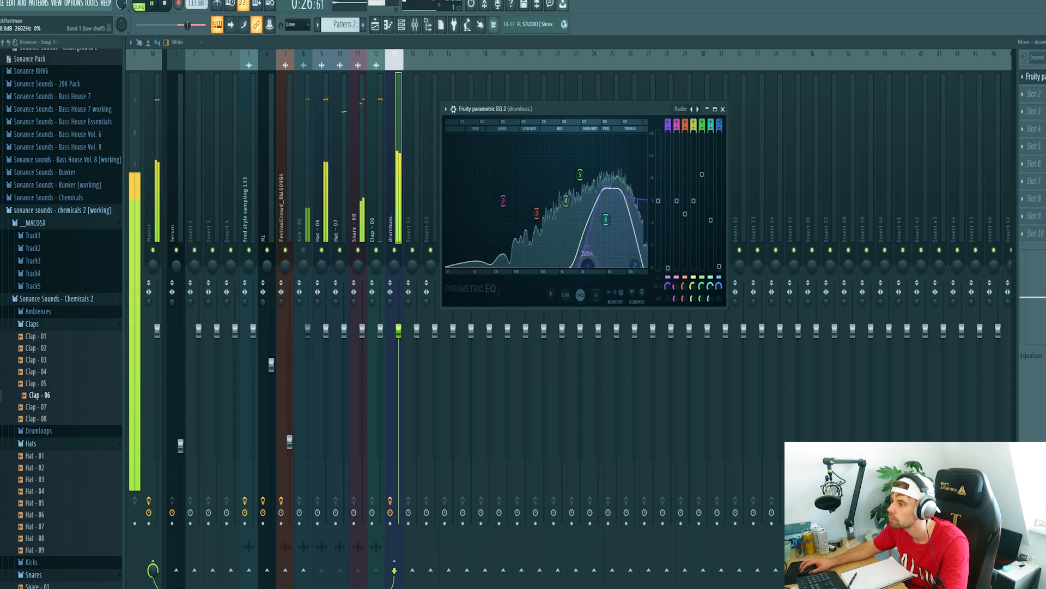
drag(580, 175, 594, 177)
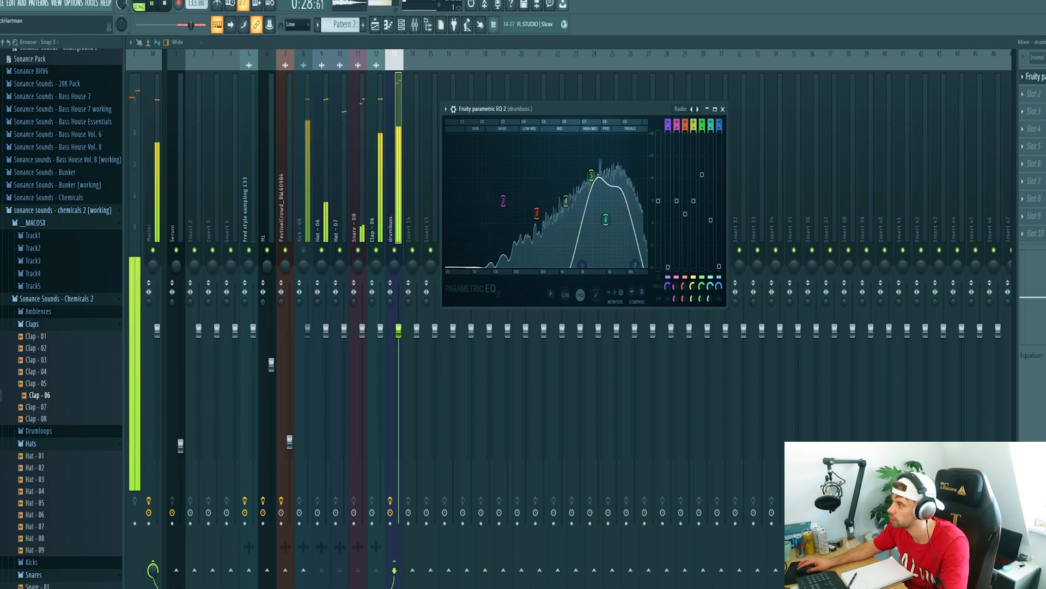
Automate the drumbuss EQ's mix level with a track 2 clip from bar 5 that falls to zero at bar 13 and extends to bar 21
right_click(1043, 79)
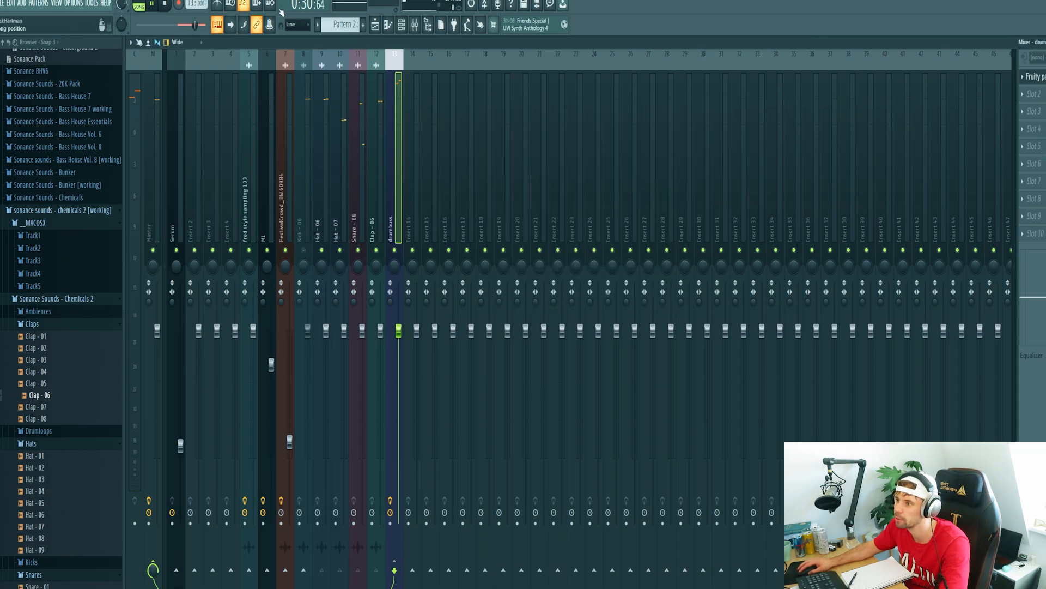
click(374, 25)
key(space)
drag(519, 118, 703, 130)
scroll(703, 130, down, 2)
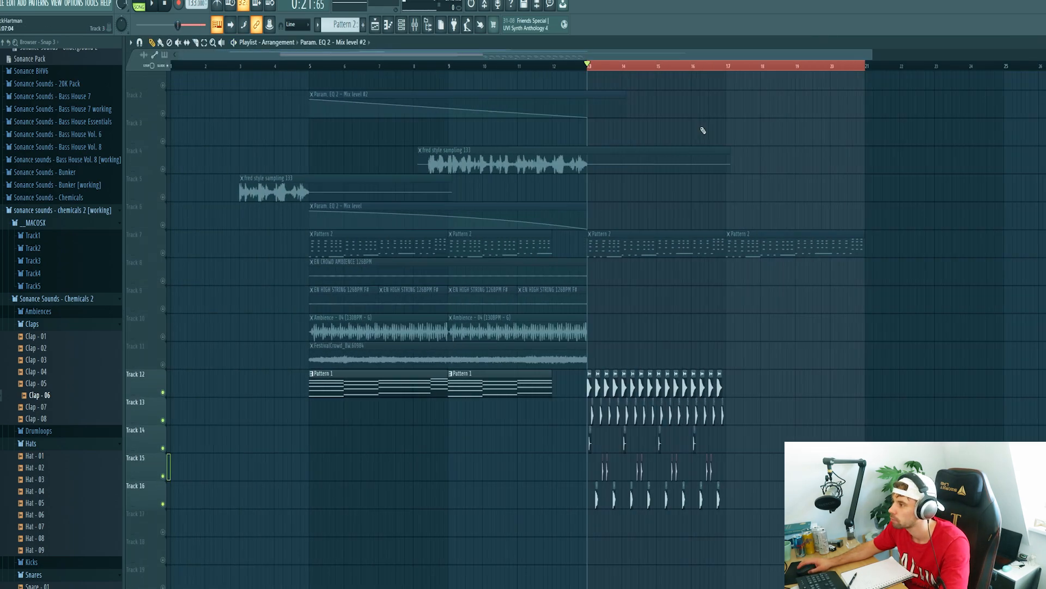
drag(616, 107, 848, 105)
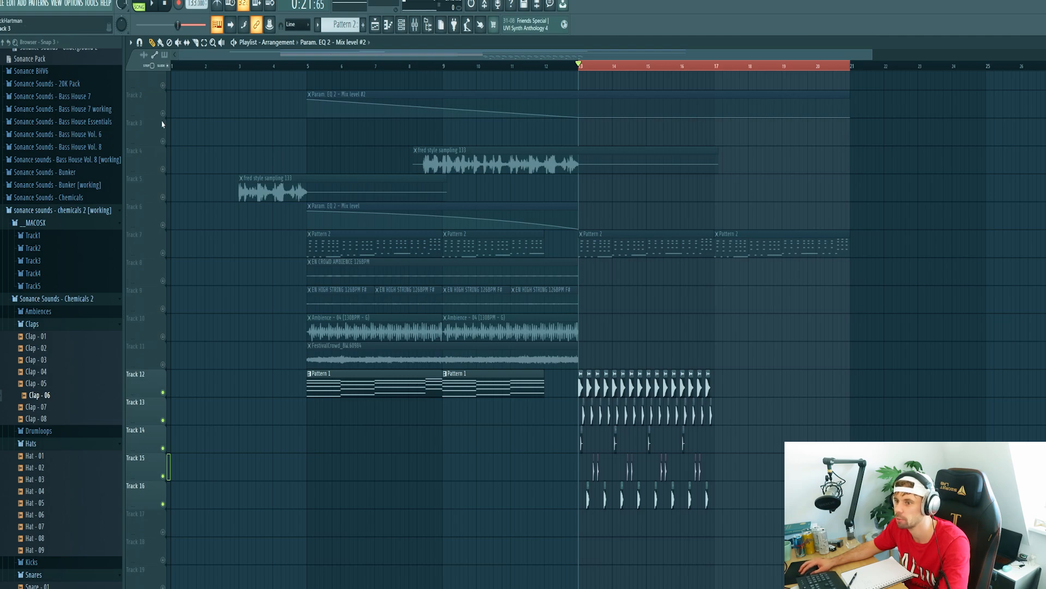
Copy the hat, snare and clap clips into the build-up from bar 5 on tracks 14 to 17, leaving bar 12 empty
mouse_move(777, 536)
mouse_down()
mouse_move(581, 385)
mouse_move(309, 388)
mouse_move(309, 419)
mouse_move(445, 422)
mouse_up()
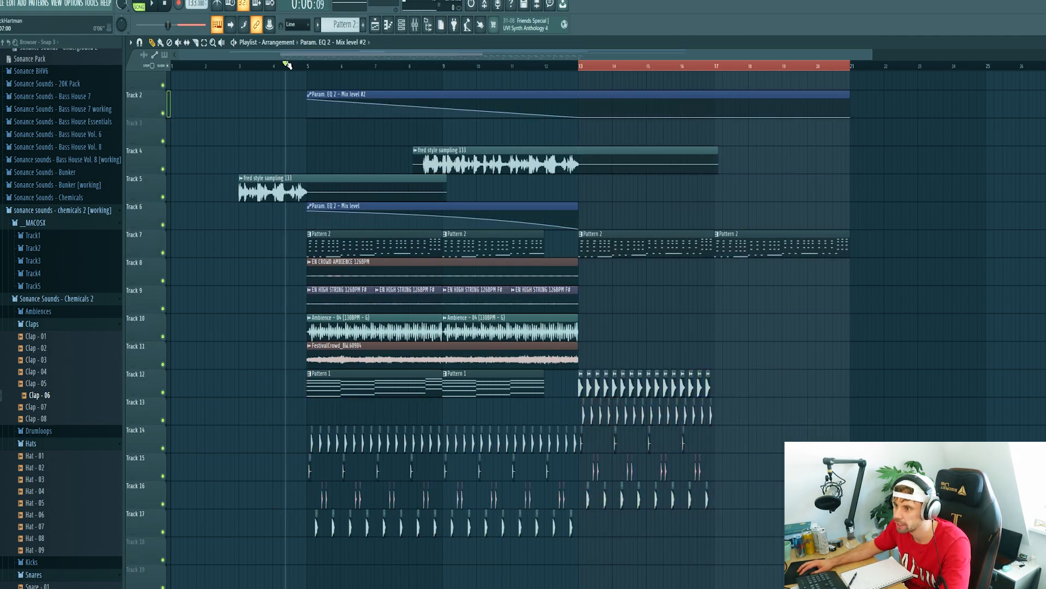
key(space)
scroll(598, 442, up, 3)
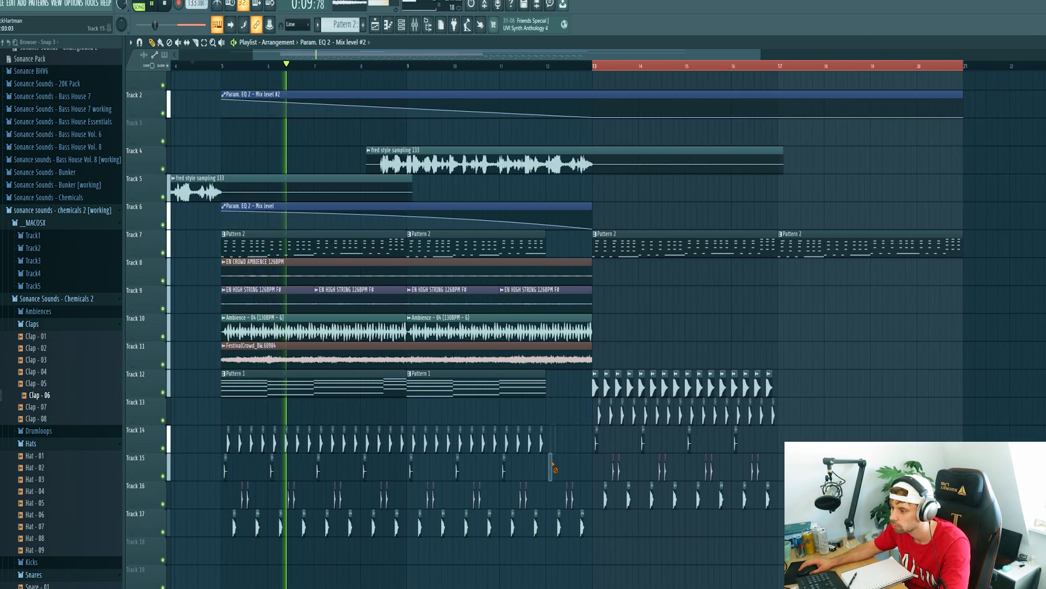
right_click(567, 495)
right_click(573, 495)
right_click(582, 523)
right_click(559, 525)
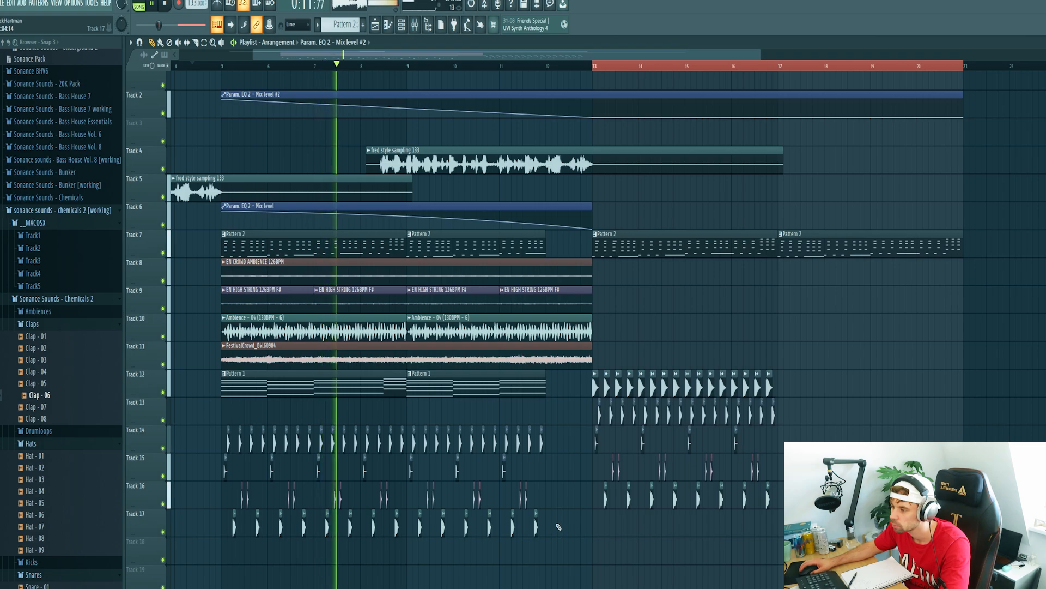
Duplicate the four-bar drop drums from bars 13 to 16 into bars 17 to 20 and play the arrangement
scroll(558, 526, down, 2)
drag(747, 496, 735, 385)
ctrl+click(696, 322)
scroll(594, 374, up, 1)
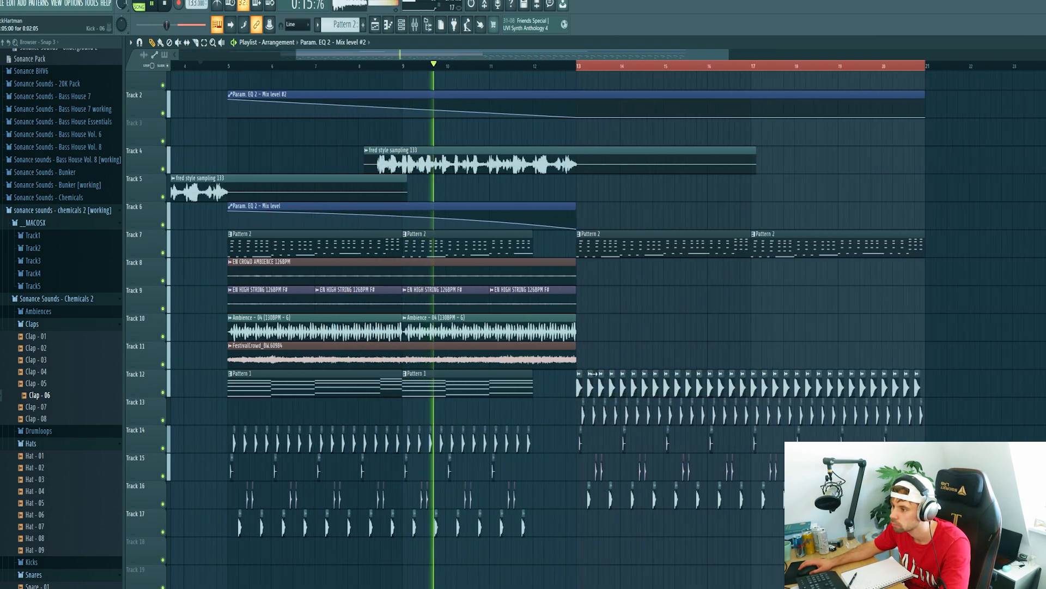
scroll(594, 374, up, 1)
scroll(540, 423, down, 2)
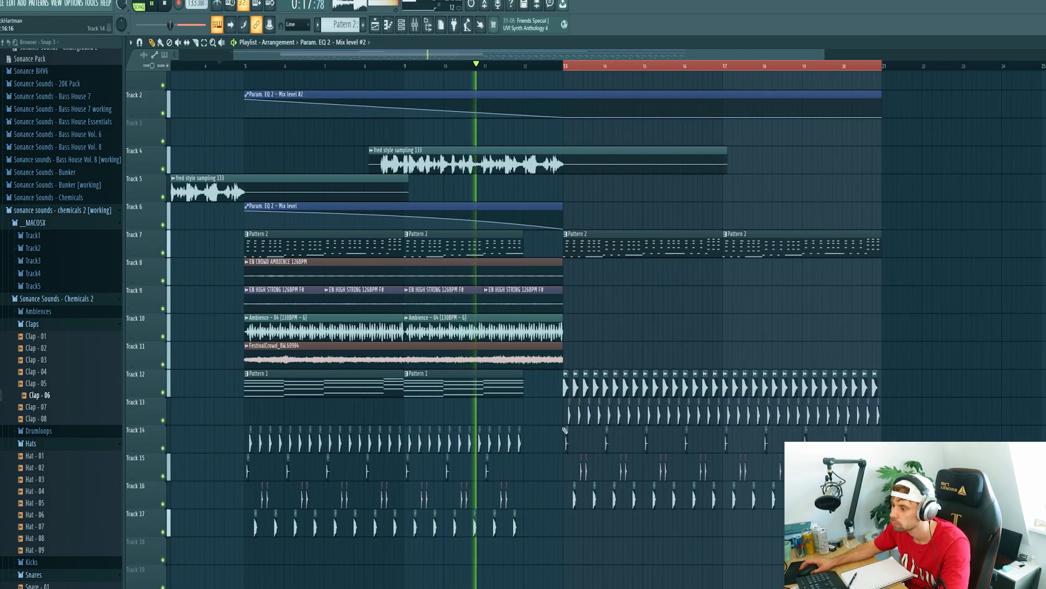
scroll(556, 439, up, 1)
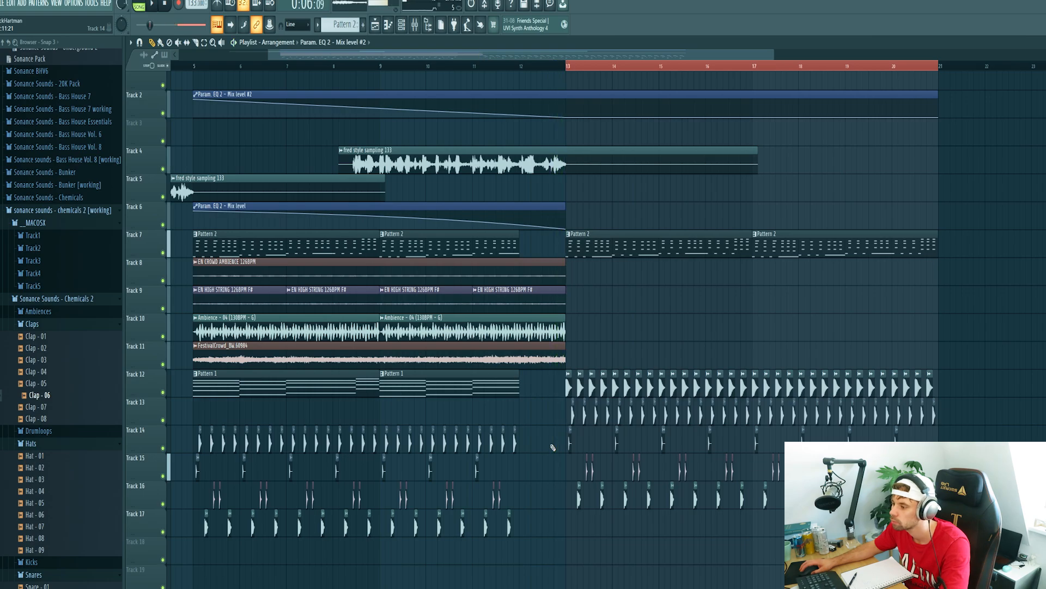
Add a second Serum channel to Pattern 2 and load the Bass - Hold Me preset from Sonance Sounds - Chemicals V2 Presets
double_click(611, 243)
click(307, 116)
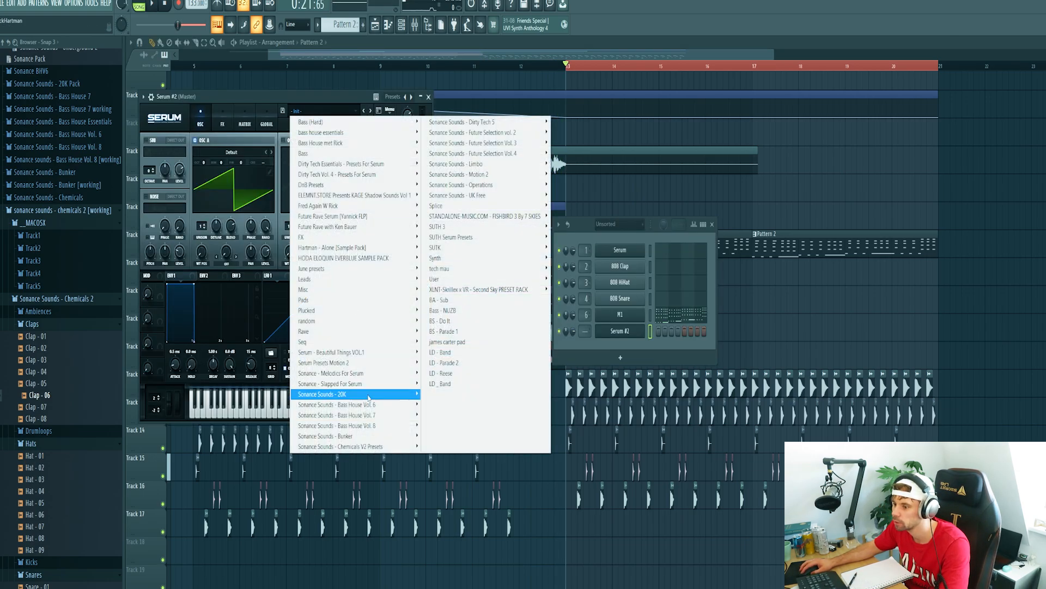
mouse_move(381, 446)
click(476, 189)
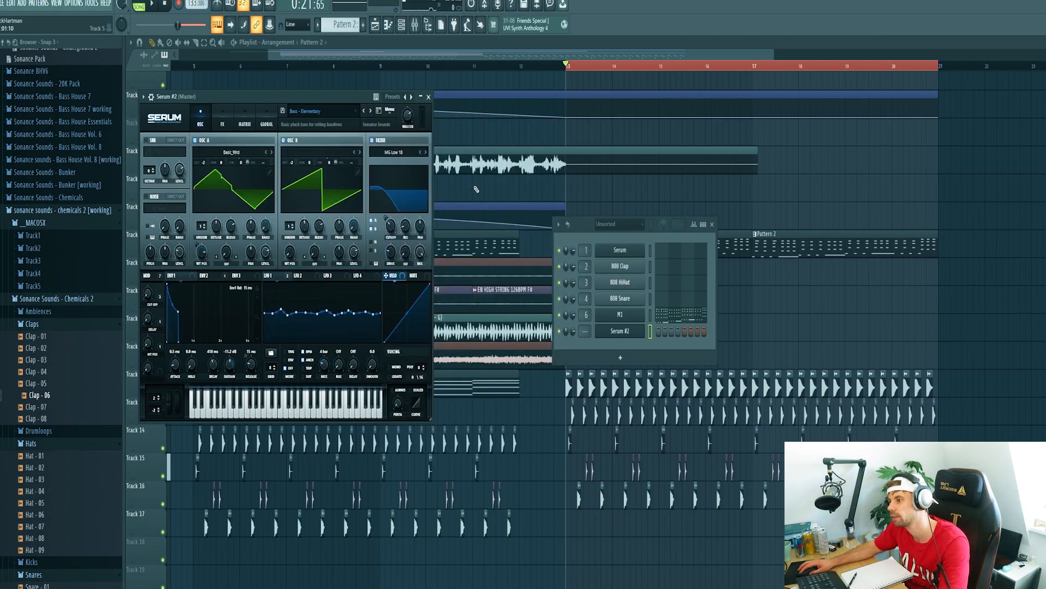
click(364, 111)
click(364, 112)
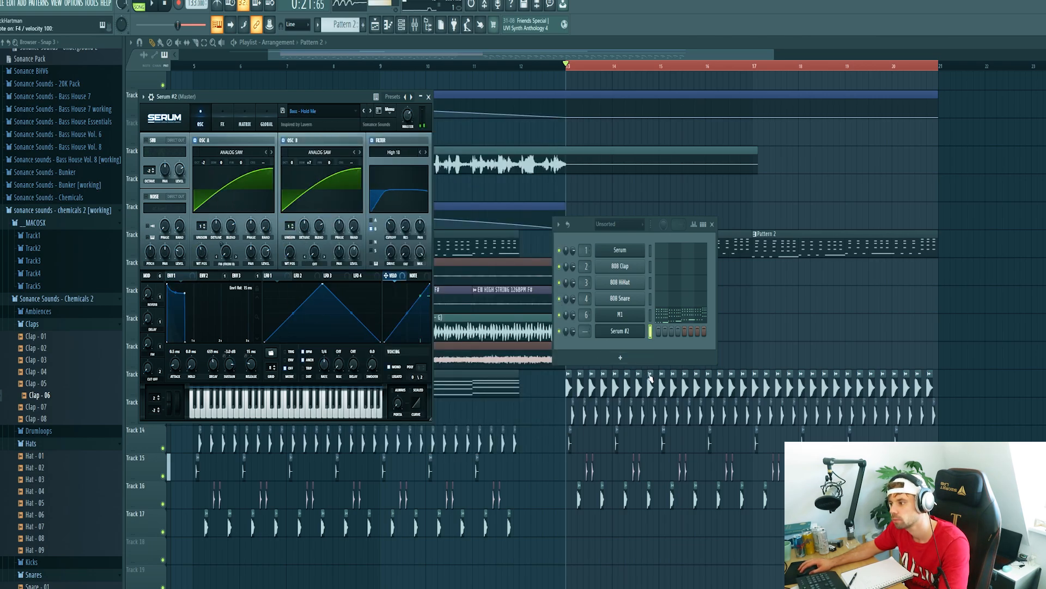
Draw six short F4 bass notes for Serum #2 across bar 1 of Pattern 2 in the piano roll
right_click(622, 333)
click(661, 330)
drag(190, 371, 190, 377)
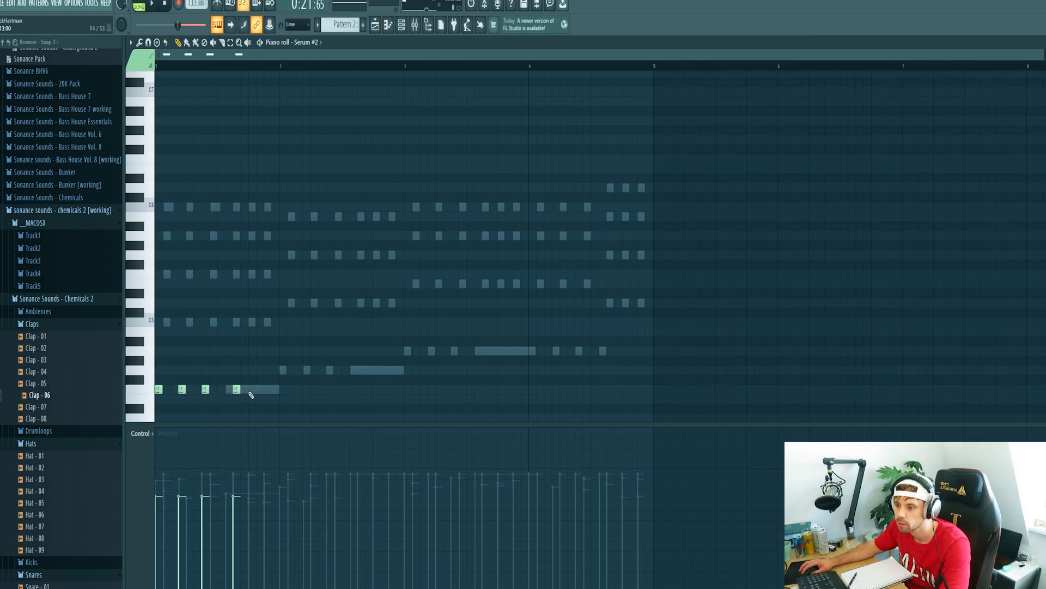
key(space)
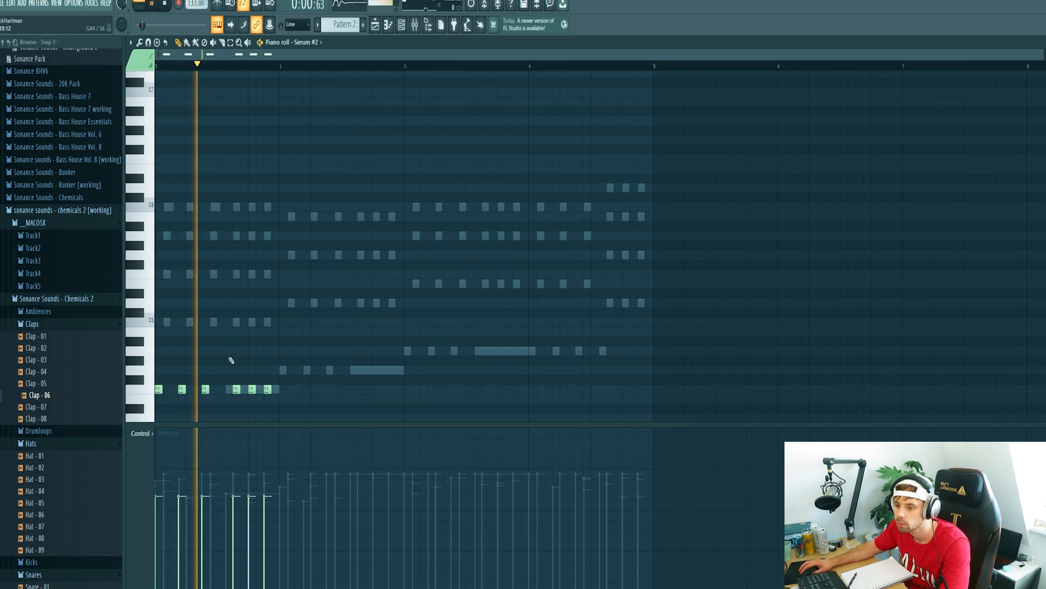
scroll(274, 406, up, 2)
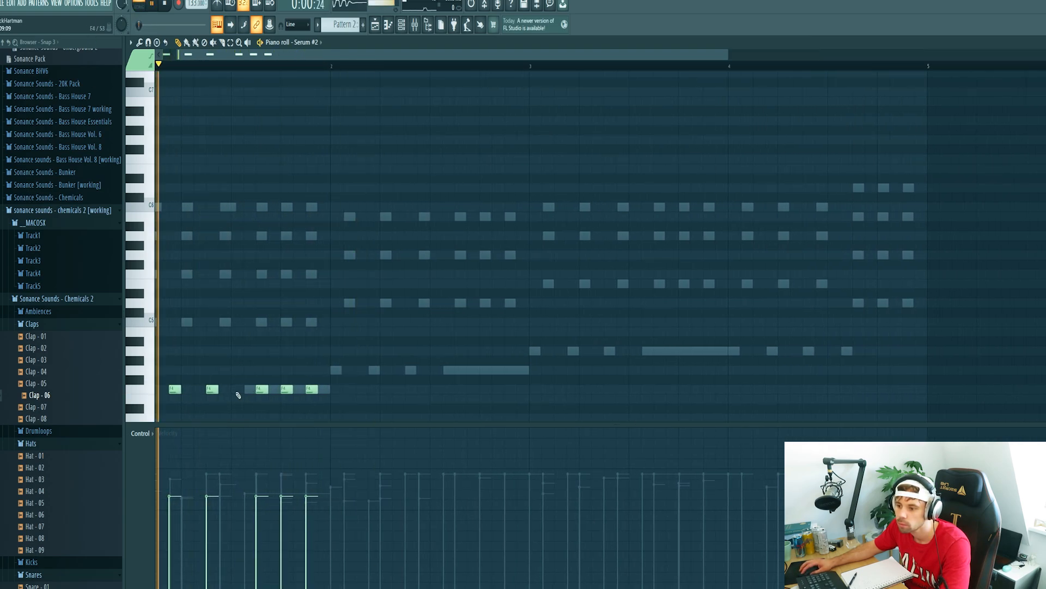
Start the fourth bass note in bar 1 earlier, lengthen it and add another F4 note right after it, checking the rhythm by playback
drag(260, 390, 236, 390)
key(space)
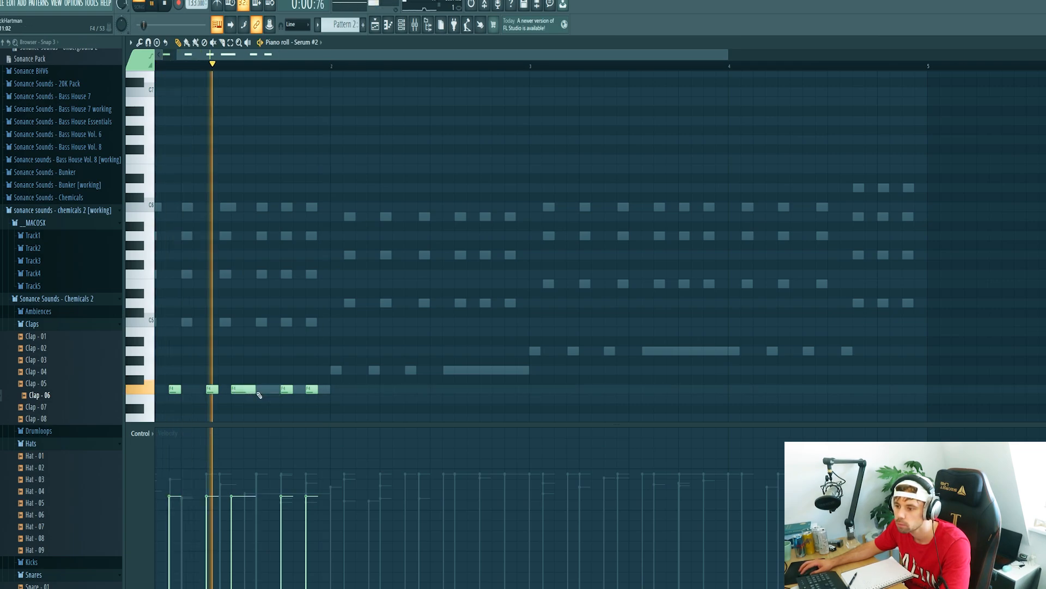
key(space)
click(260, 390)
key(space)
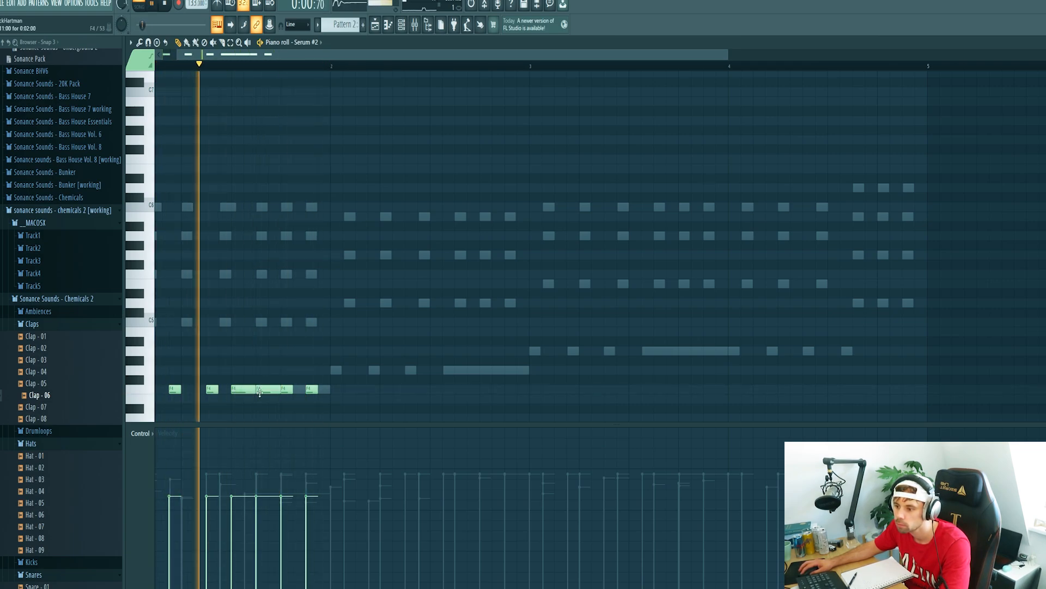
Lengthen the F4 bass notes in bar 1 of the Serum #2 pattern up to the bar's end, checking the rhythm by playback
key(space)
key(space)
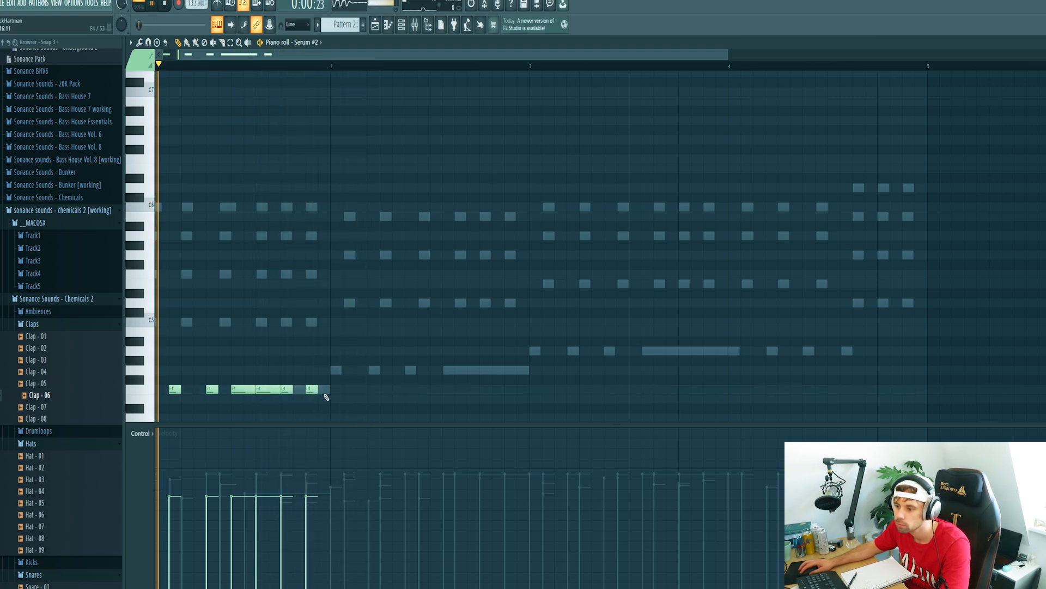
drag(292, 389, 320, 391)
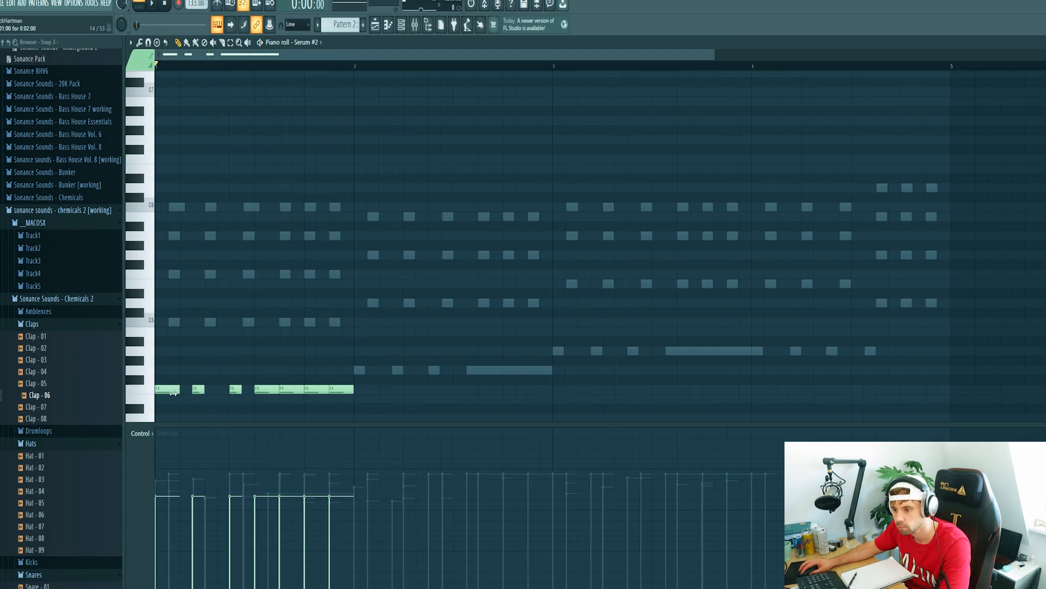
key(space)
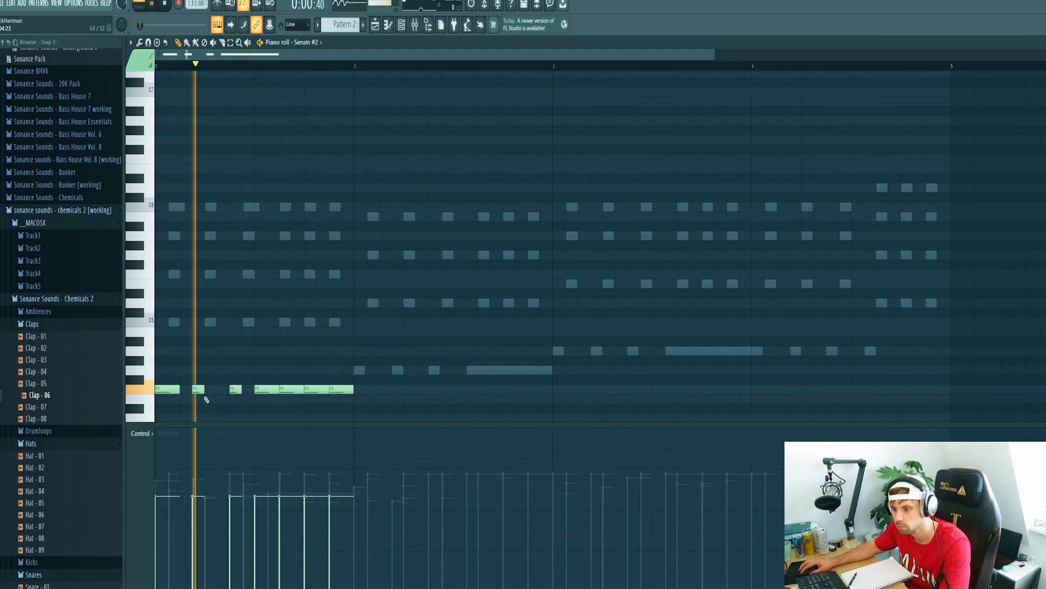
key(space)
key(space)
drag(203, 392, 254, 390)
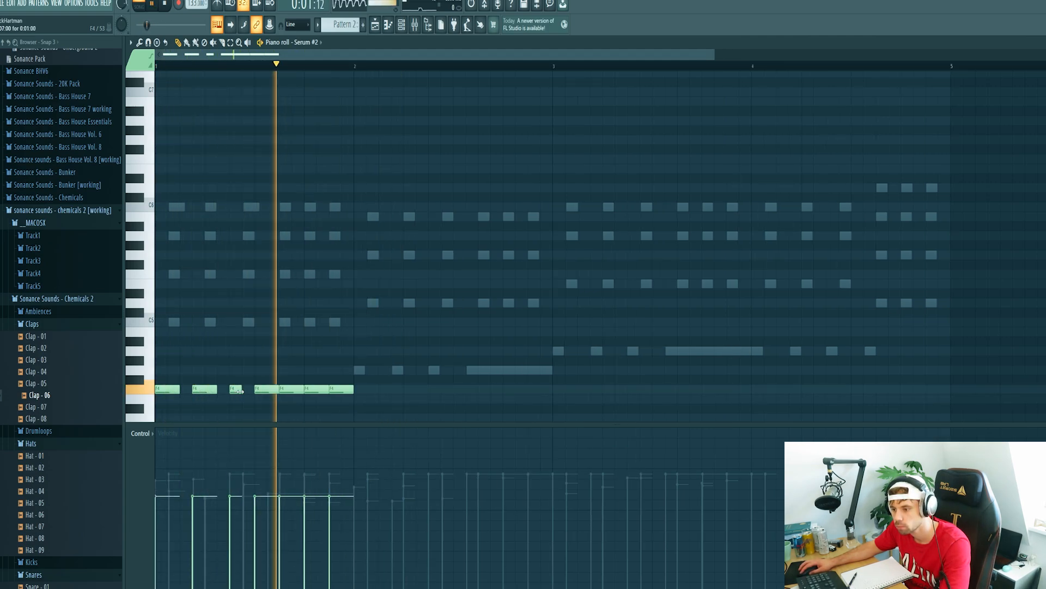
key(space)
key(space)
Duplicate the bar 1 bass notes into bar 2 and transpose the copy up to G4
key(ctrl+a)
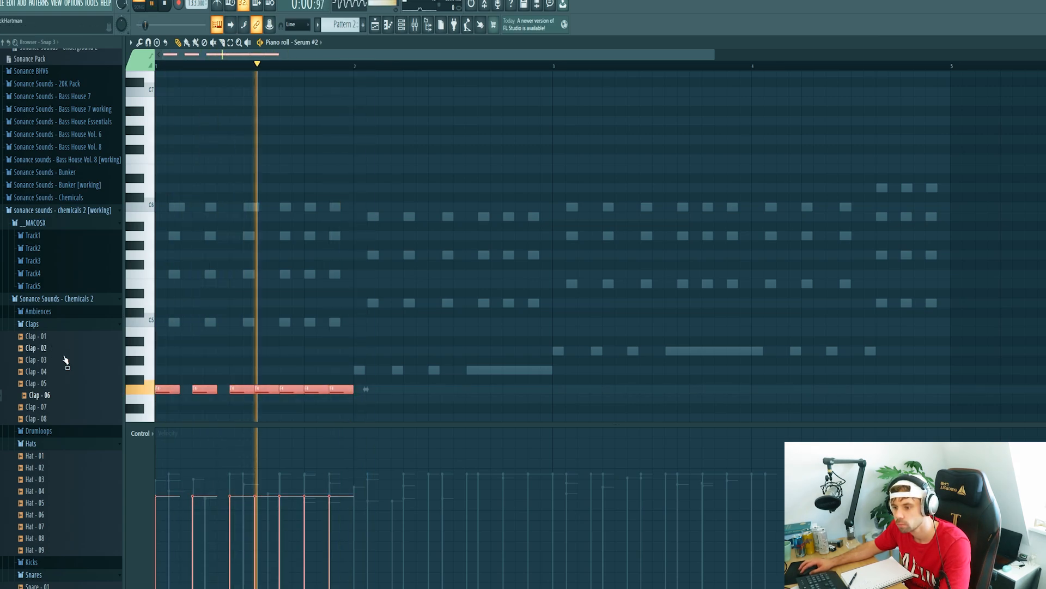
key(ctrl+b)
key(shift+Up)
key(shift+Up)
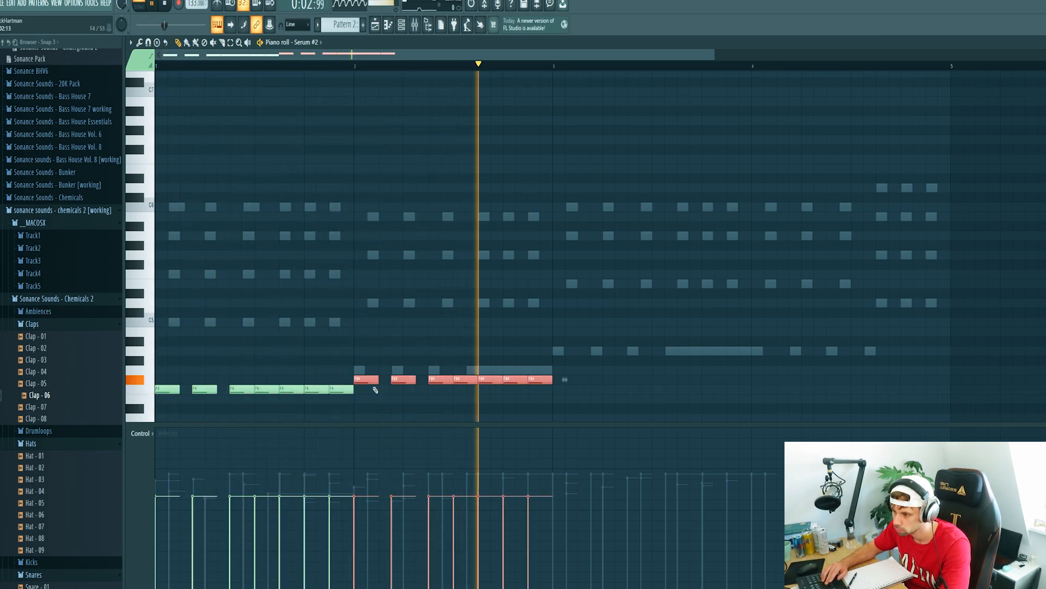
key(space)
Continue the bassline through bars 3 and 4 on A4 with three closing D5 notes, and raise a single accent note in each earlier bar
drag(559, 402, 357, 329)
mouse_move(362, 371)
mouse_down()
mouse_move(561, 362)
mouse_move(561, 353)
mouse_up()
mouse_move(562, 351)
mouse_down()
mouse_move(811, 325)
mouse_move(761, 332)
mouse_up()
drag(943, 374, 897, 315)
key(shift+Up)
key(shift+Up)
key(shift+Up)
key(shift+Up)
key(shift+Up)
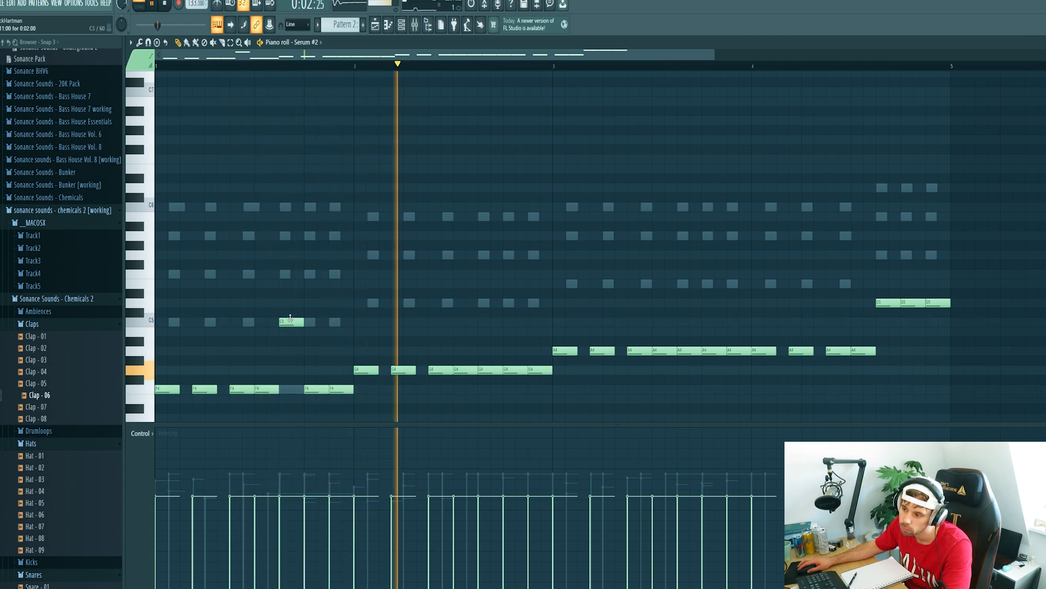
key(space)
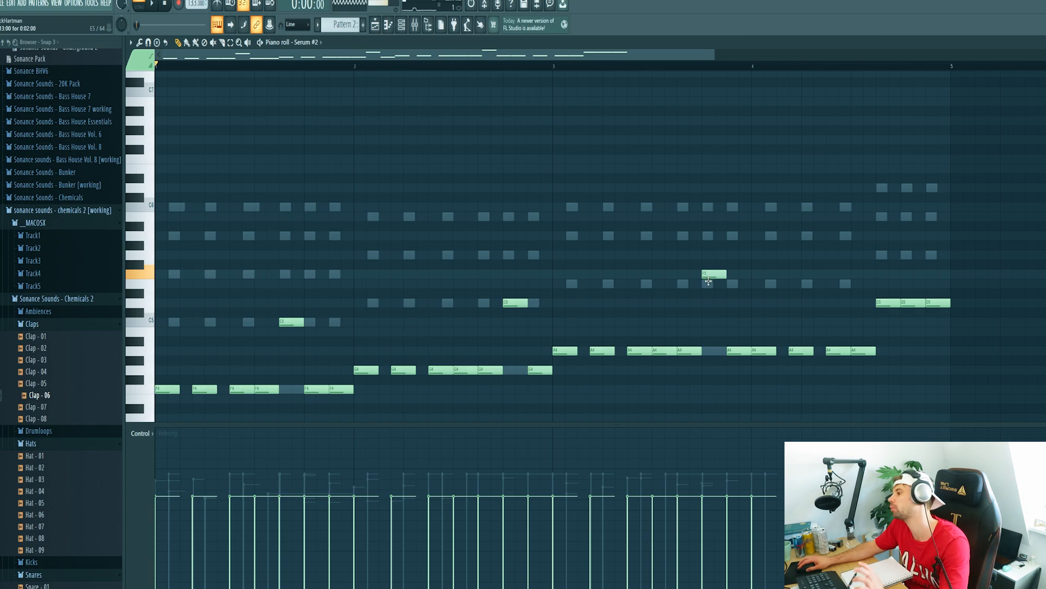
Add CamelCrusher with its next patch to slot 1 of the Serum #2 mixer track and Kickstart-64bit to slot 10
key(F9)
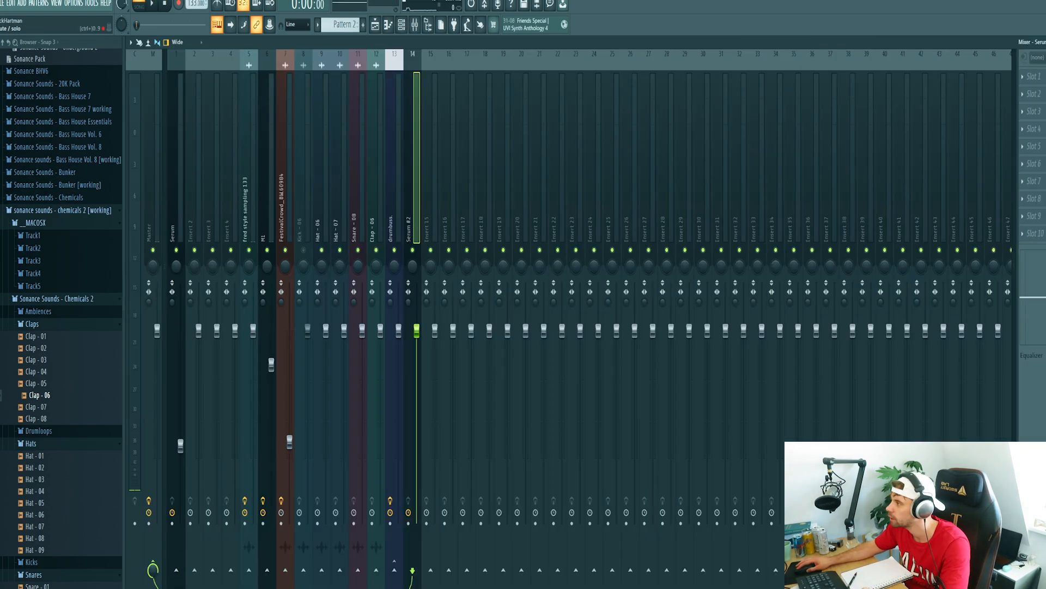
click(1040, 82)
click(917, 231)
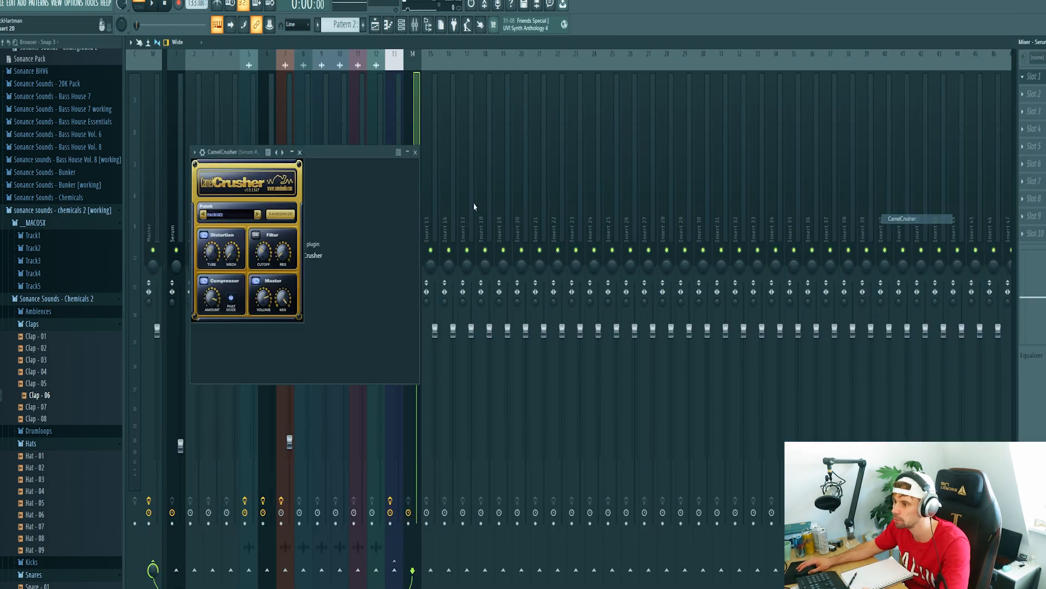
click(258, 214)
key(space)
click(1032, 233)
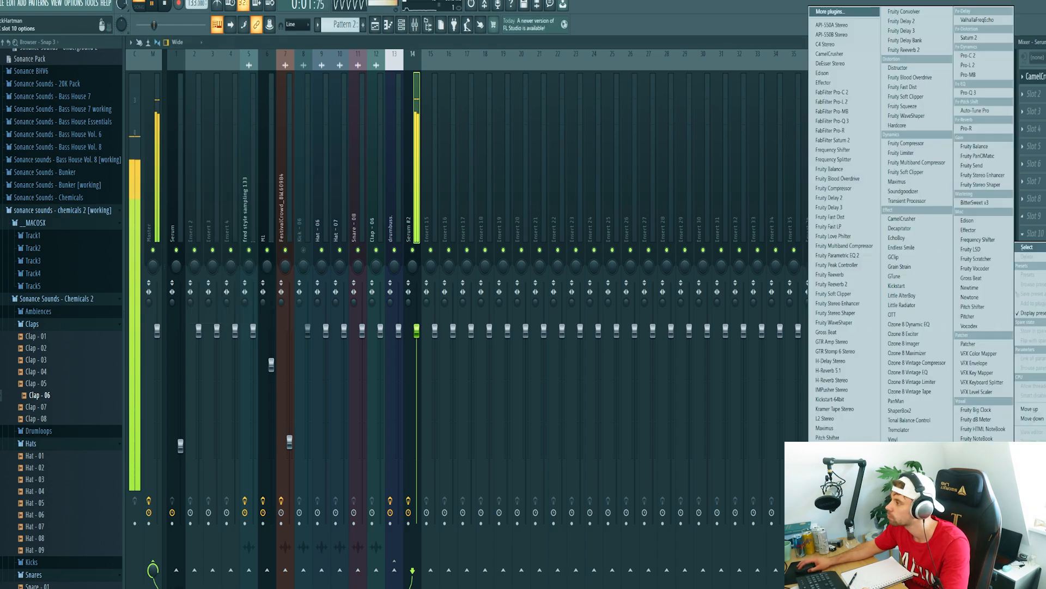
click(850, 401)
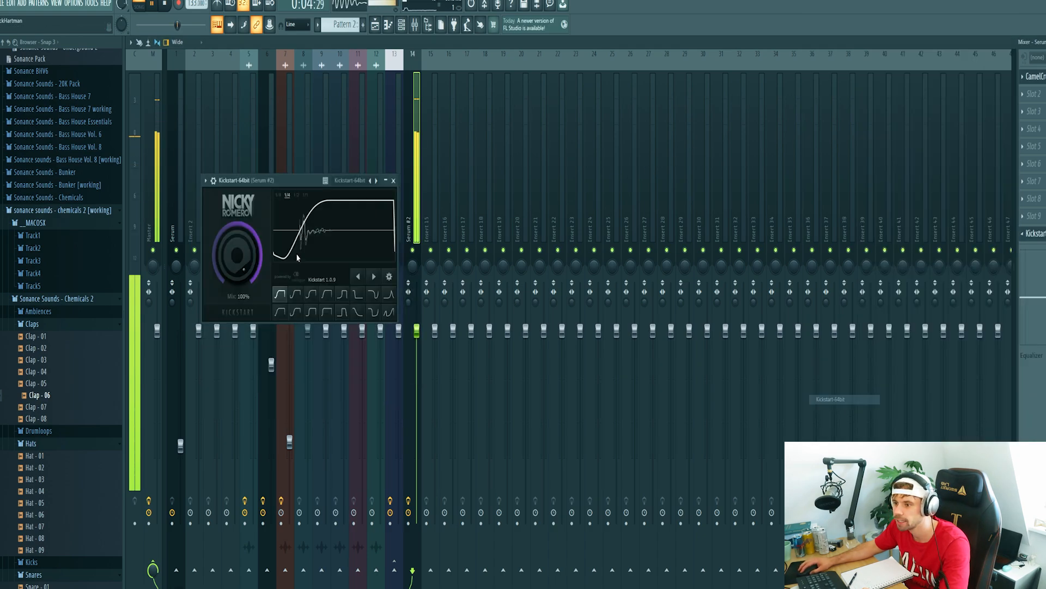
Load FabFilter Pro-Q 3 in slot 2 of the Serum #2 track and add a High Cut band lowered into the low mids
click(1034, 92)
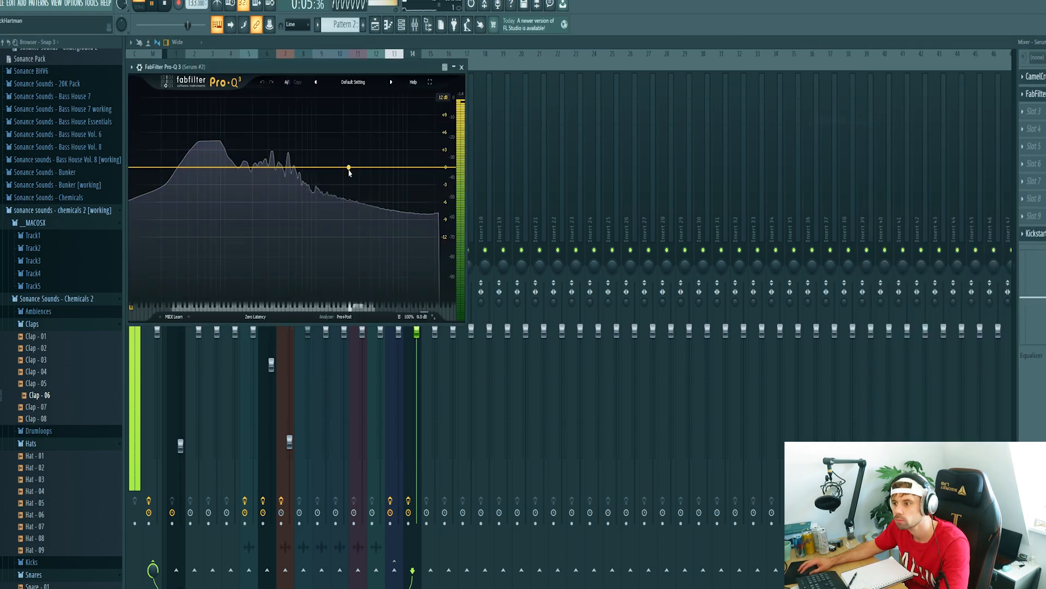
right_click(349, 167)
mouse_move(370, 216)
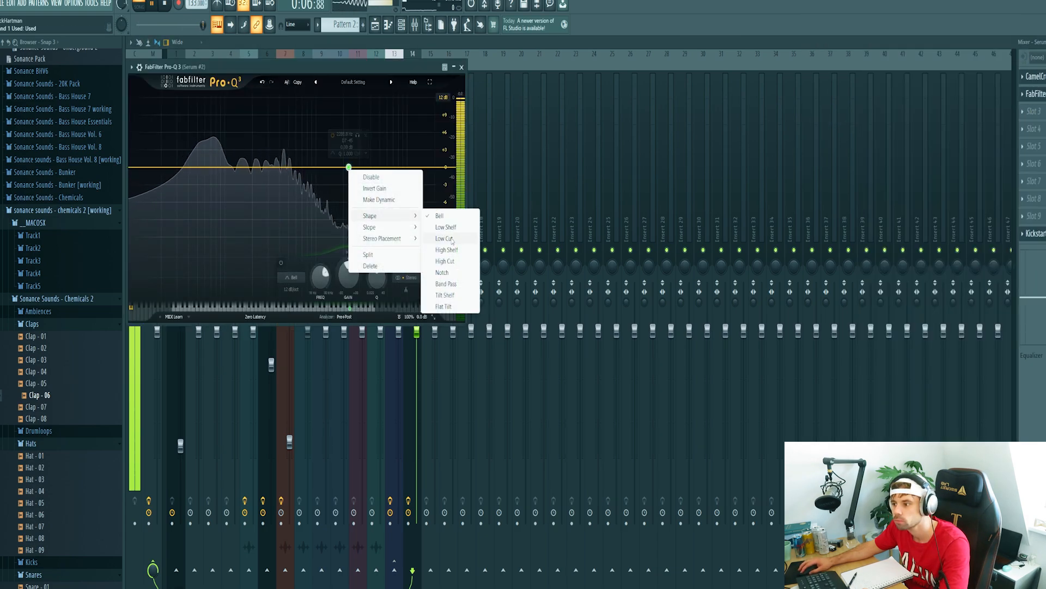
click(450, 266)
drag(349, 167, 259, 169)
Play the arrangement from shortly before the drop at bar 13 with the kick and Pattern 2 tracks isolated
key(F5)
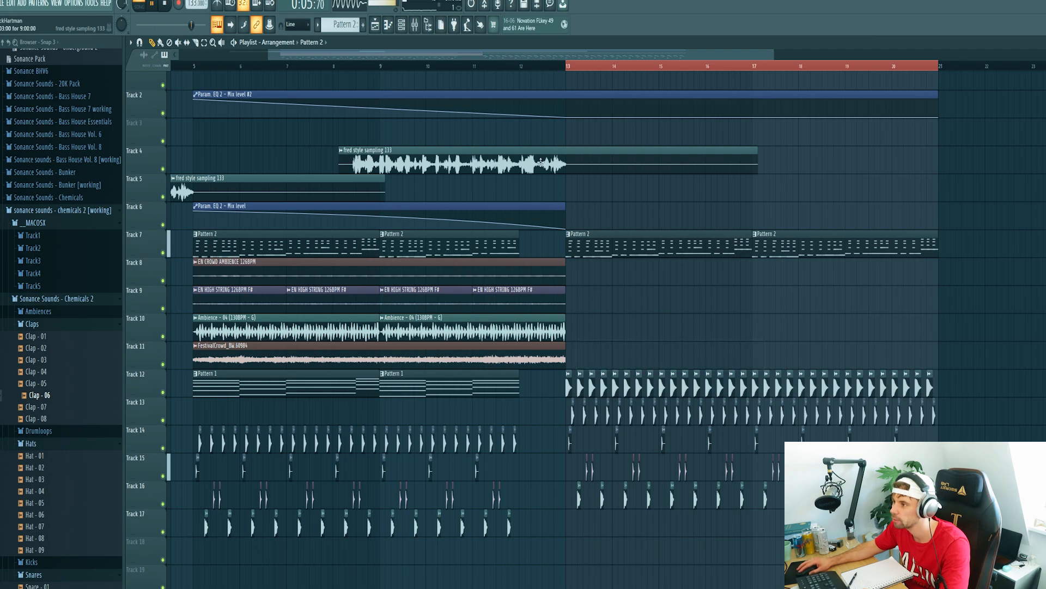
click(547, 66)
right_click(162, 391)
key(space)
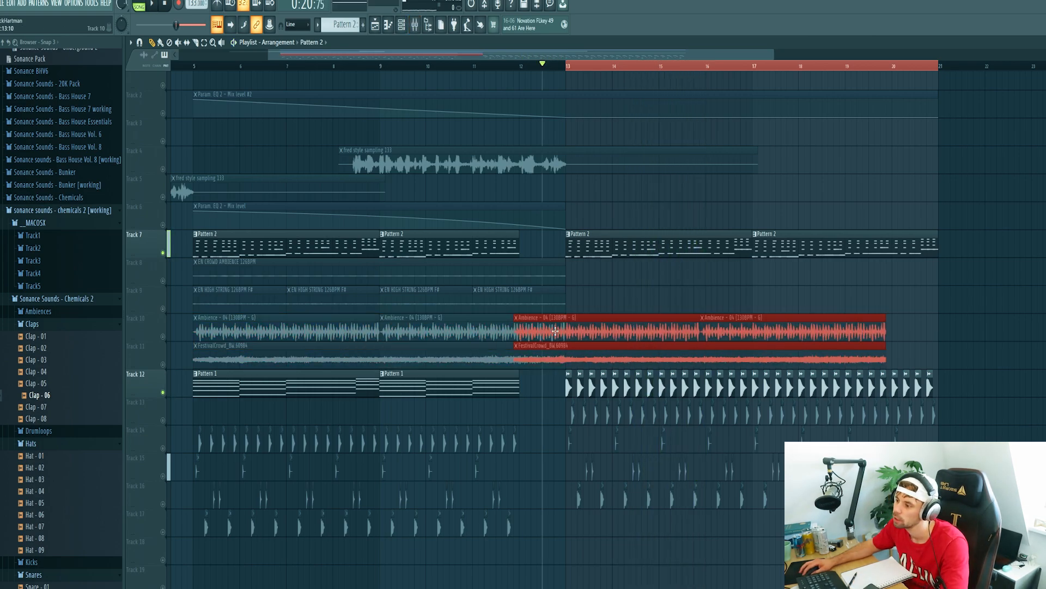
Duplicate the ambience, festival crowd, crowd ambience and high string clips into bars 13 to 20 and audition them with the kick
ctrl+click(603, 300)
drag(555, 330, 201, 267)
right_click(163, 337)
click(163, 392)
key(ctrl+b)
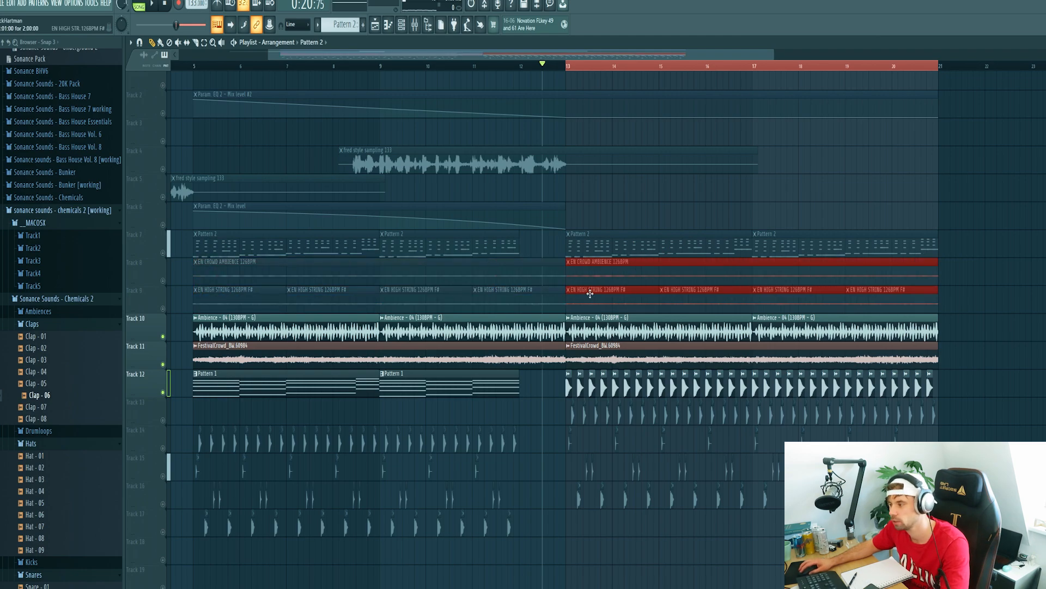
drag(163, 308, 162, 281)
key(space)
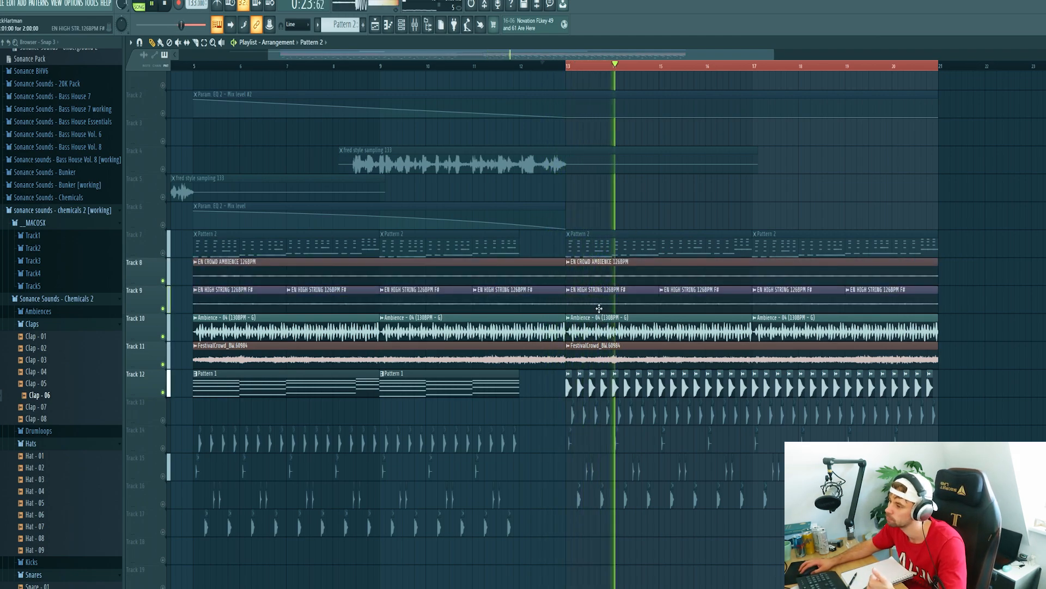
key(space)
Add a LABS channel to Pattern 2, load the Strings: Short preset and give it the chord notes
key(F6)
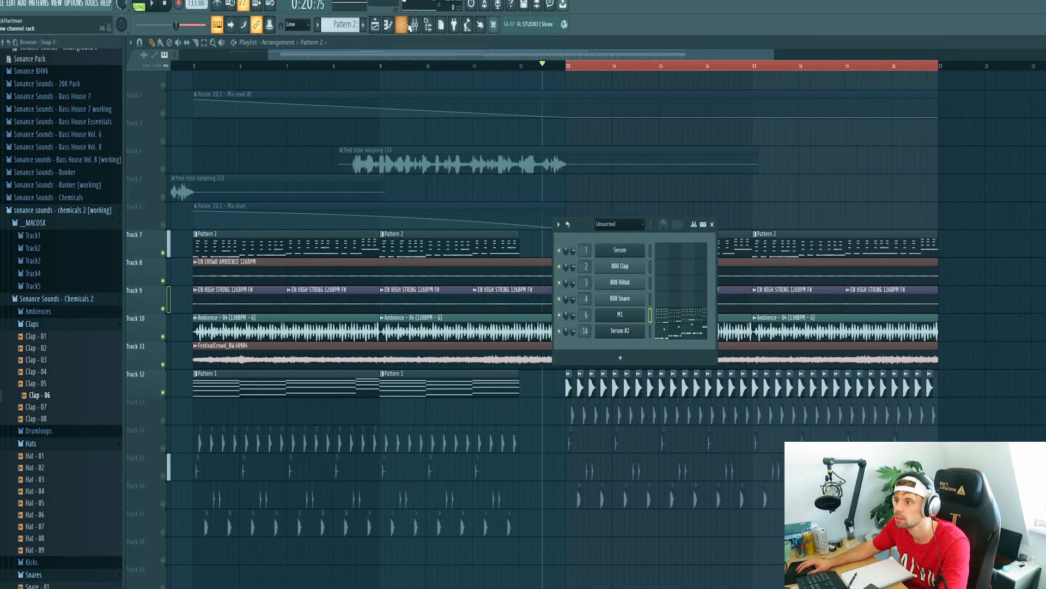
click(21, 3)
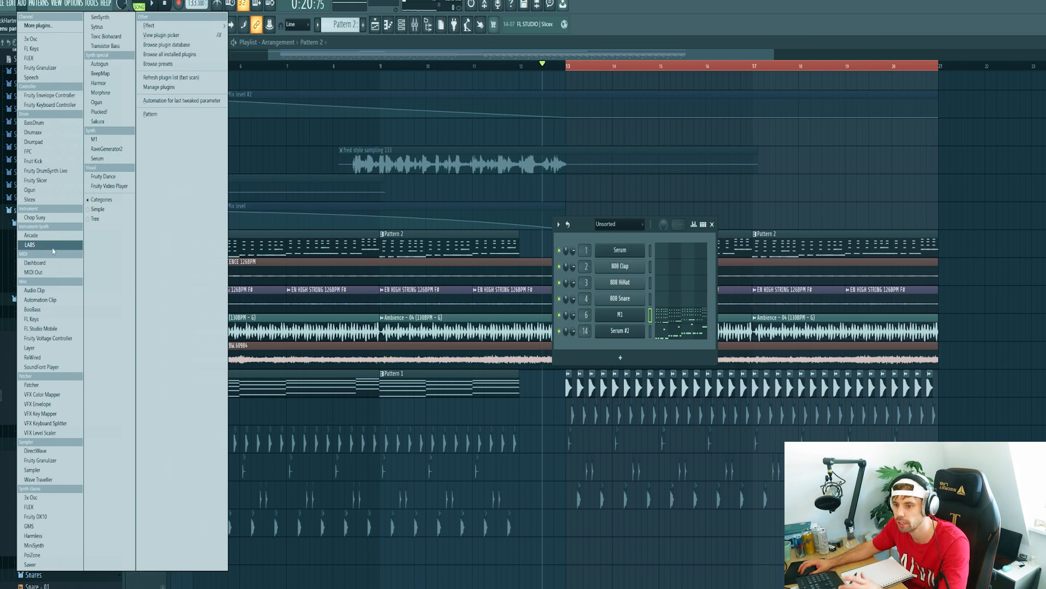
click(54, 250)
click(257, 160)
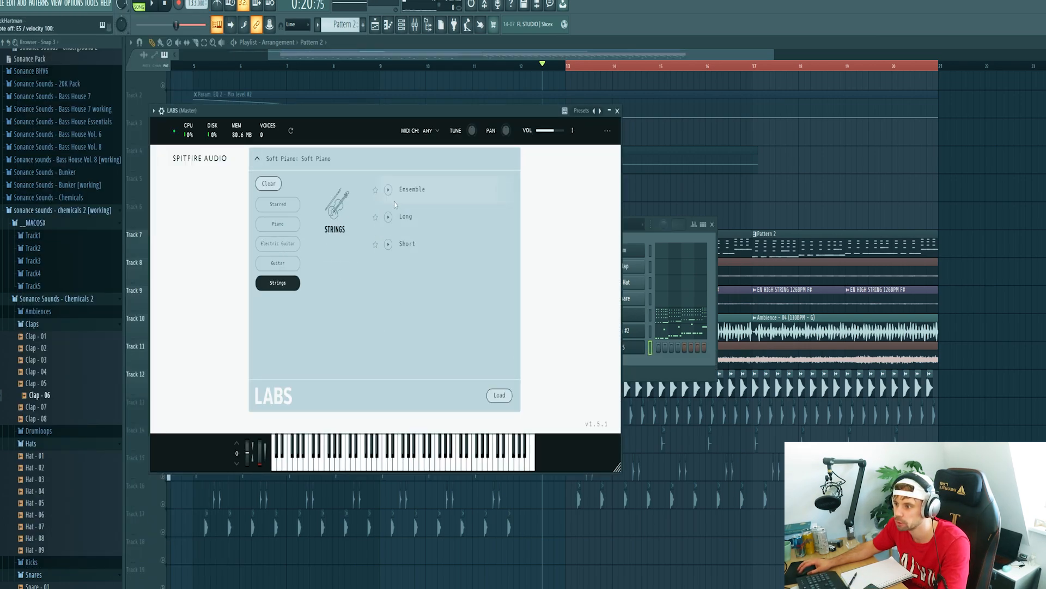
click(413, 250)
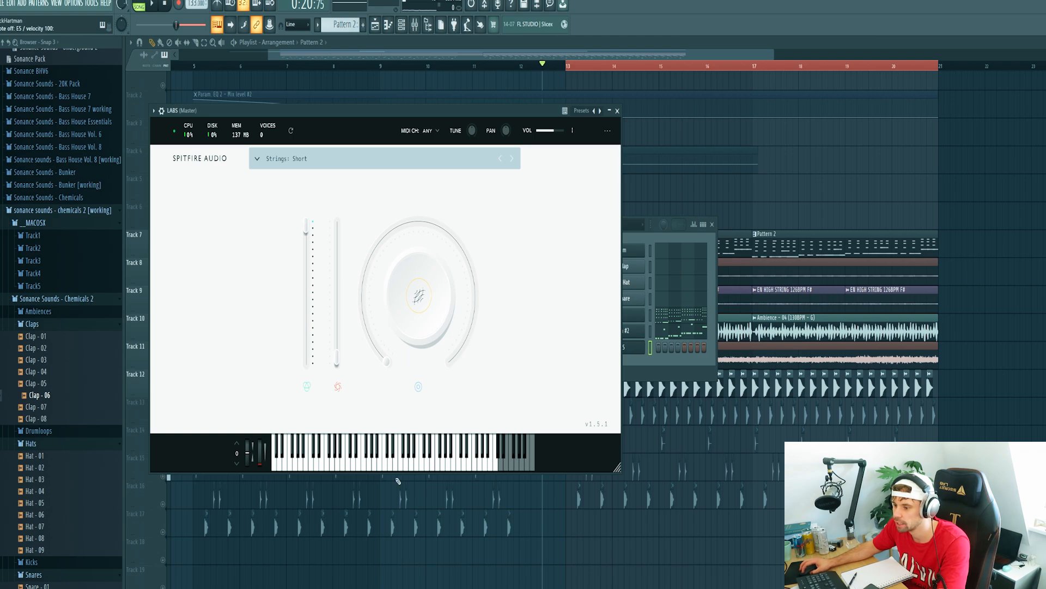
click(673, 369)
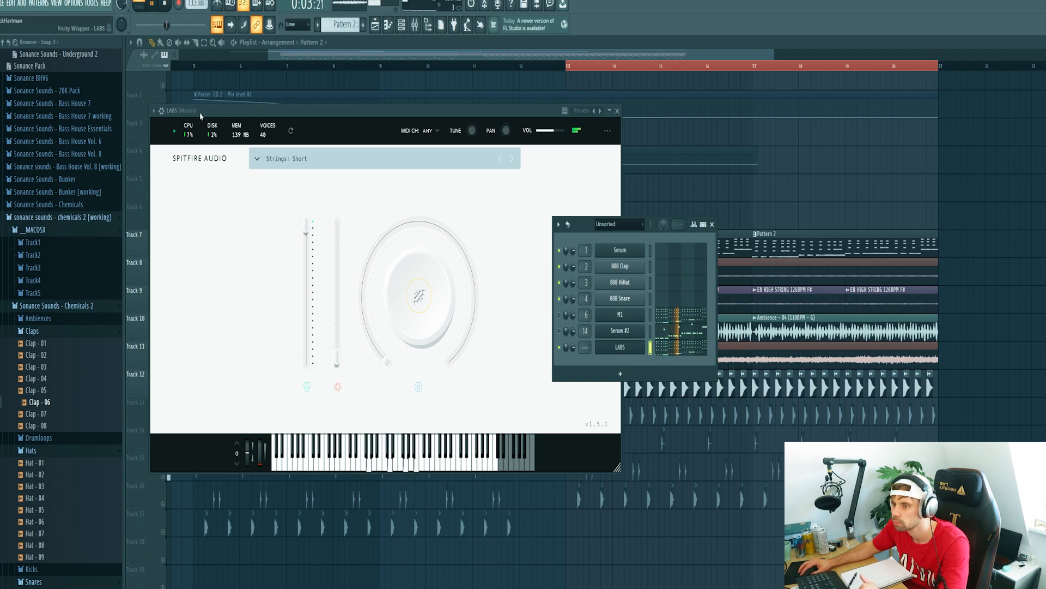
Route LABS to mixer track 17 and insert FabFilter Pro-Q 3 with a Low Cut band in slot 1
click(164, 111)
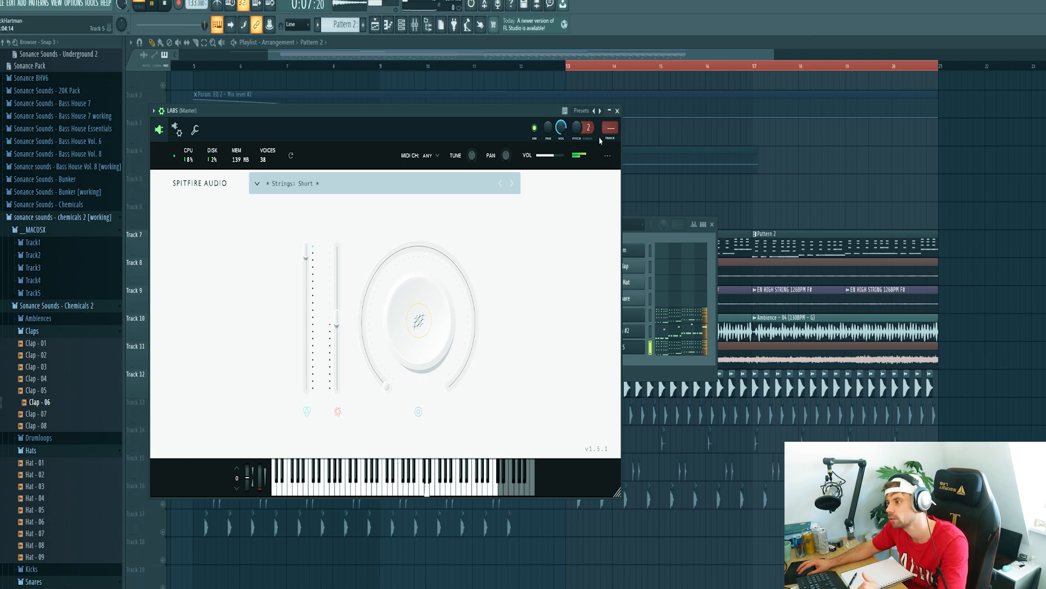
key(F9)
click(1030, 75)
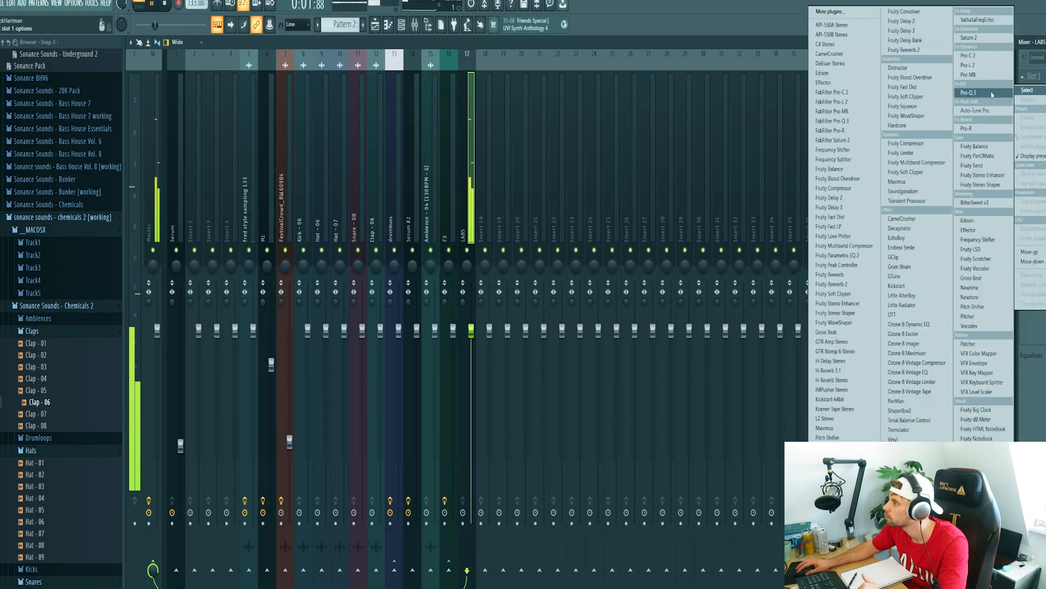
click(852, 122)
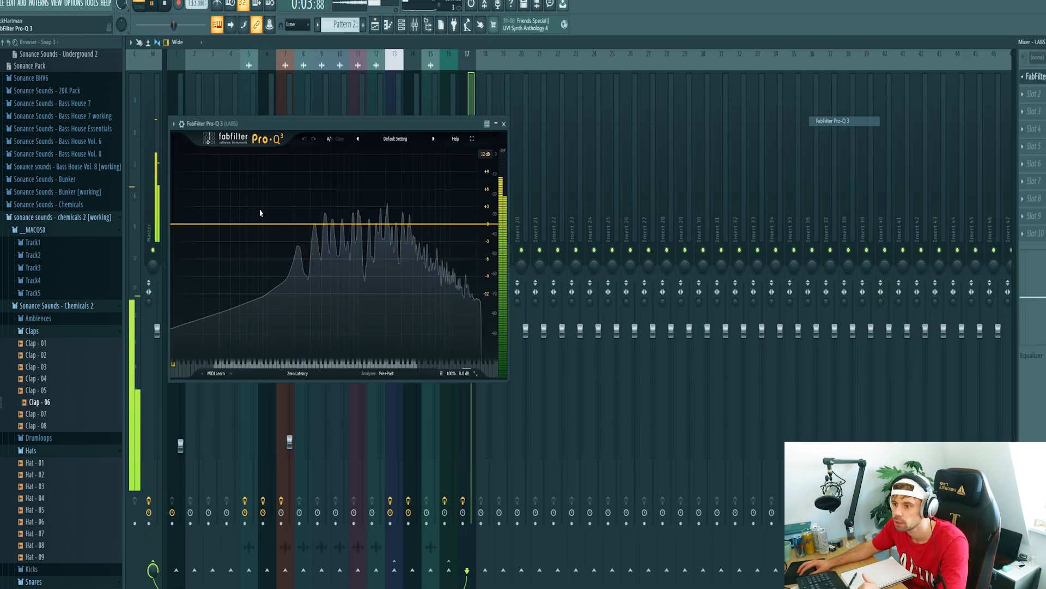
mouse_move(305, 225)
mouse_down()
mouse_move(309, 241)
mouse_move(287, 236)
mouse_move(304, 227)
mouse_up()
right_click(287, 236)
mouse_move(314, 282)
click(384, 307)
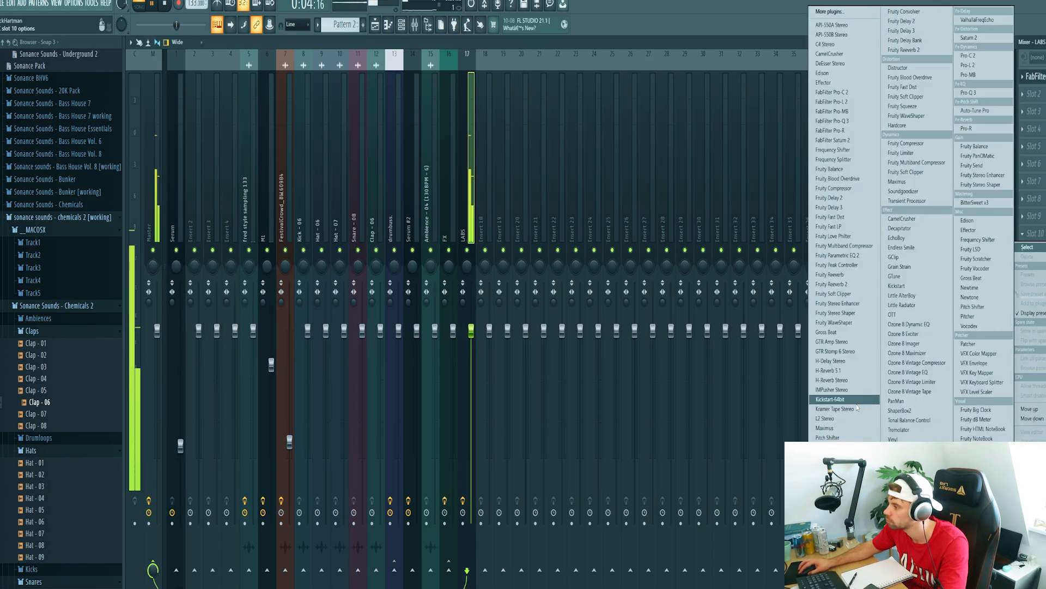
Add Kickstart-64bit in slot 10 of the LABS track and a Pro-R reverb in slot 2, adjusting the reverb's mix and distance
click(853, 401)
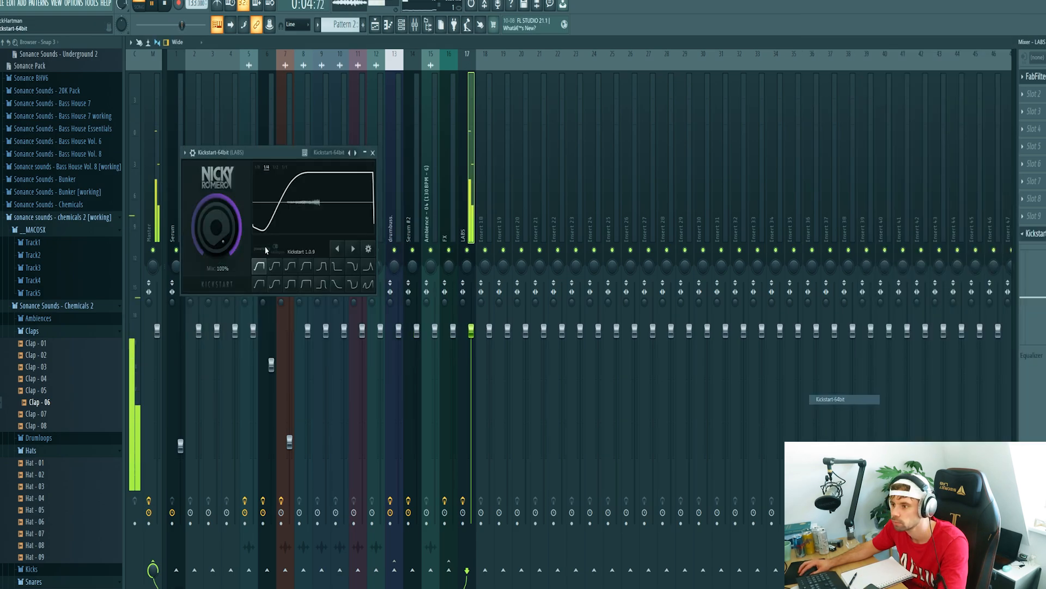
click(1022, 97)
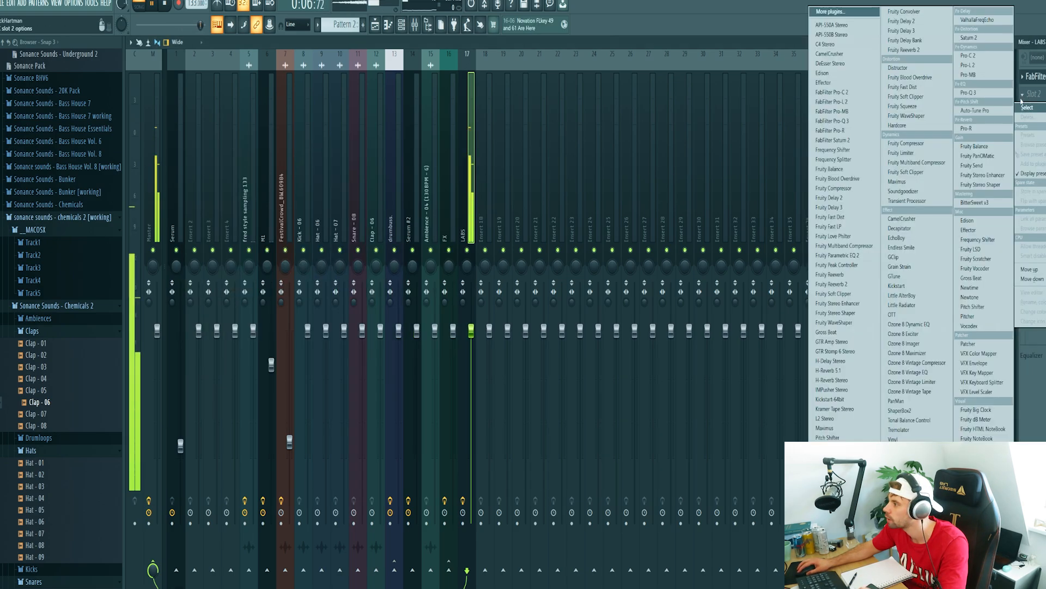
click(1000, 131)
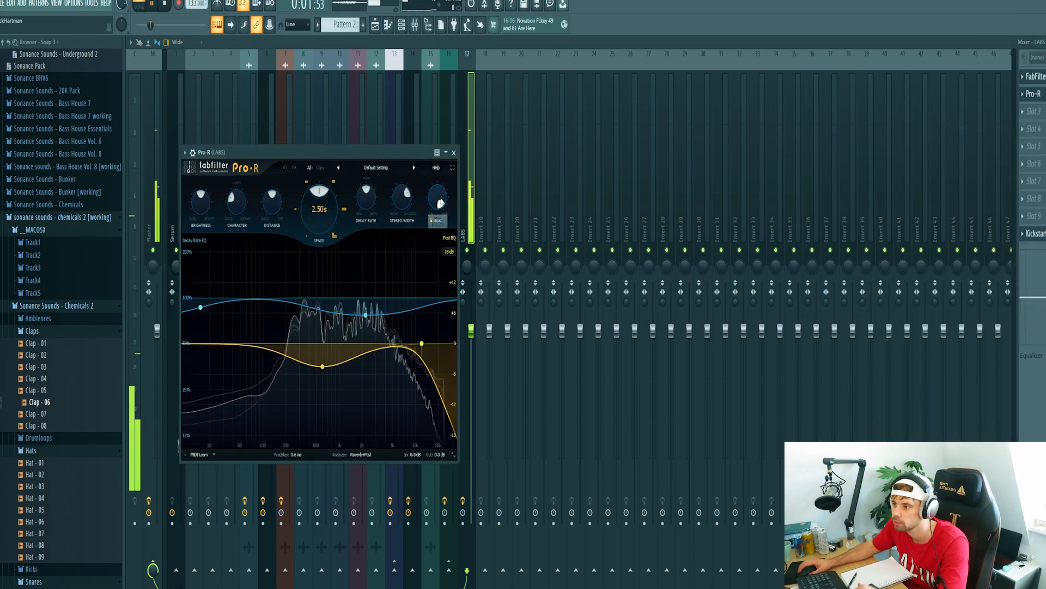
drag(440, 201, 439, 203)
drag(277, 202, 277, 186)
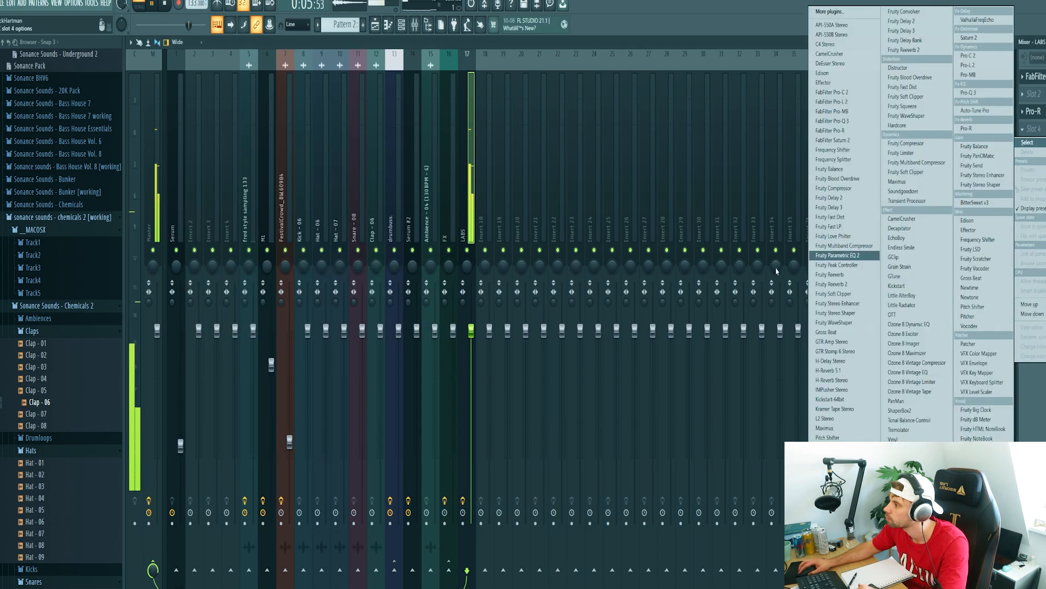
Add H-Delay Stereo in slot 4 of the LABS track and insert S1 Imager Stereo after the EQ with its width raised
click(853, 363)
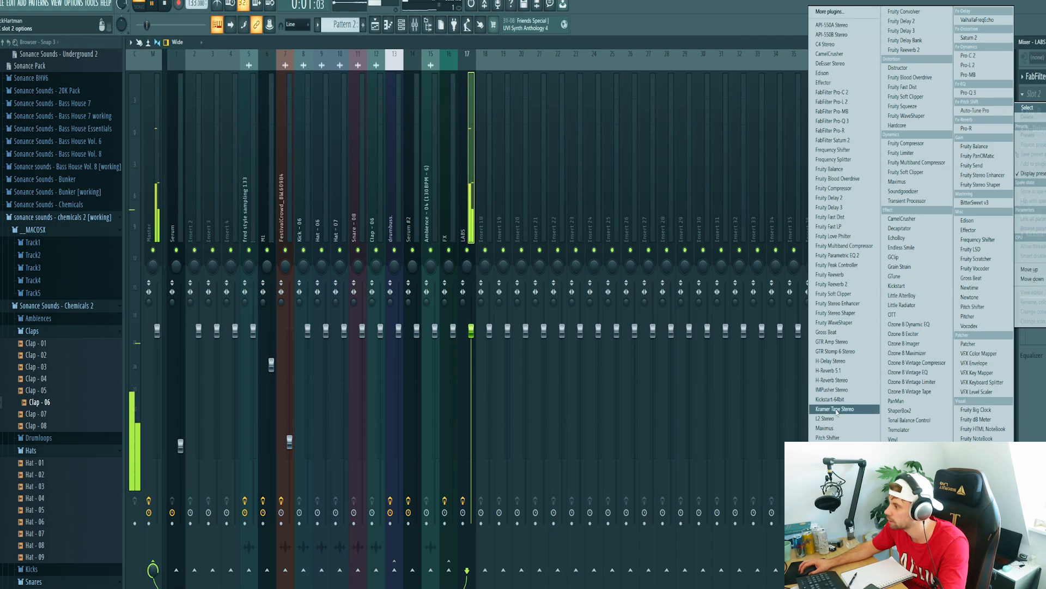
click(832, 485)
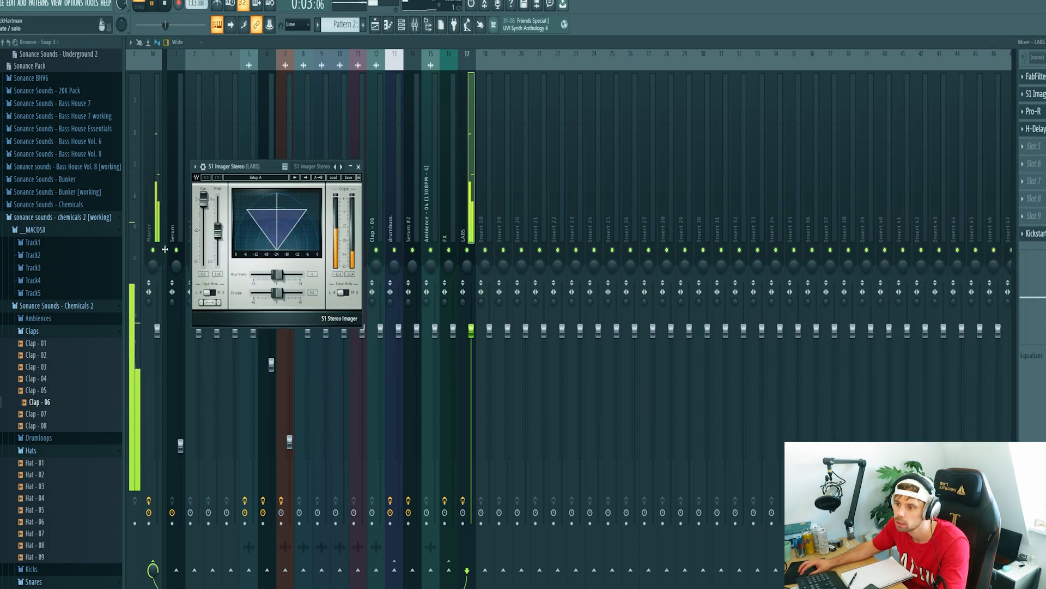
drag(218, 230, 218, 217)
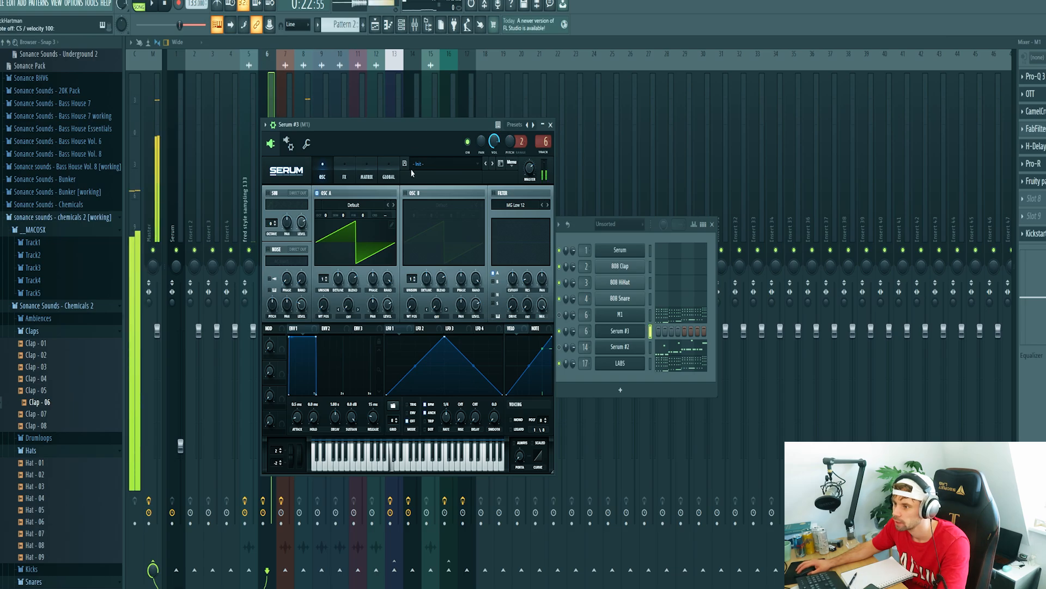
Load a chord preset into Serum #3 and browse through the bank until Chord - Stack is selected
click(436, 163)
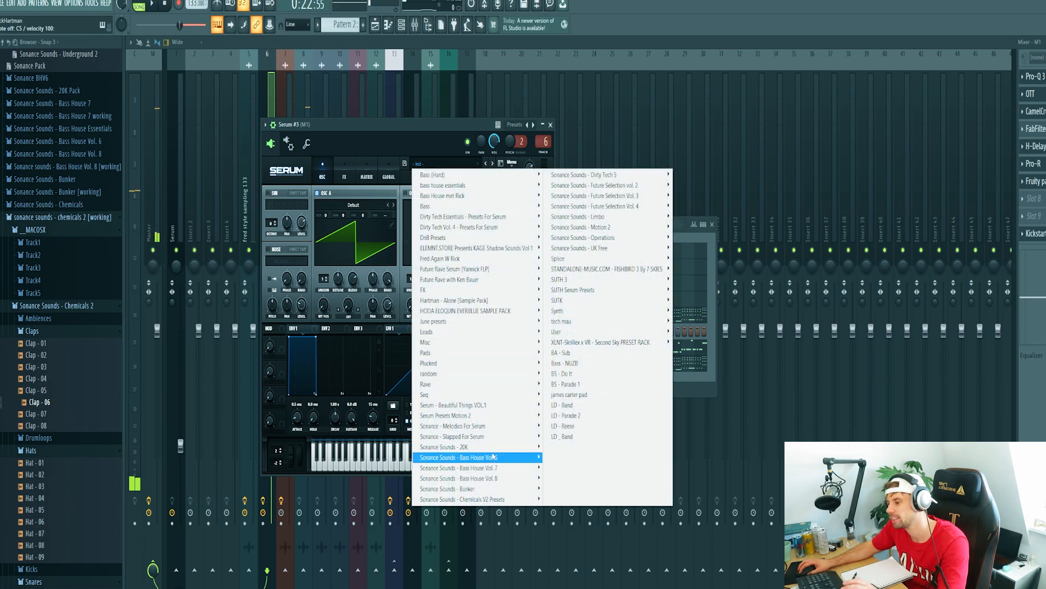
click(584, 444)
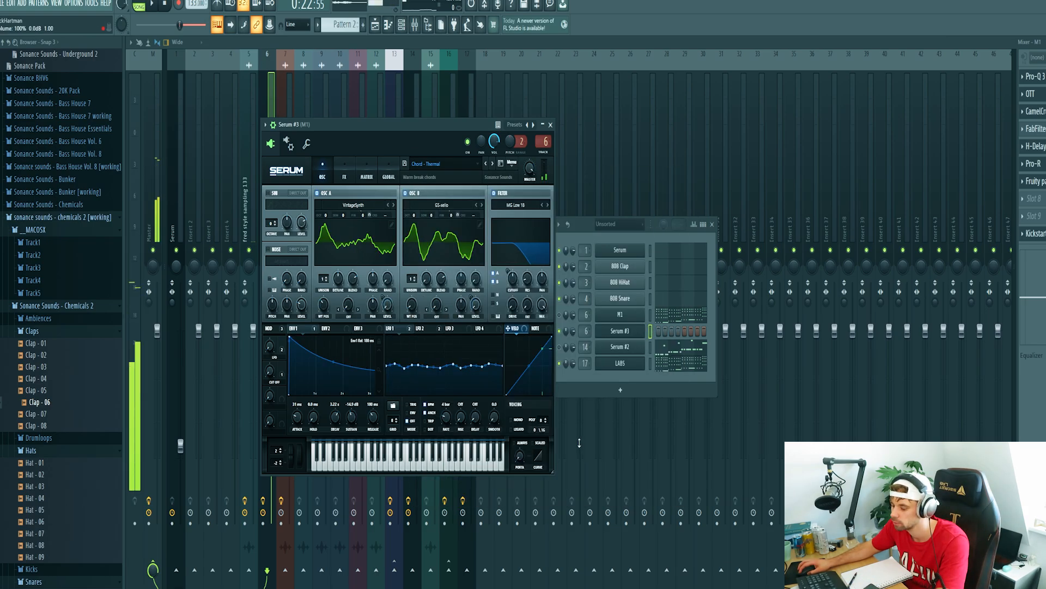
click(486, 163)
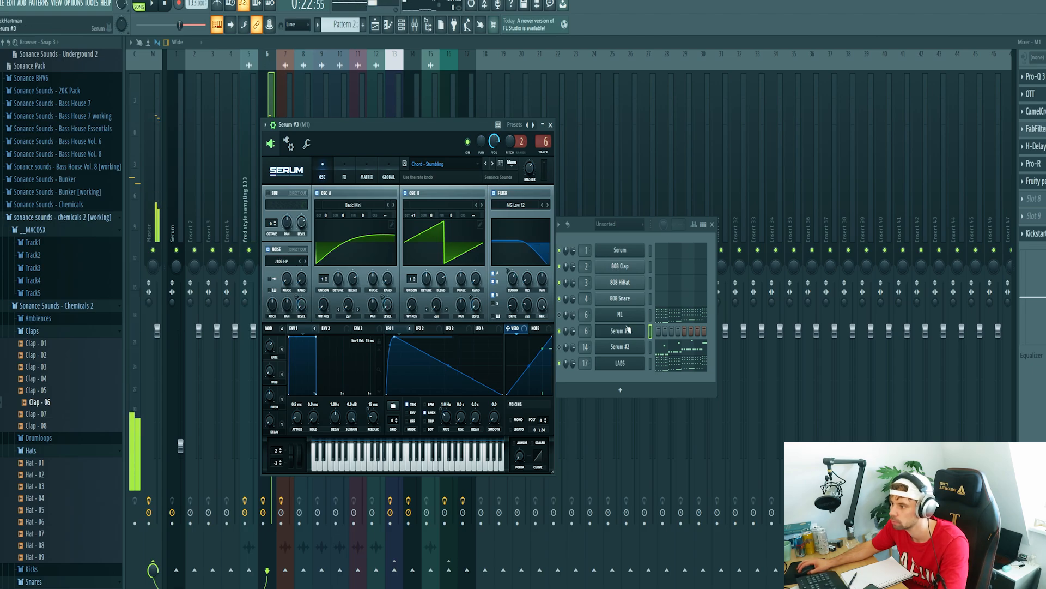
click(492, 163)
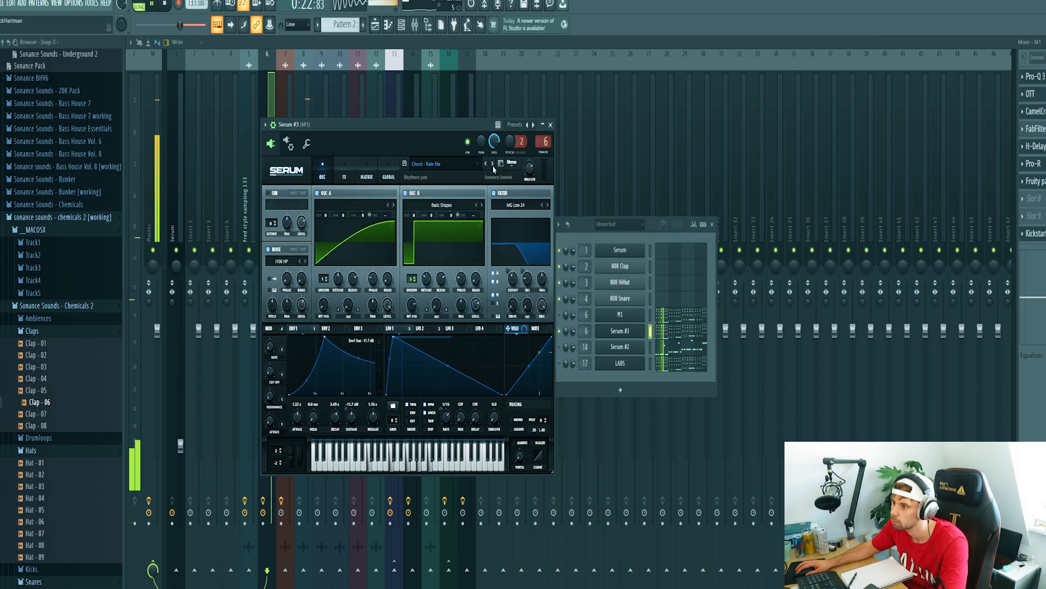
click(493, 165)
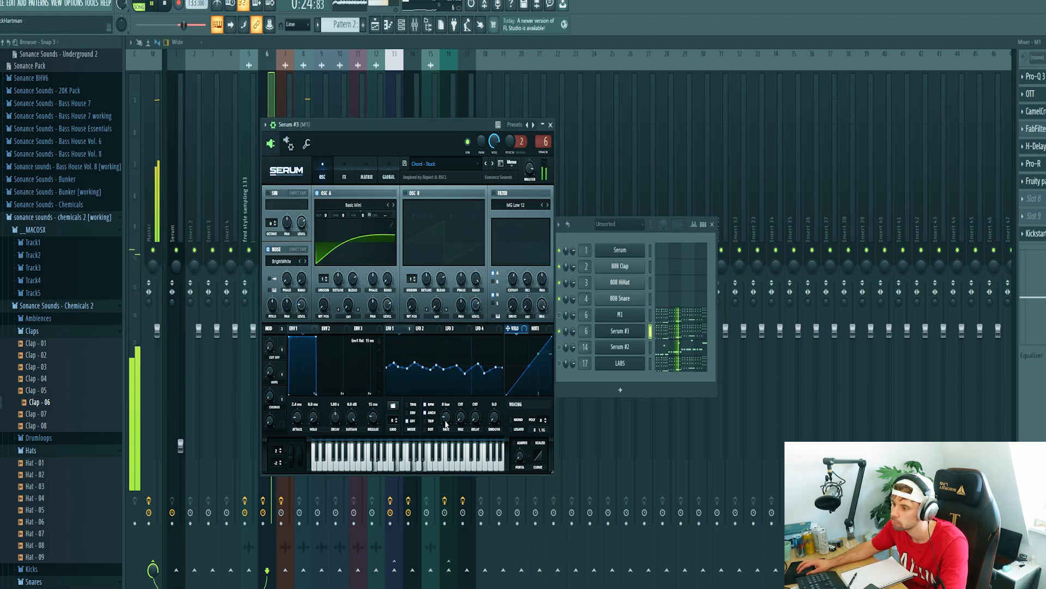
Set the LFO 1 rate of Serum #3 to 8 bar, adjust the cutoff macro and audition Pattern 2
drag(446, 423, 450, 411)
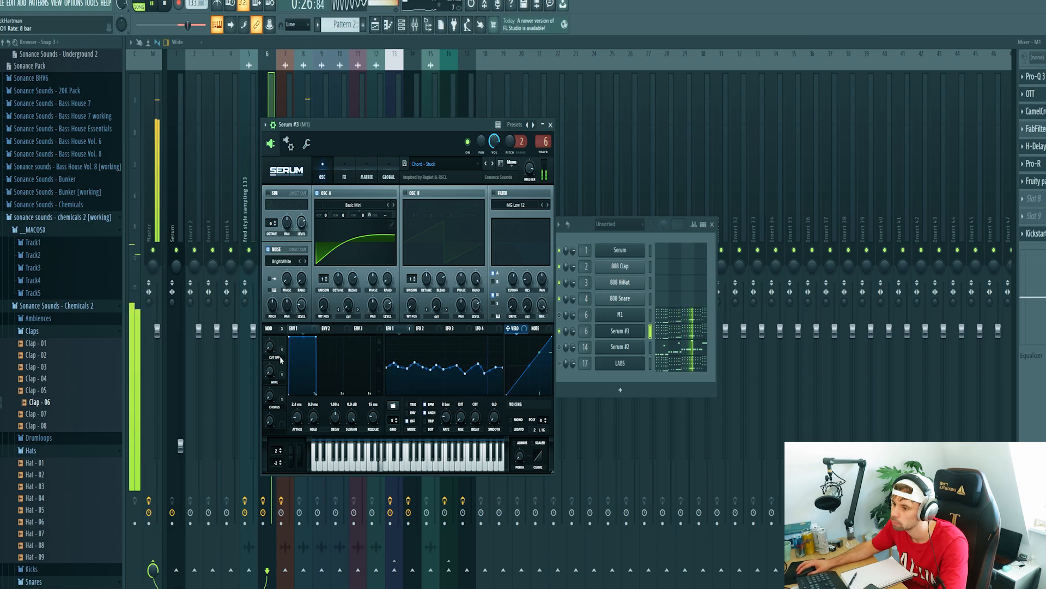
drag(272, 347, 273, 337)
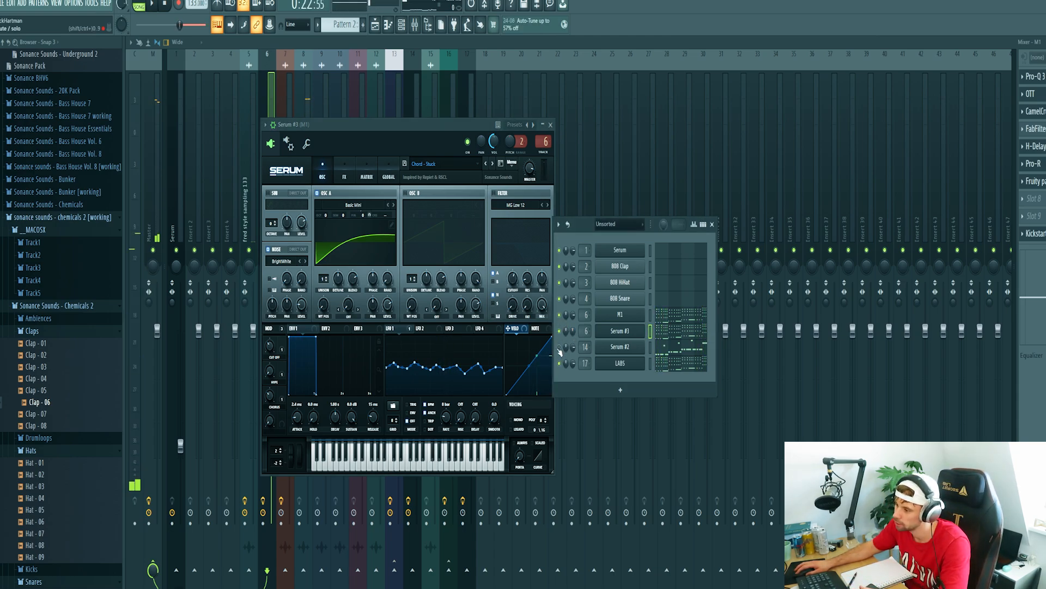
key(space)
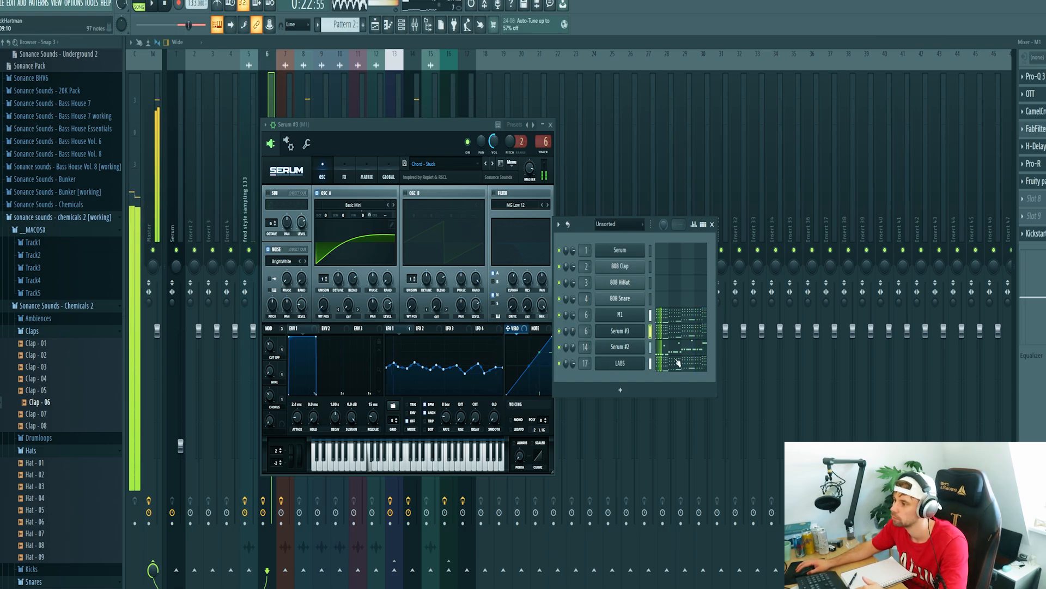
key(space)
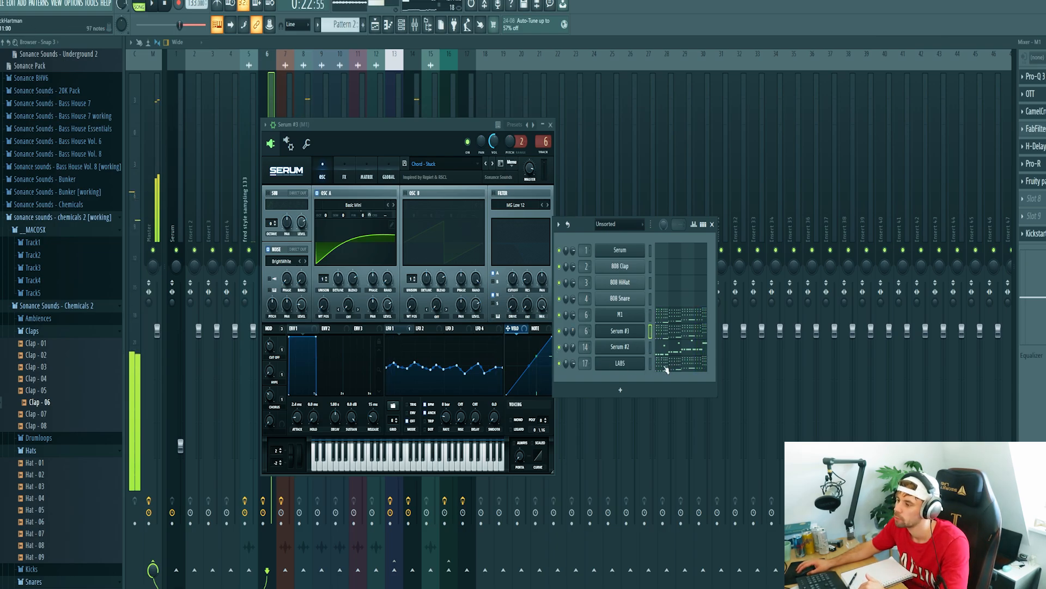
Add a fourth Serum channel to Pattern 2 and choose a lead preset from the Sonance Sounds bank
click(22, 4)
click(98, 159)
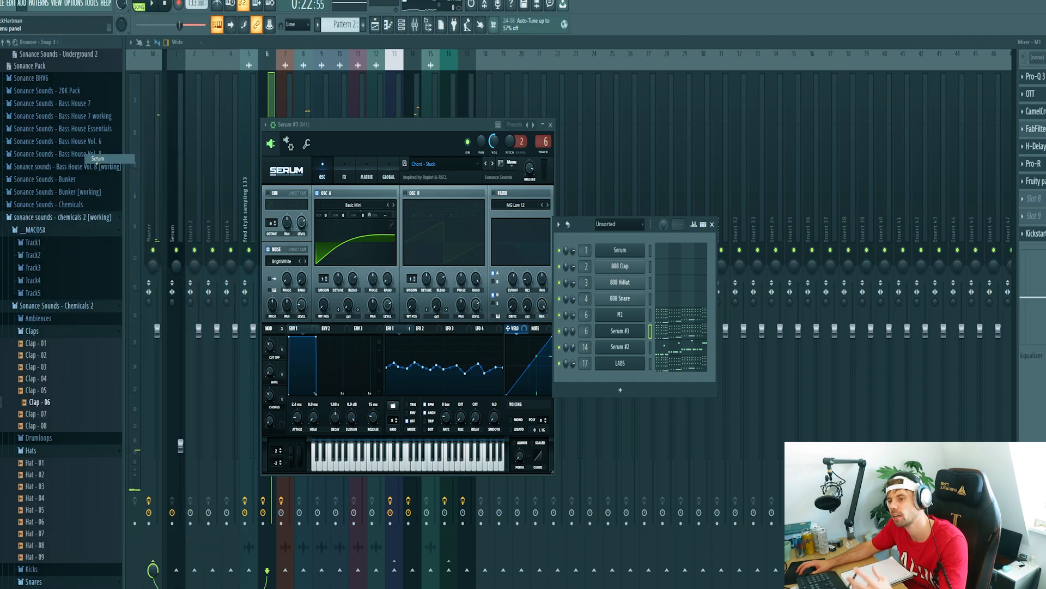
click(340, 155)
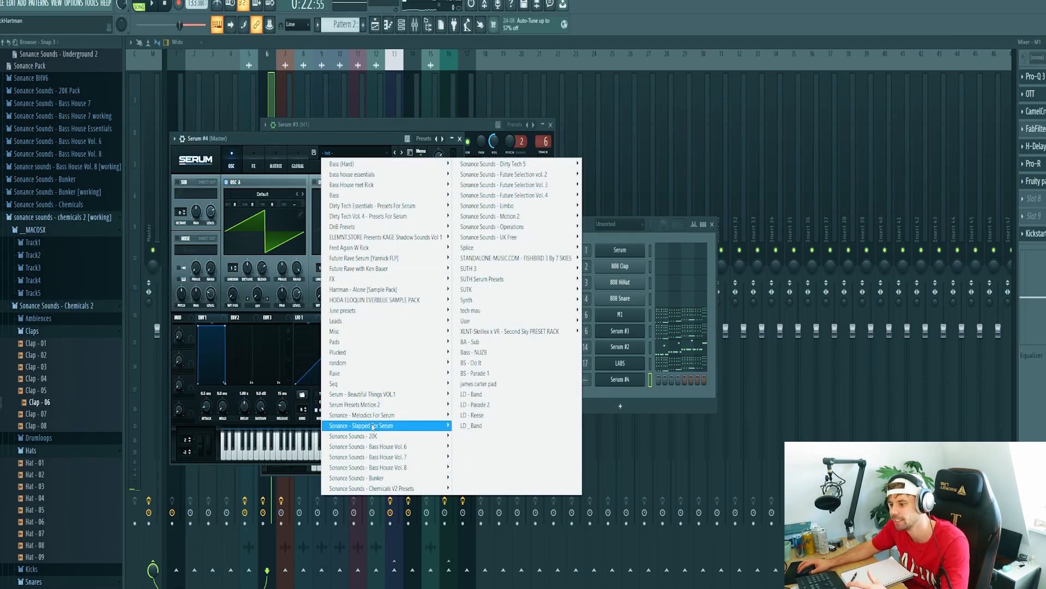
click(556, 248)
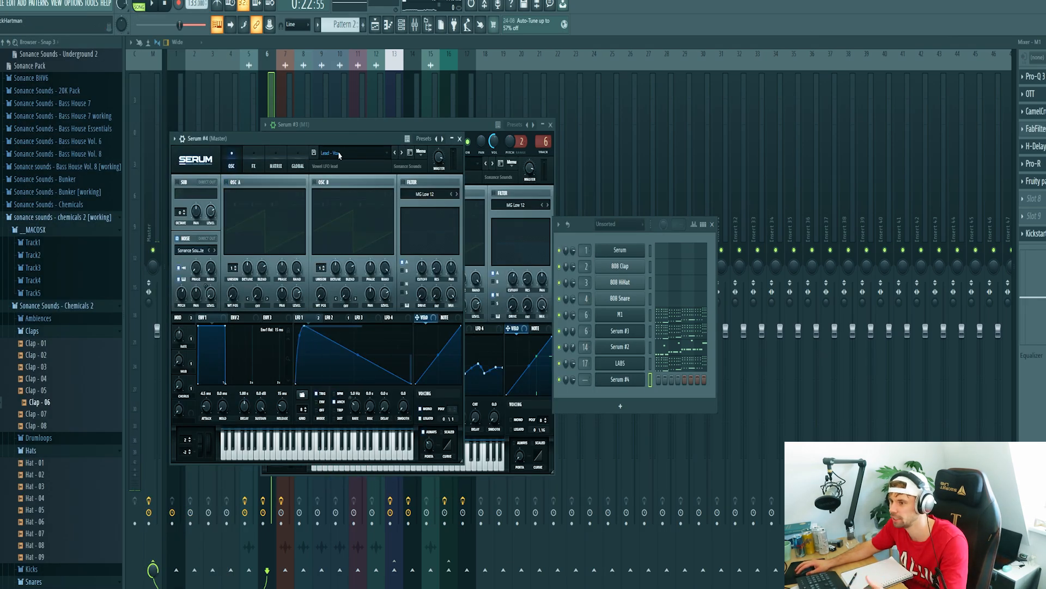
drag(338, 138, 435, 135)
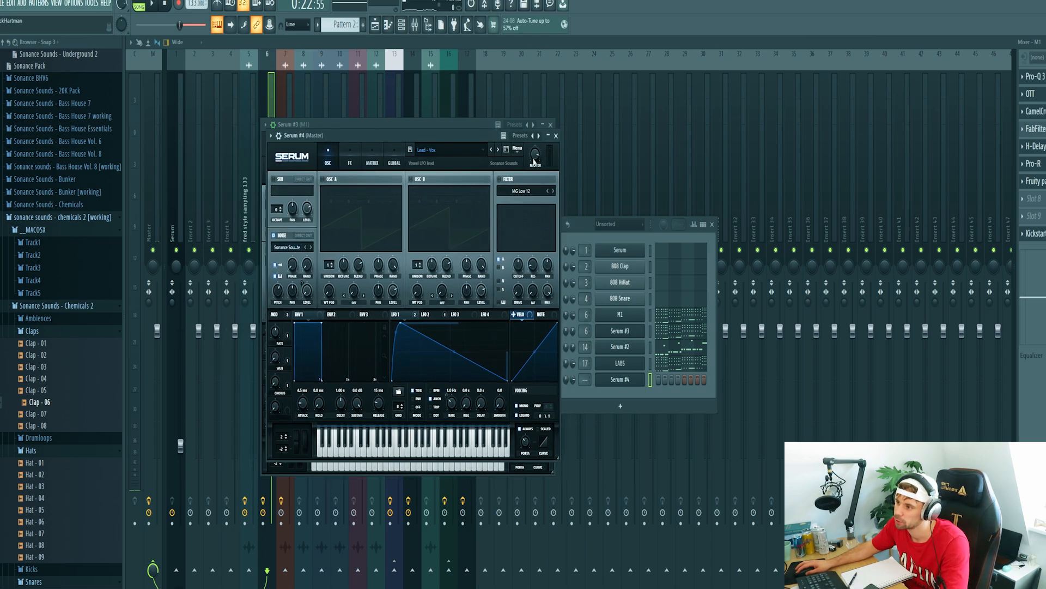
click(491, 150)
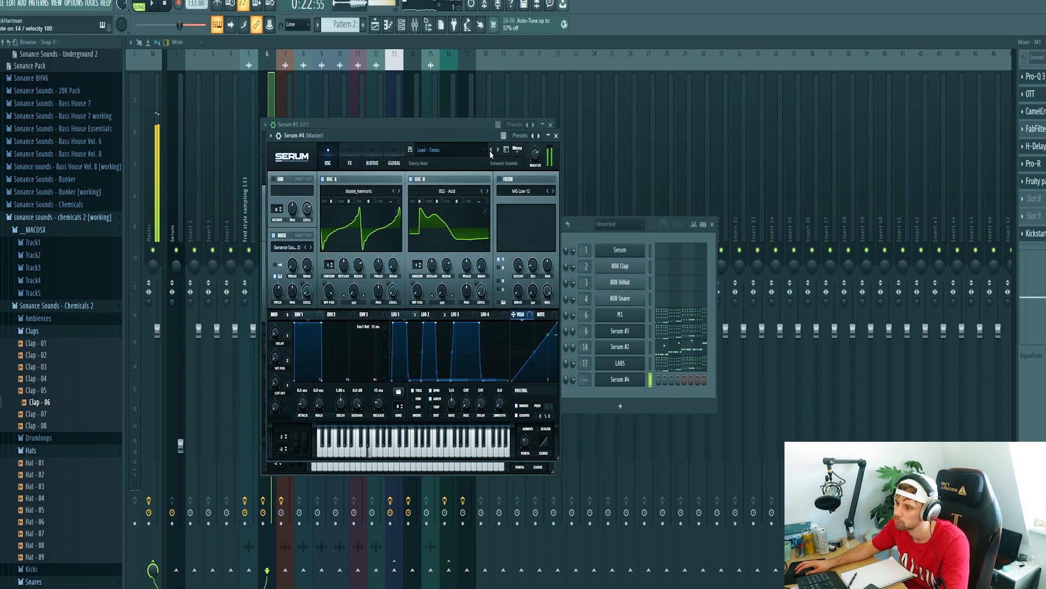
Write a sustained lead melody of C6, B5, C6 and D6 for Serum #4, following the top notes of the chords
right_click(653, 379)
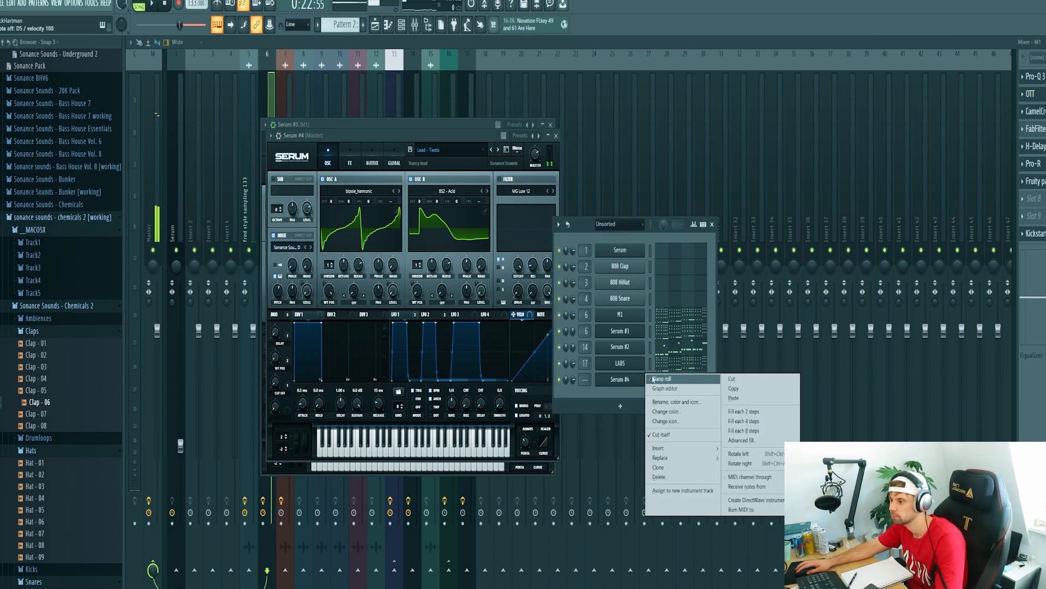
click(659, 379)
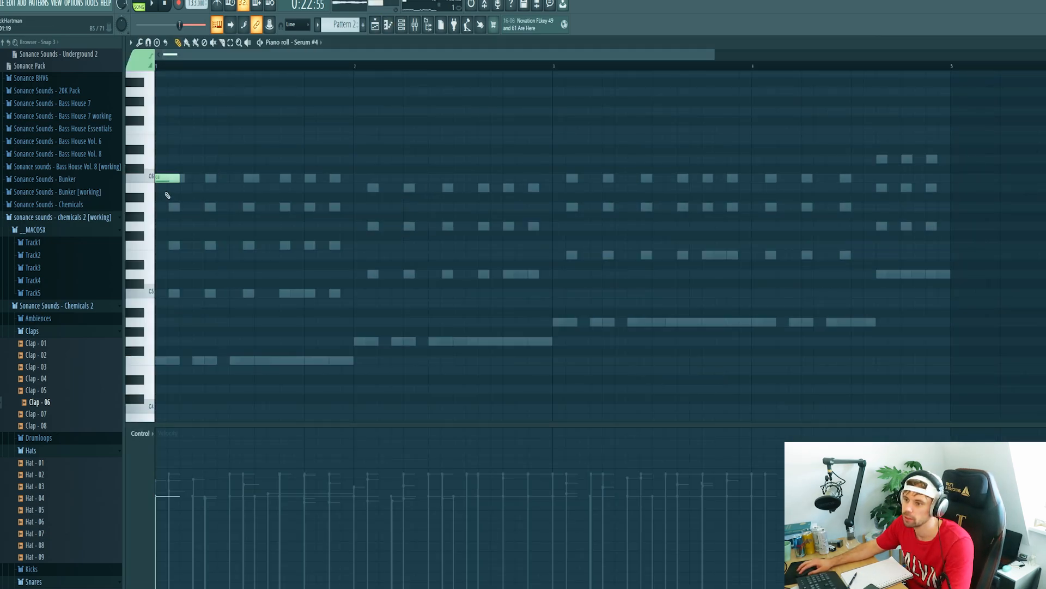
drag(180, 178, 338, 186)
click(360, 188)
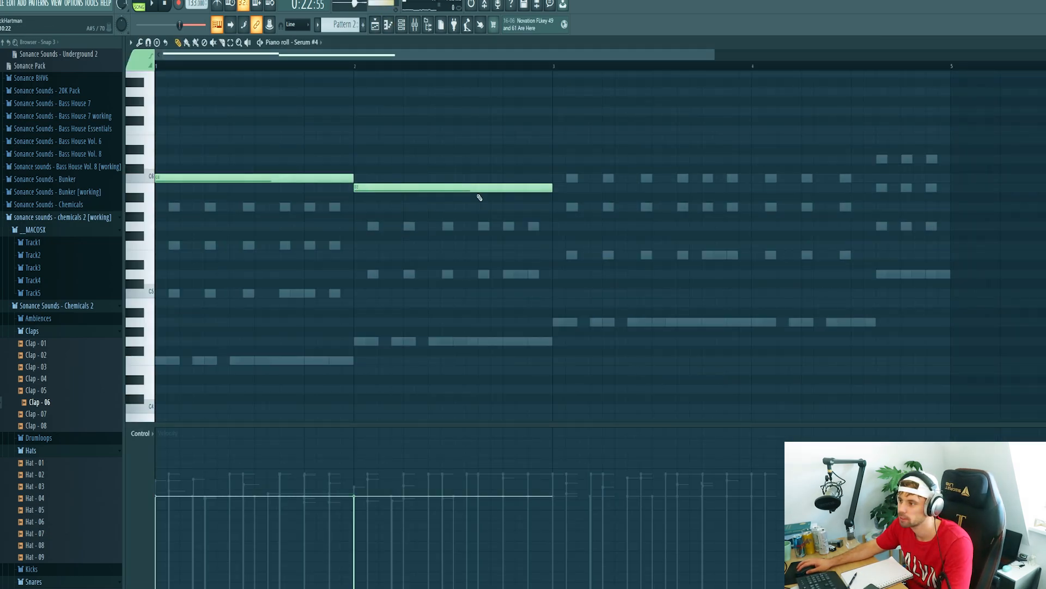
click(556, 179)
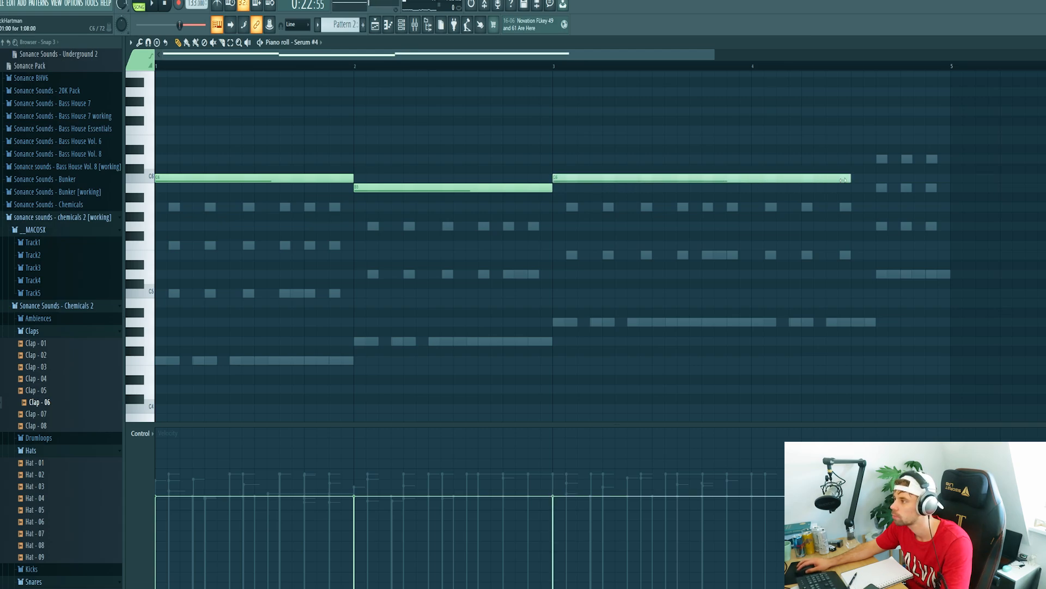
drag(849, 175, 876, 175)
click(879, 158)
scroll(903, 157, down, 2)
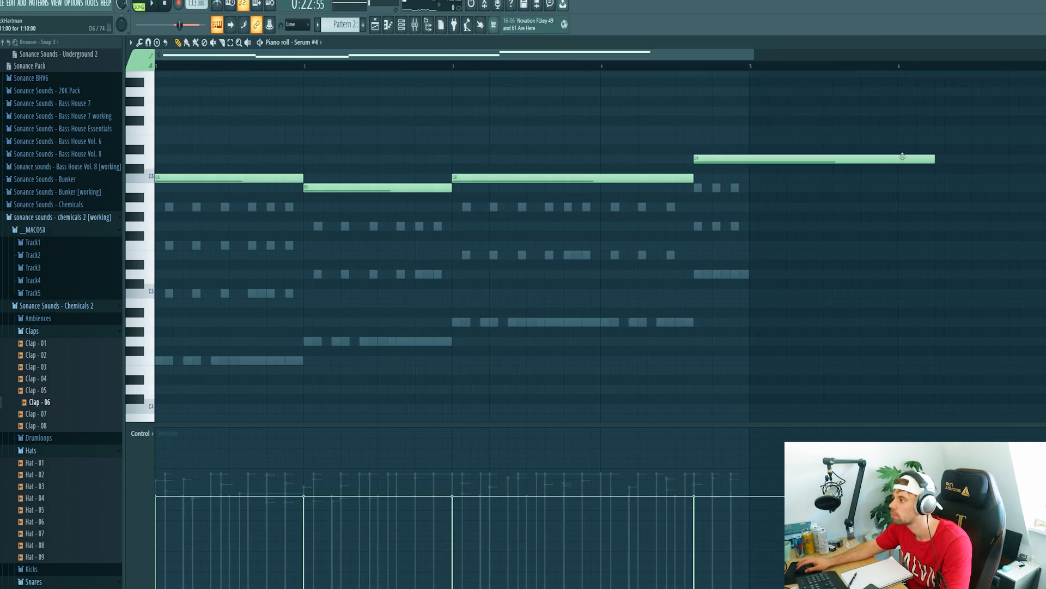
Play the pattern, route Serum #4 to mixer track 18 with lowered volume, and insert OTT in slot 1 with reduced depth
key(F9)
key(space)
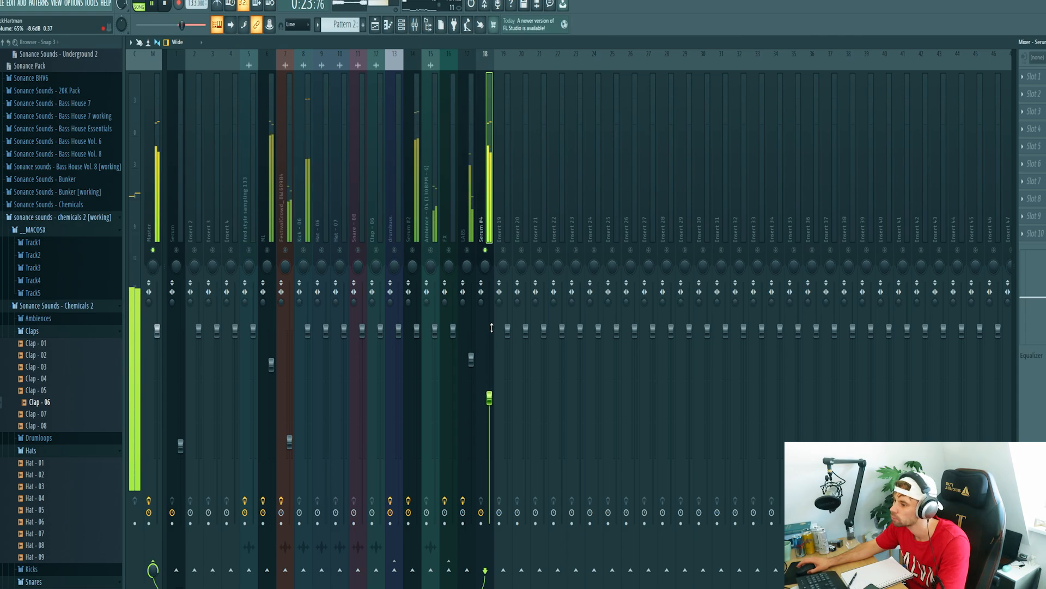
click(1032, 77)
mouse_move(1027, 89)
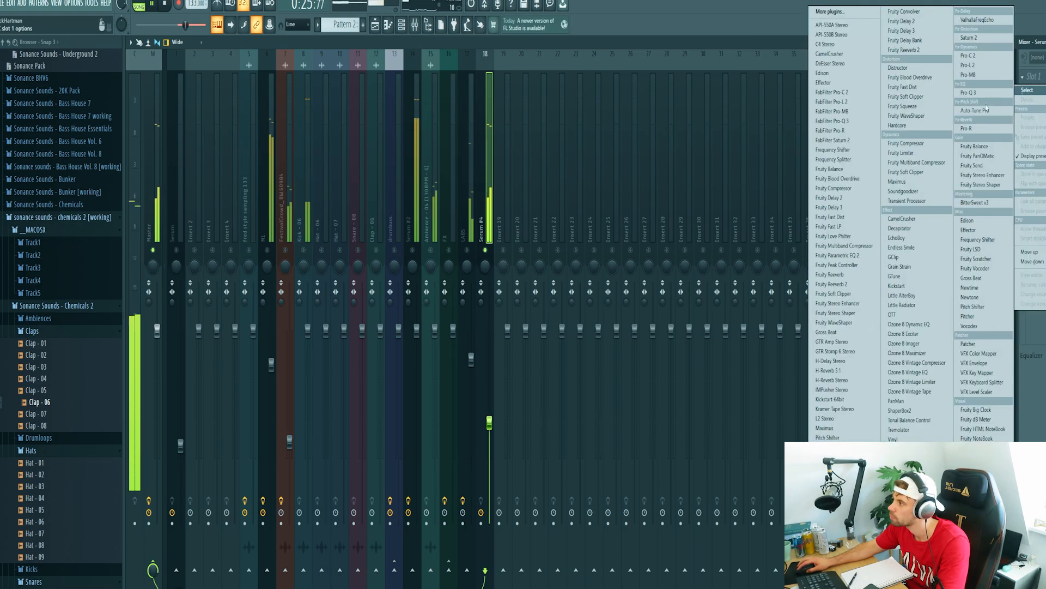
click(908, 315)
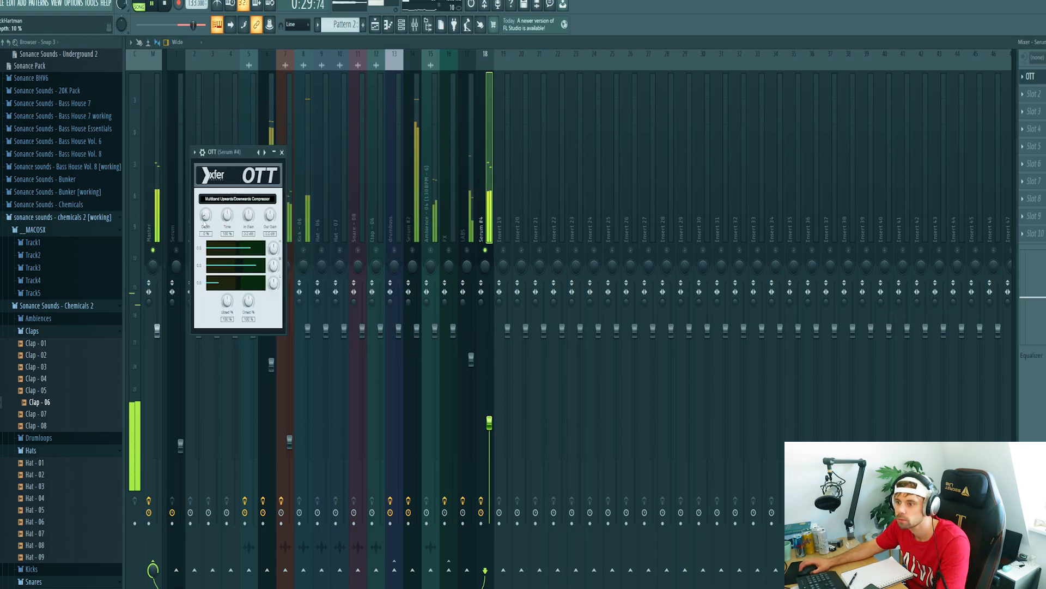
Add a FabFilter Pro-R reverb after OTT on the Serum #4 track and lower its mix
click(1031, 94)
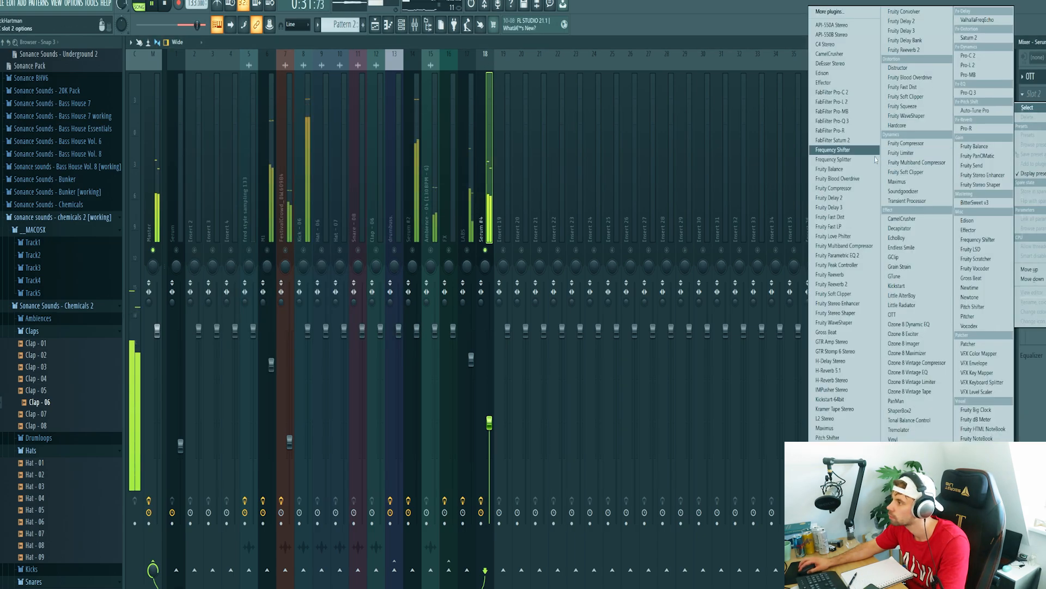
click(845, 131)
drag(461, 229, 454, 226)
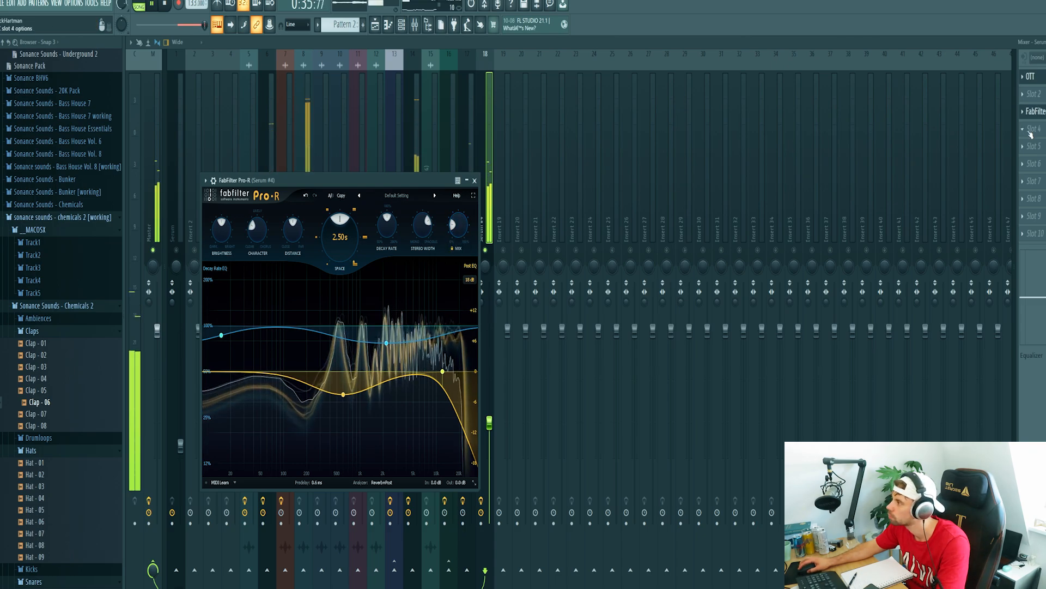
Insert H-Delay Stereo in slot 2 with a low dry/wet mix and Kickstart-64bit in slot 10 of the Serum #4 track
click(1031, 94)
mouse_move(1027, 107)
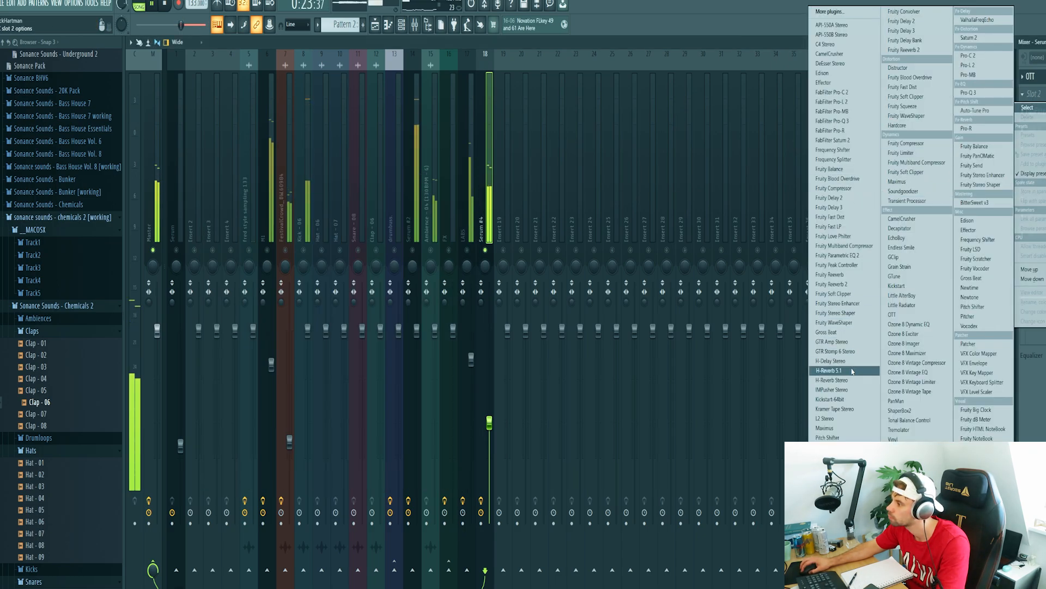
click(831, 360)
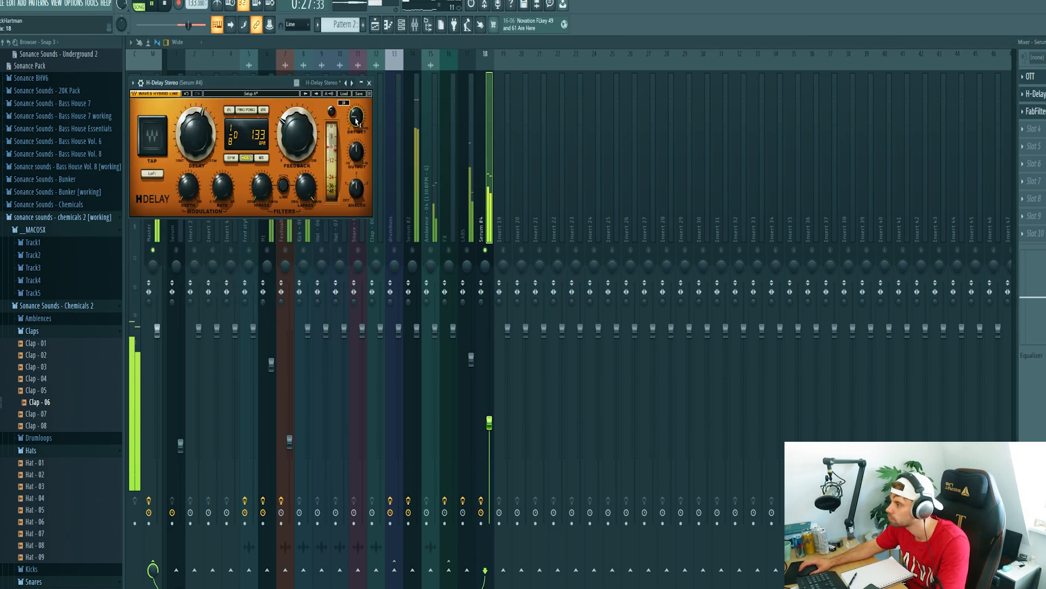
click(1032, 233)
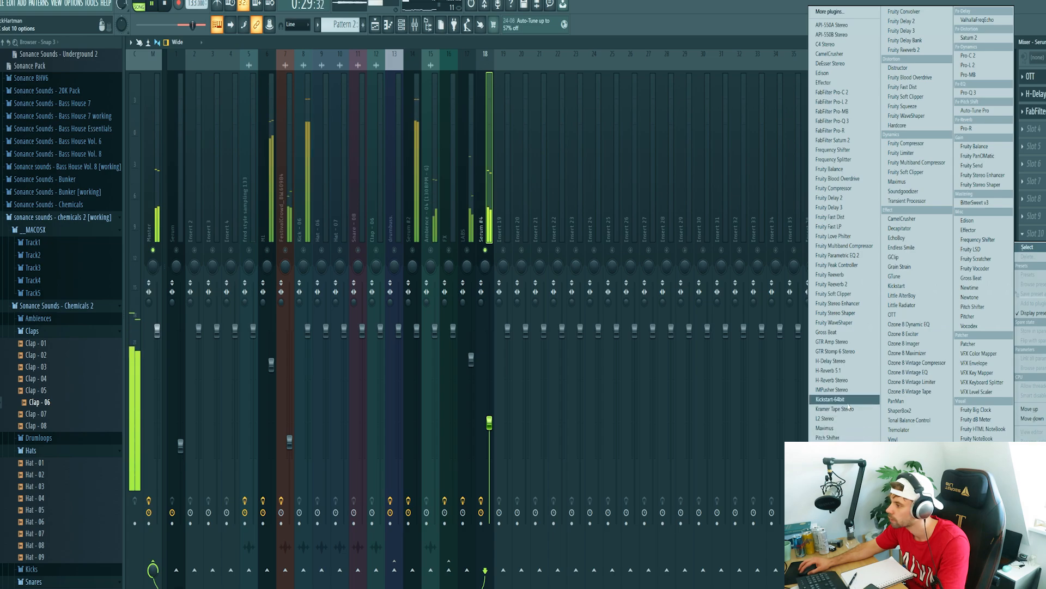
click(830, 399)
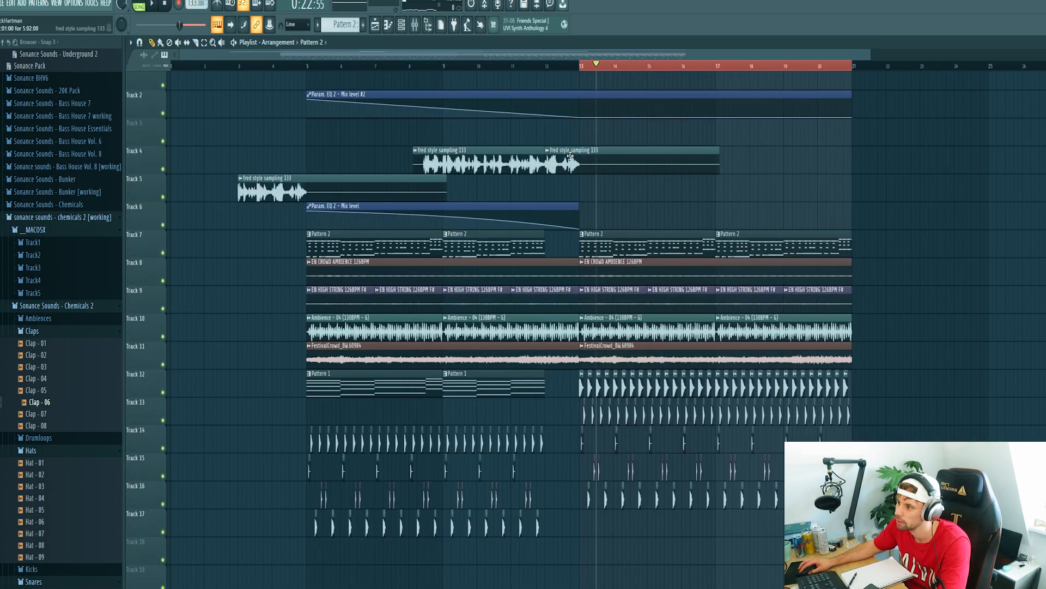
Place a copy of the short fred style sampling 133 vocal at bar 20 on Track 4 and play it back
drag(759, 159, 819, 159)
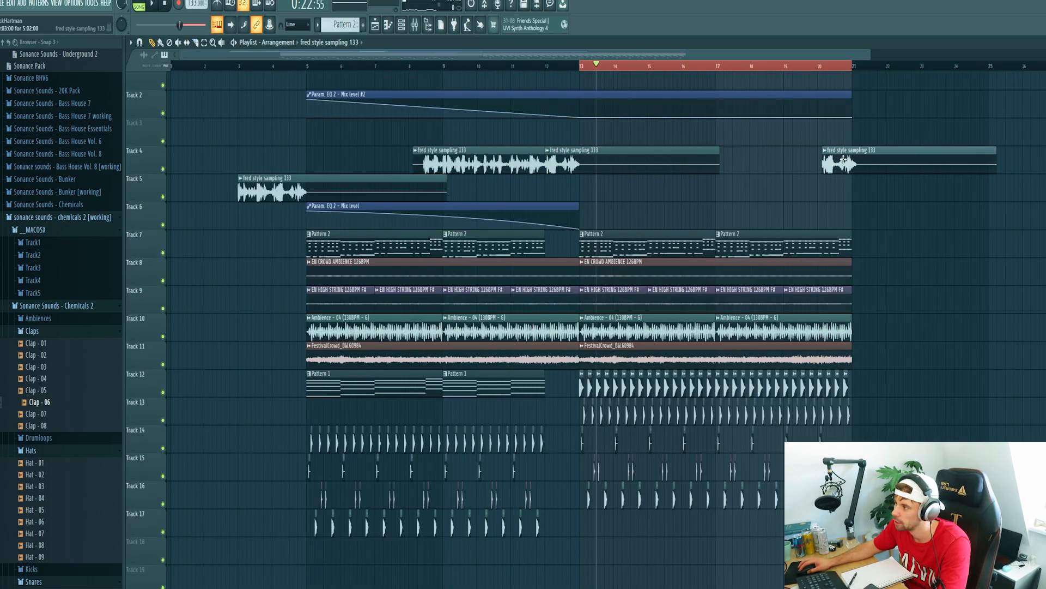
key(space)
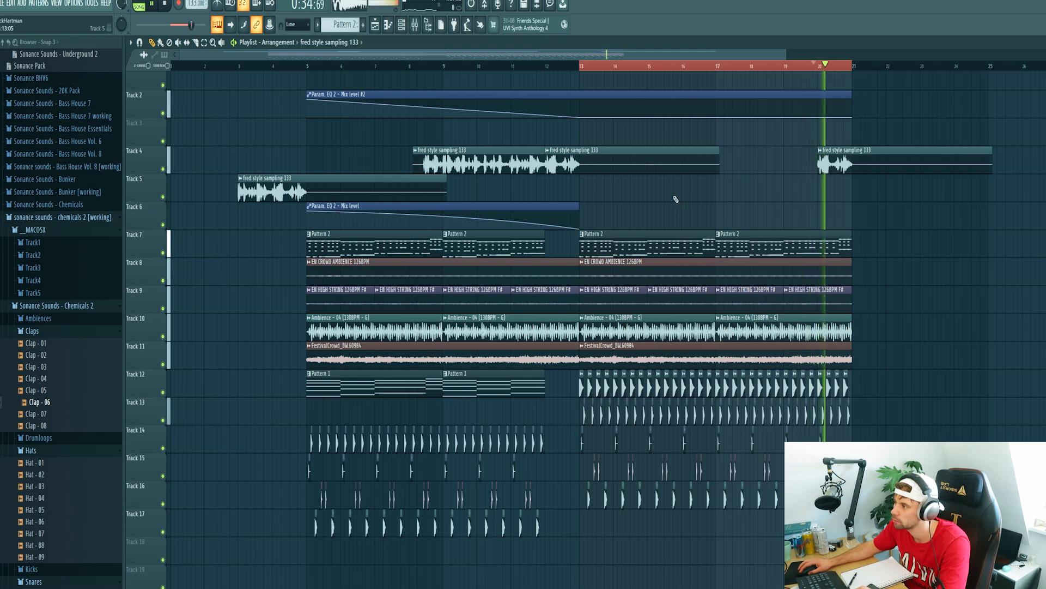
key(space)
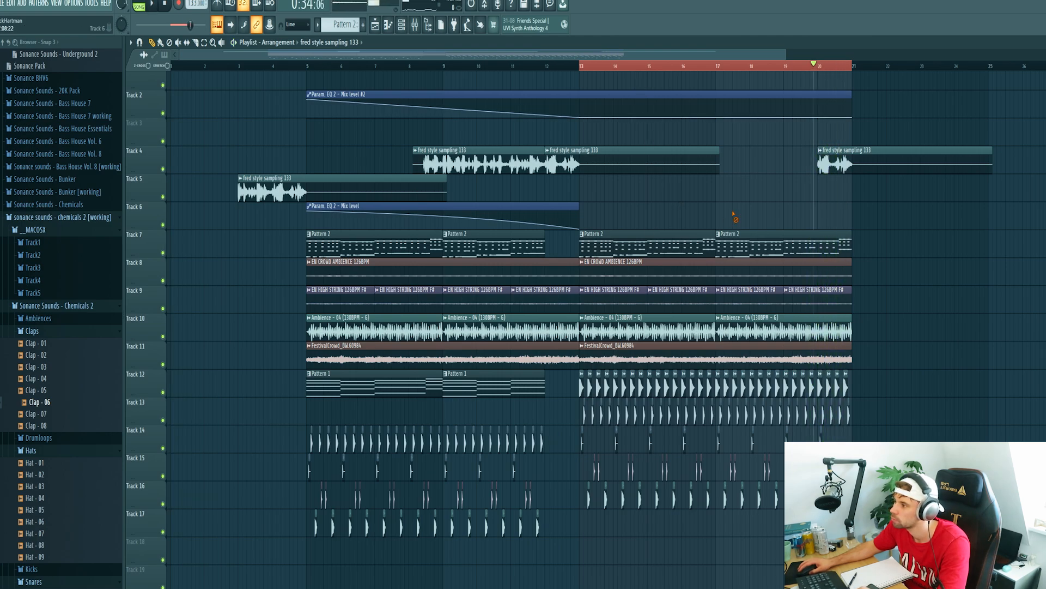
Duplicate the drop section from bar 13 to bar 21 and add EN 909 RIDE LOOP 126BPM from bar 21 on Track 17
drag(921, 534, 763, 245)
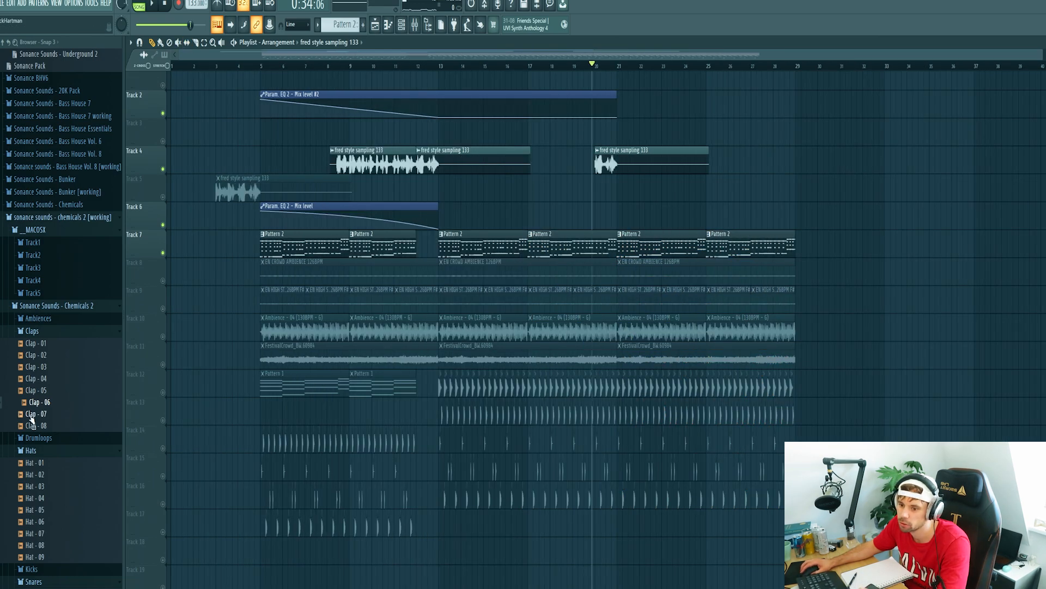
scroll(45, 196, up, 15)
drag(46, 196, 620, 485)
right_click(620, 485)
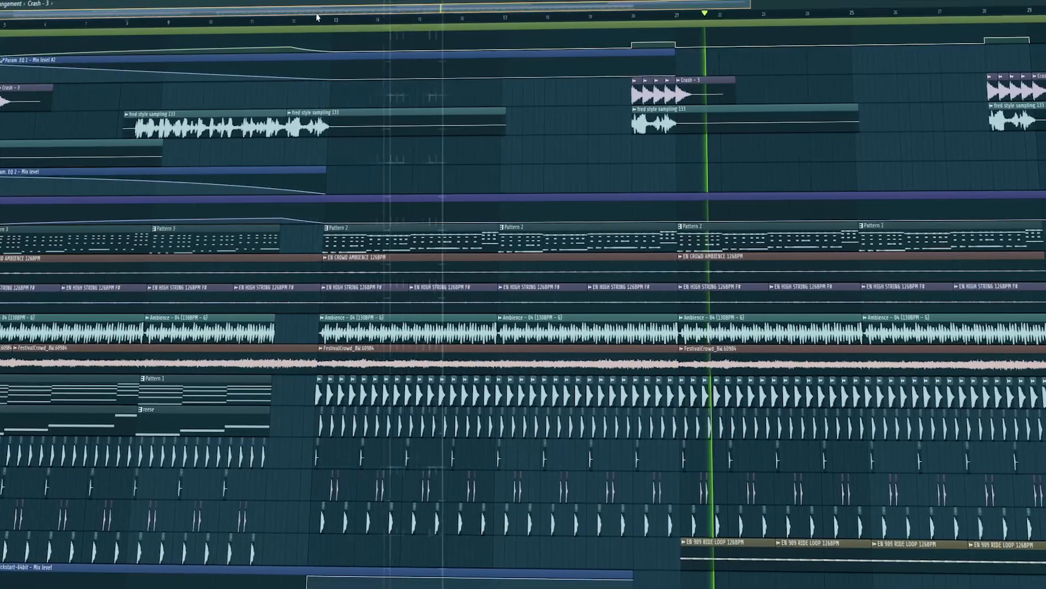
drag(318, 15, 507, 40)
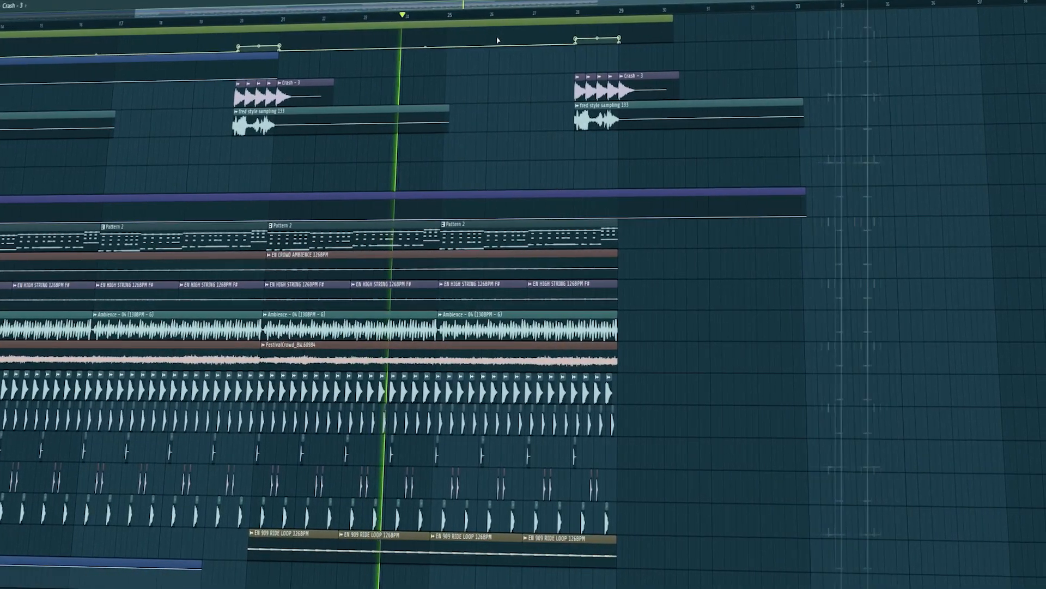